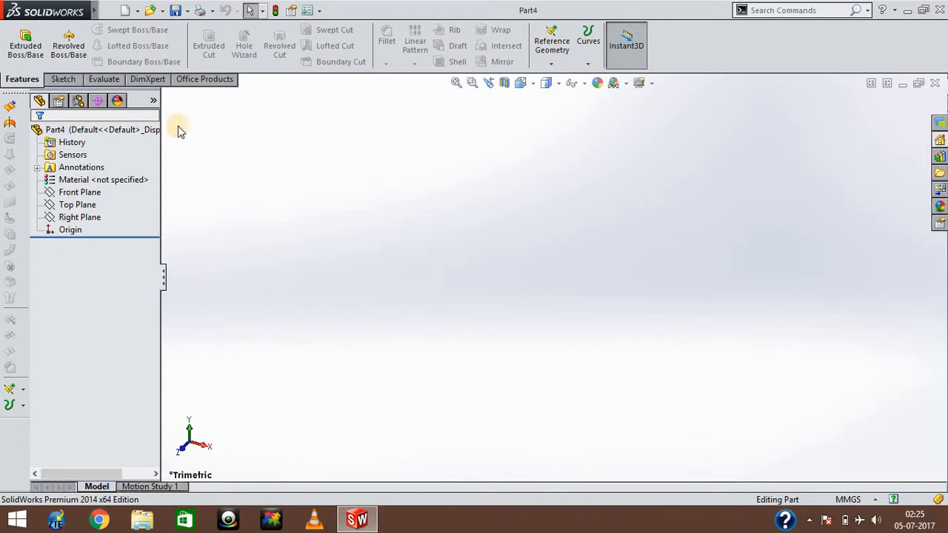
Start a sketch on the Front Plane and draw a center rectangle about 116 by 78 mm centred on the origin.
{"action": "left_click", "coordinate": [71, 81]}
{"action": "left_click", "coordinate": [19, 41]}
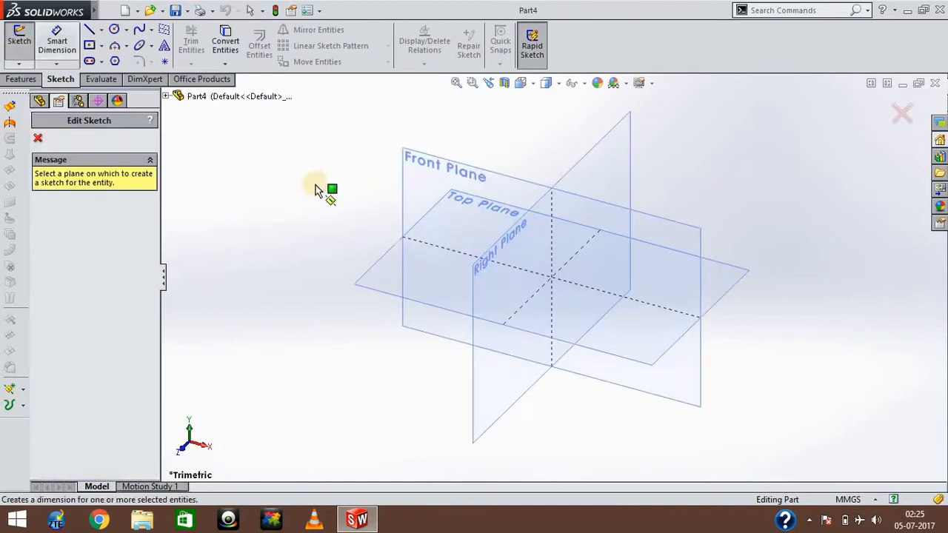
{"action": "left_click", "coordinate": [406, 271]}
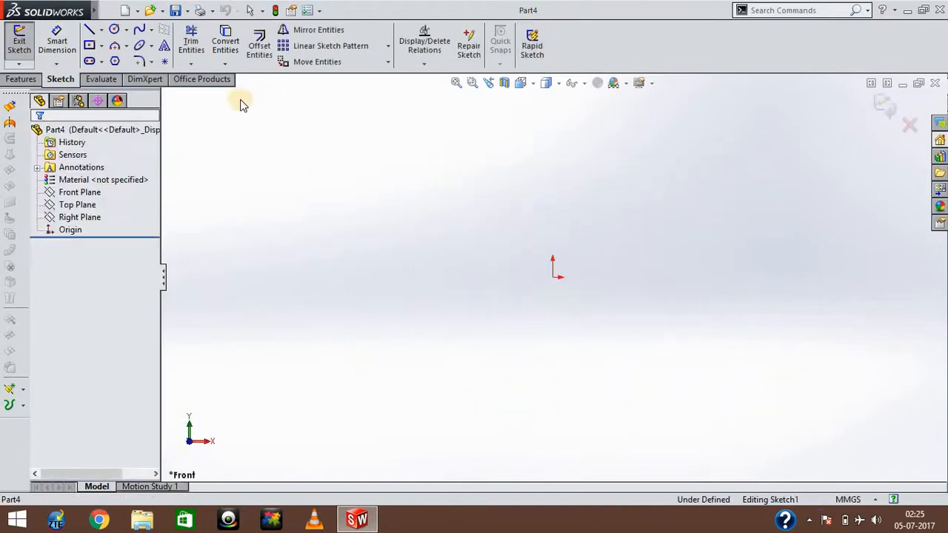
{"action": "left_click", "coordinate": [89, 44]}
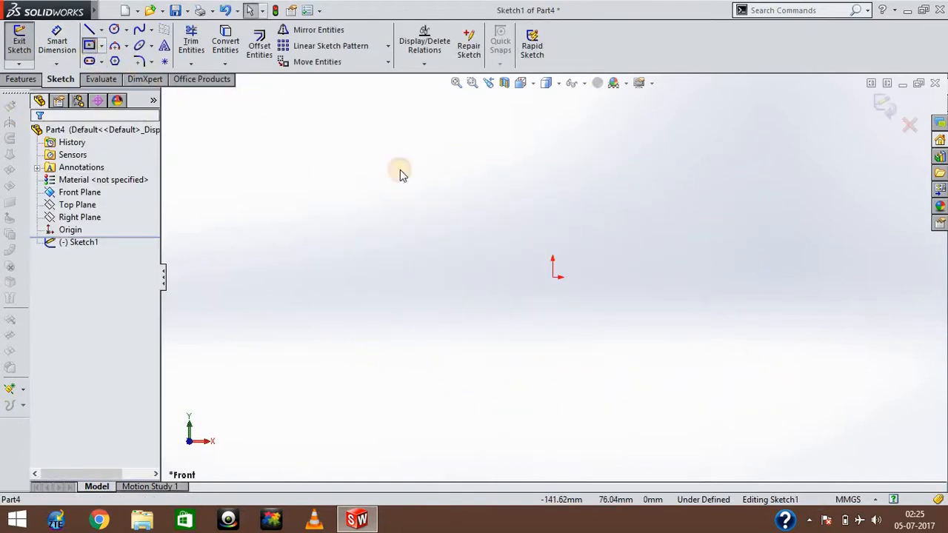
{"action": "left_click", "coordinate": [552, 277]}
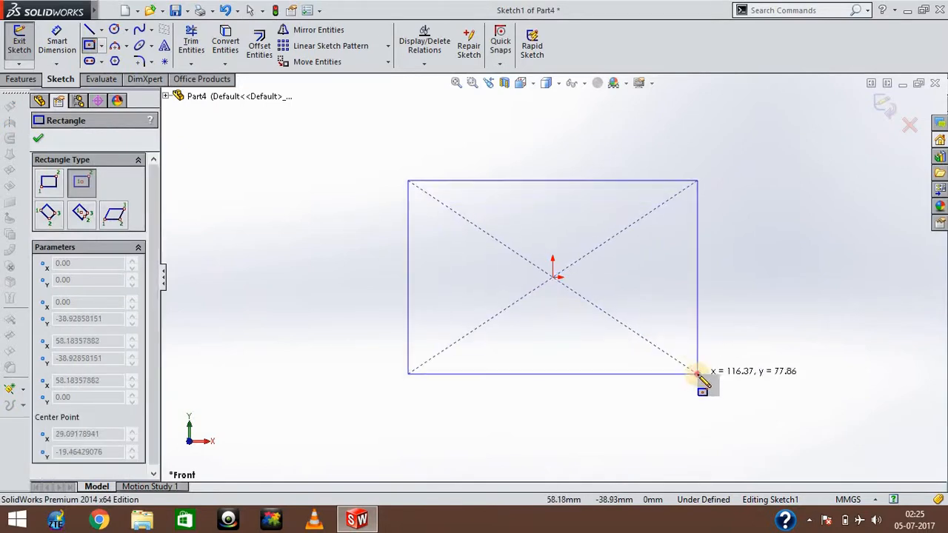
{"action": "left_click", "coordinate": [698, 374]}
Dimension the rectangle's height and width to 100 mm each.
{"action": "left_click", "coordinate": [58, 44]}
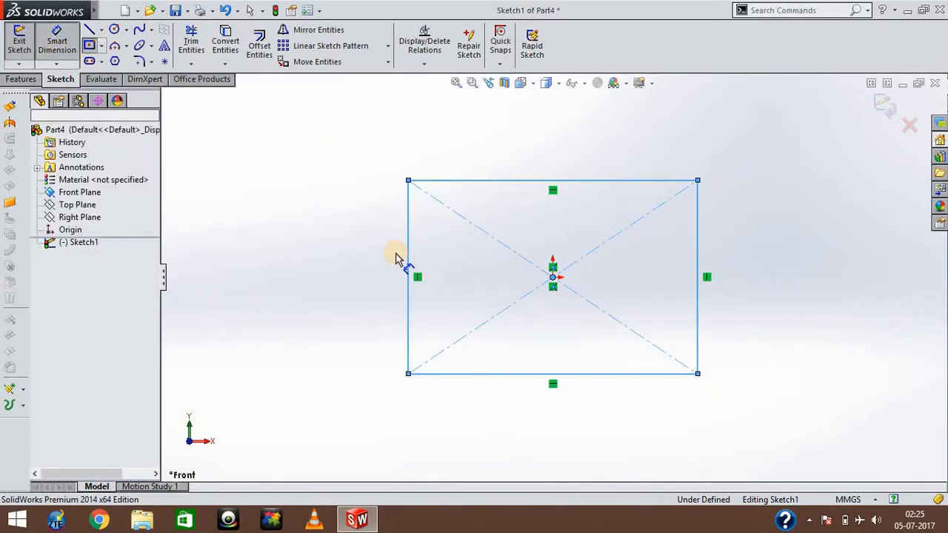
{"action": "left_click", "coordinate": [408, 259]}
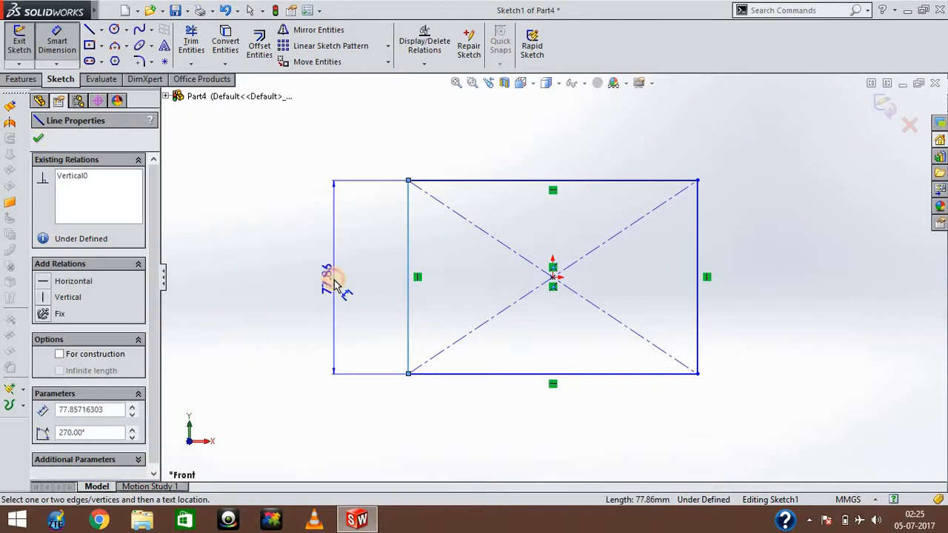
{"action": "left_click", "coordinate": [335, 284]}
{"action": "type", "text": "100"}
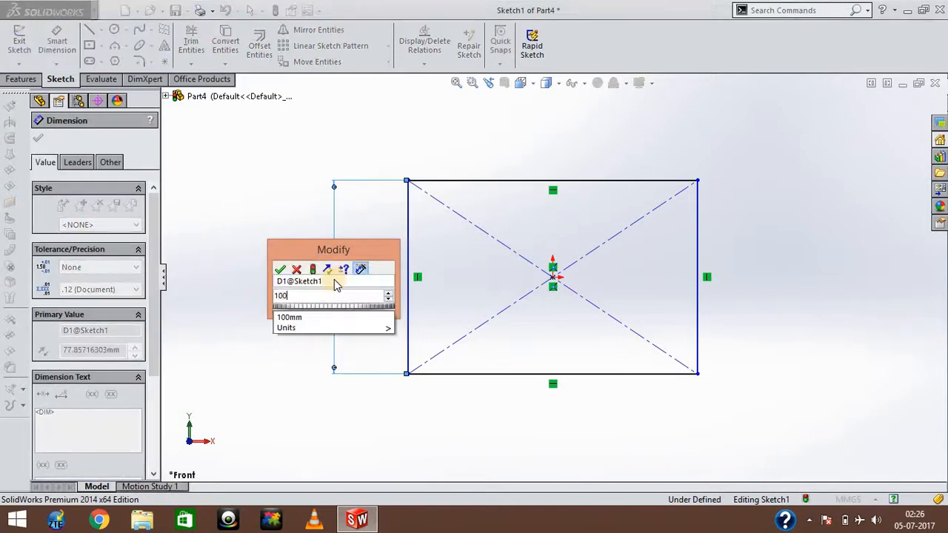
{"action": "key", "text": "Return"}
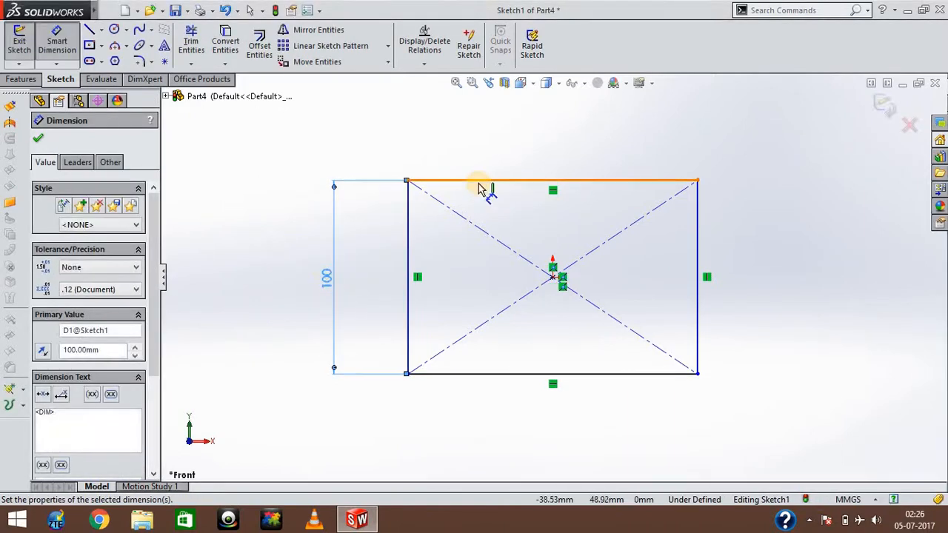
{"action": "left_click", "coordinate": [483, 180]}
{"action": "left_click", "coordinate": [476, 147]}
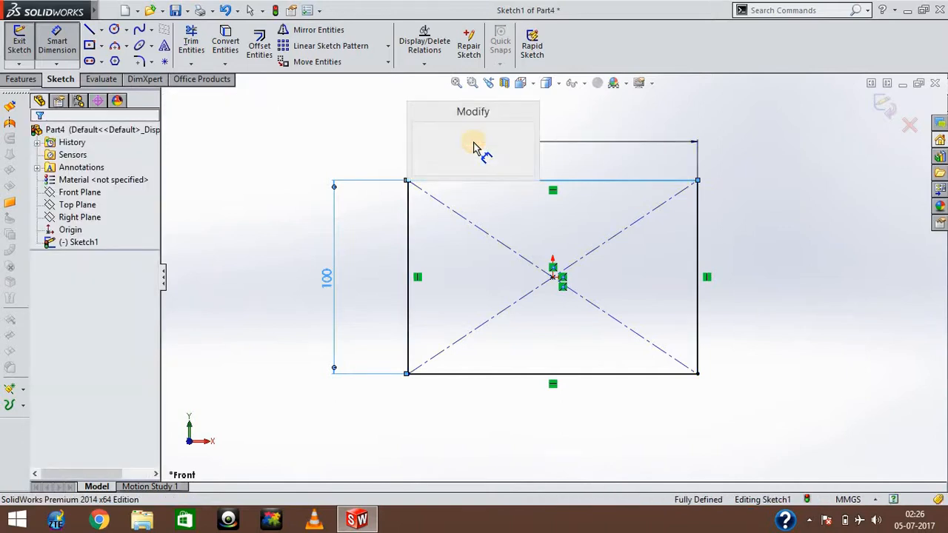
{"action": "type", "text": "100"}
{"action": "key", "text": "Return"}
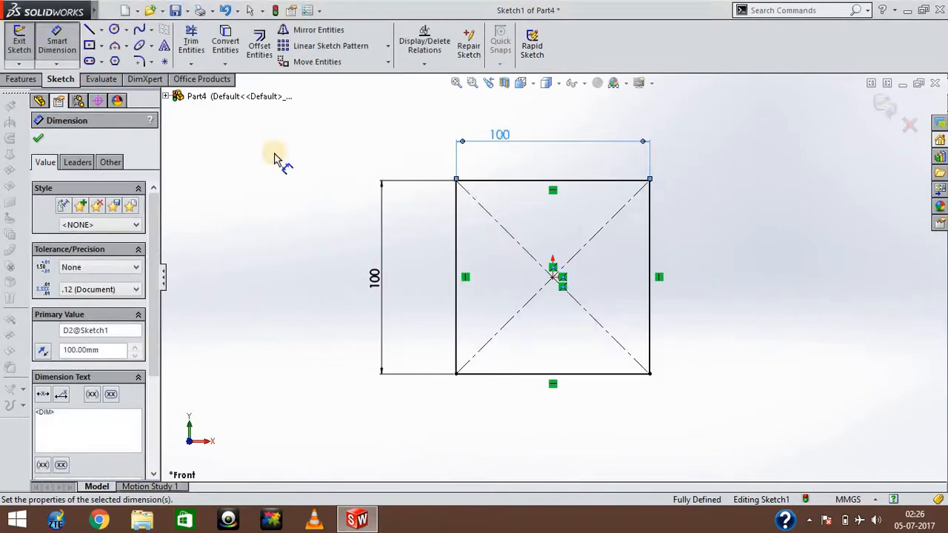
Exit the sketch and extrude the square profile as a blind boss 20 mm deep.
{"action": "left_click", "coordinate": [20, 40]}
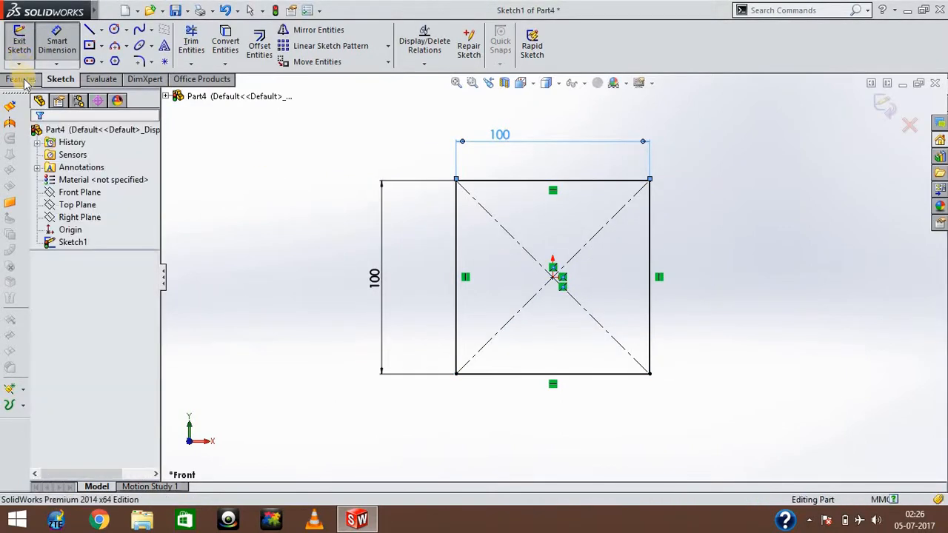
{"action": "left_click", "coordinate": [22, 79]}
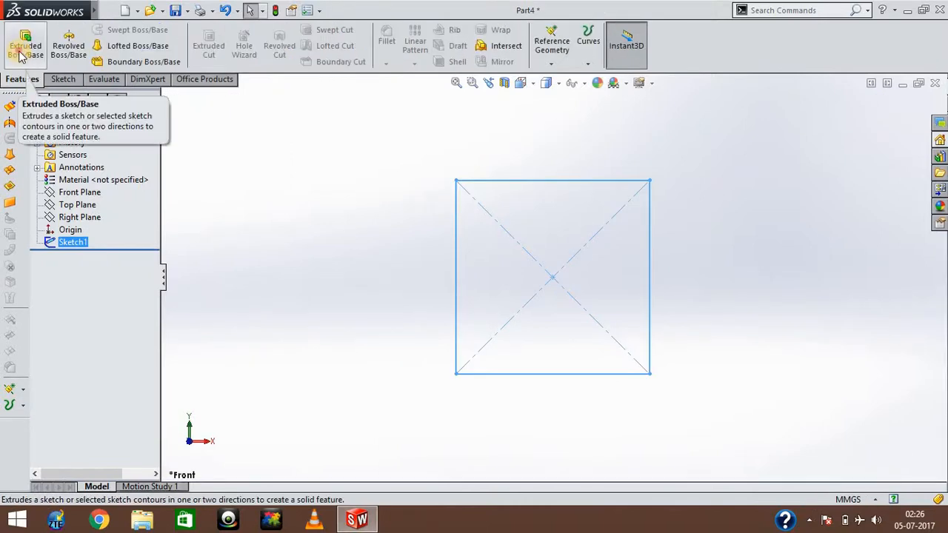
{"action": "left_click", "coordinate": [21, 53]}
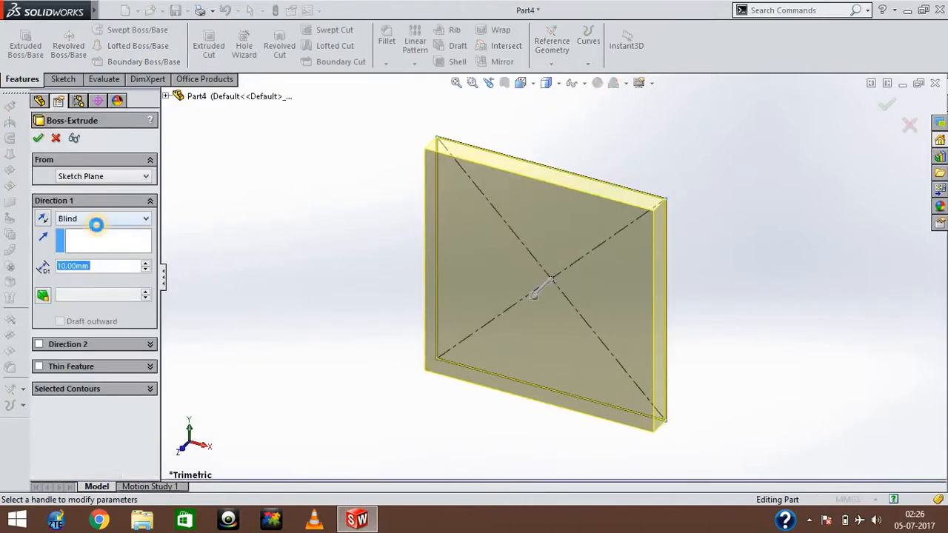
{"action": "type", "text": "20"}
{"action": "key", "text": "Return"}
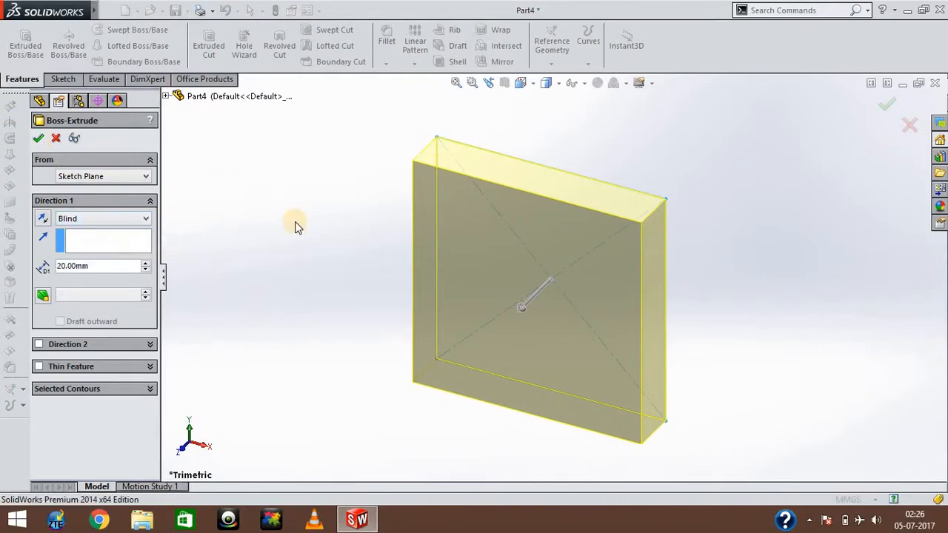
{"action": "key", "text": "Return"}
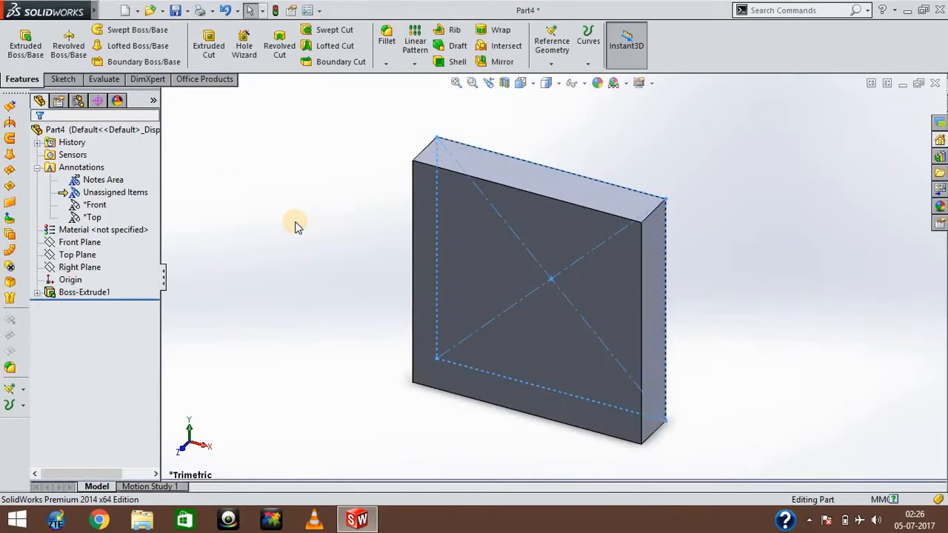
Rotate the block to examine it from several sides, ending with a large face turned upward.
{"action": "key", "text": "Up"}
{"action": "key", "text": "Up"}
{"action": "key", "text": "Up"}
{"action": "key", "text": "Up"}
{"action": "key", "text": "Up"}
{"action": "key", "text": "Up"}
{"action": "key", "text": "Up"}
{"action": "key", "text": "Up"}
{"action": "key", "text": "Up"}
{"action": "key", "text": "Up"}
{"action": "key", "text": "Up"}
{"action": "key", "text": "Up"}
{"action": "key", "text": "Up"}
{"action": "key", "text": "Up"}
{"action": "key", "text": "Up"}
{"action": "key", "text": "Up"}
{"action": "key", "text": "Up"}
{"action": "key", "text": "Up"}
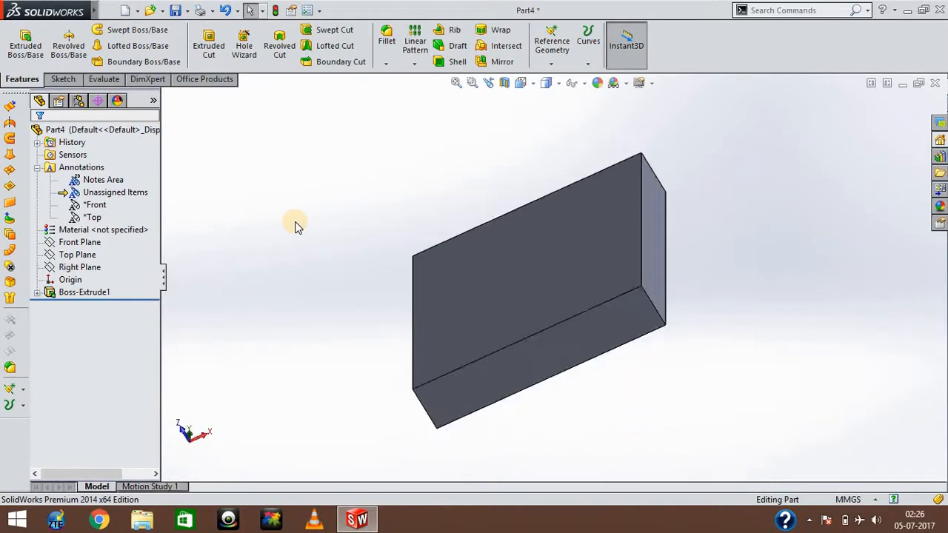
{"action": "key", "text": "Up"}
{"action": "key", "text": "Up"}
{"action": "key", "text": "Up"}
{"action": "key", "text": "Down"}
{"action": "key", "text": "Down"}
{"action": "key", "text": "Down"}
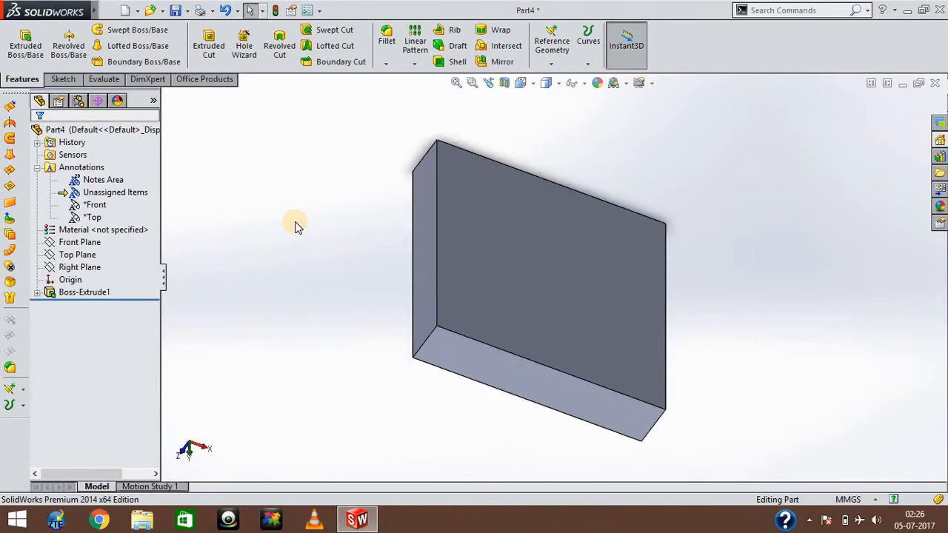
{"action": "key", "text": "Left"}
{"action": "key", "text": "Left"}
{"action": "key", "text": "Up"}
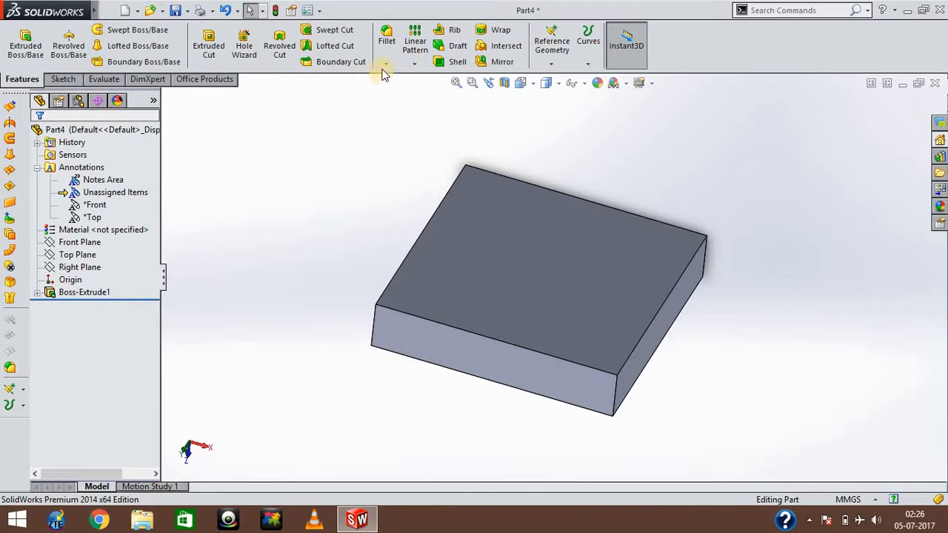
Start a manual constant size fillet of 10 mm radius and select two adjacent edges of the block's large upper face.
{"action": "left_click", "coordinate": [386, 38]}
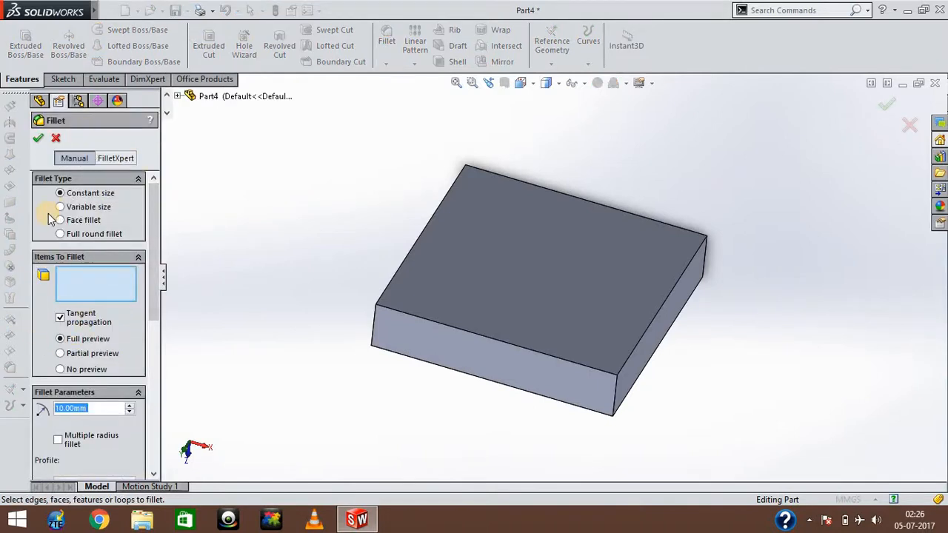
{"action": "left_click", "coordinate": [75, 159]}
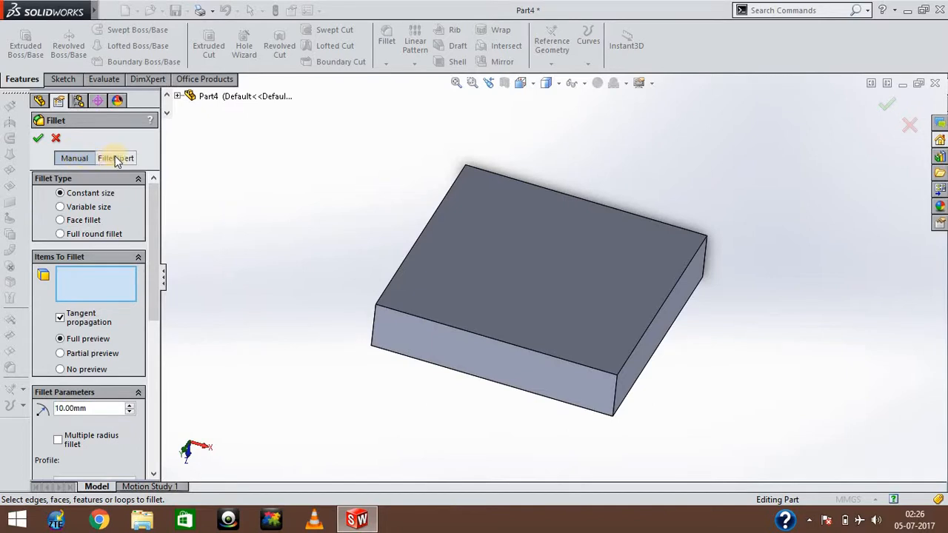
{"action": "left_click", "coordinate": [116, 159]}
{"action": "left_click", "coordinate": [75, 158]}
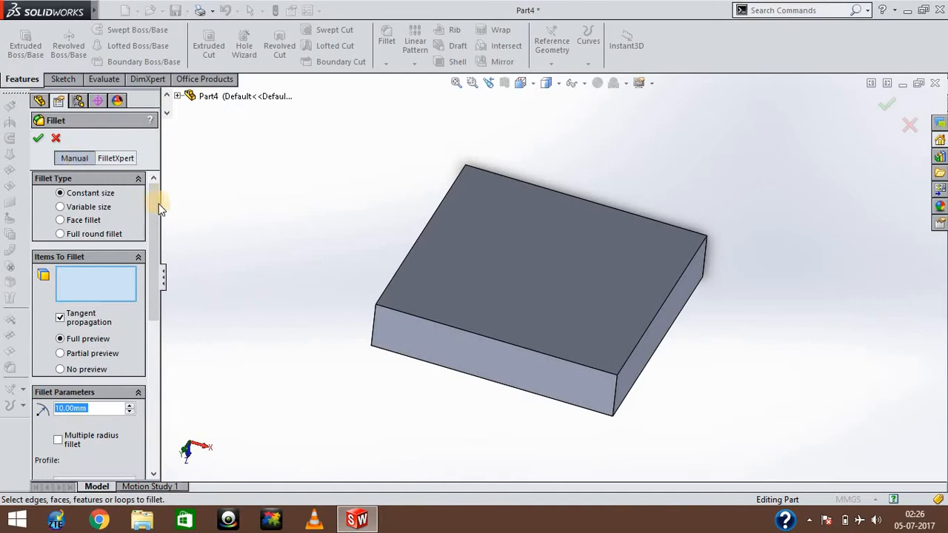
{"action": "left_click_drag", "start_coordinate": [157, 204], "coordinate": [158, 296]}
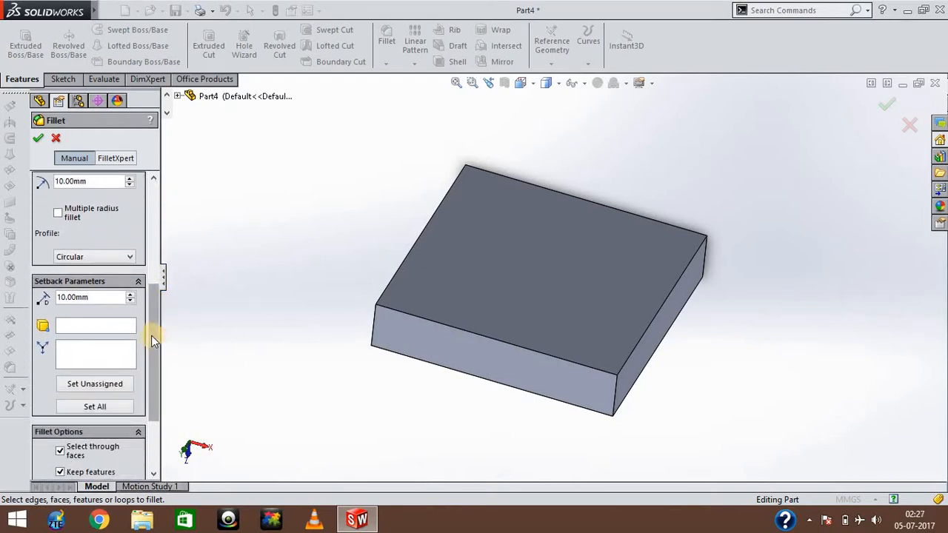
{"action": "left_click_drag", "start_coordinate": [151, 335], "coordinate": [159, 218]}
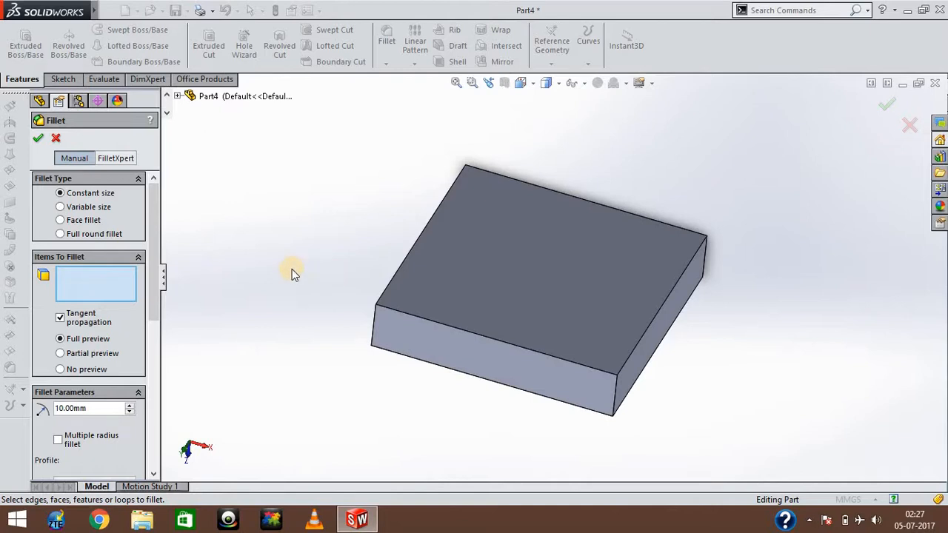
{"action": "left_click", "coordinate": [391, 283]}
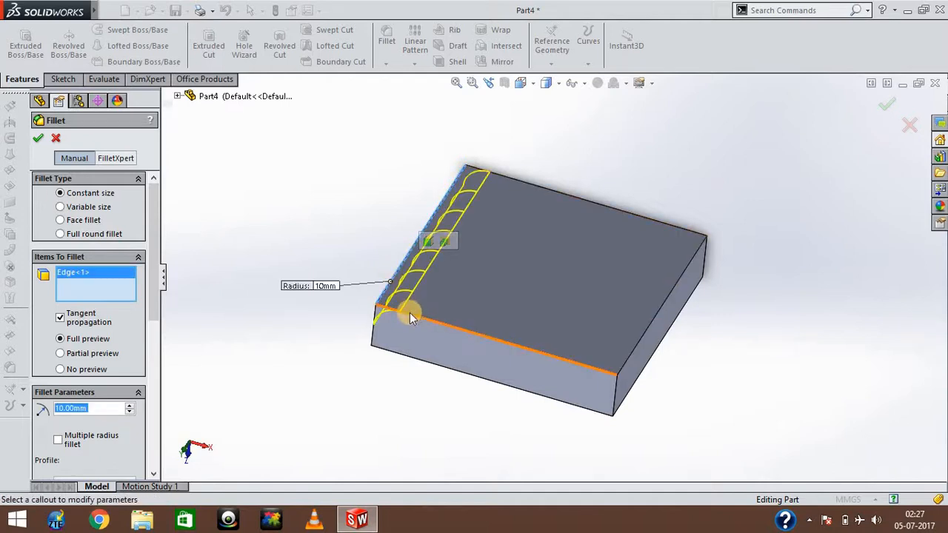
{"action": "left_click", "coordinate": [411, 314]}
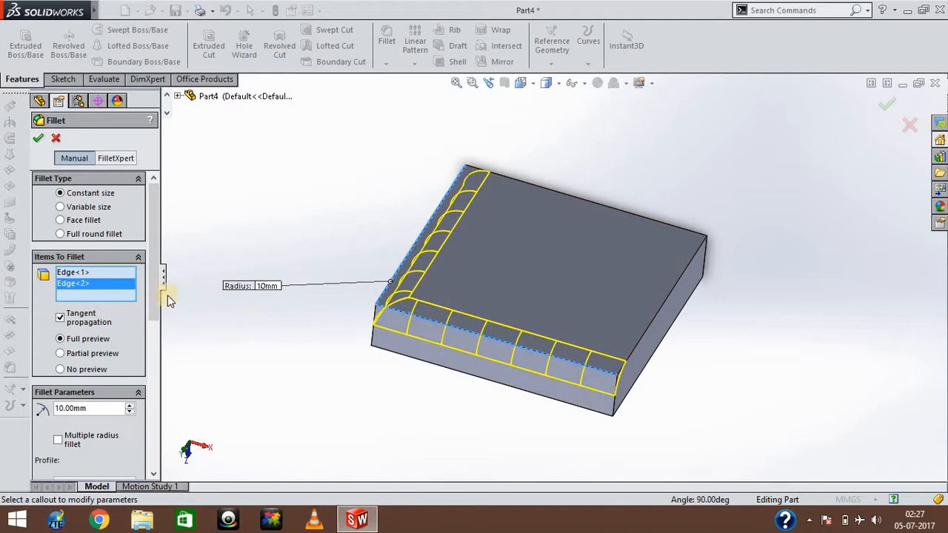
Try the partial preview and no preview options for the fillet, and restore the full preview.
{"action": "scroll", "coordinate": [151, 334], "scroll_direction": "down", "scroll_amount": 3}
{"action": "left_click_drag", "start_coordinate": [151, 334], "coordinate": [153, 307]}
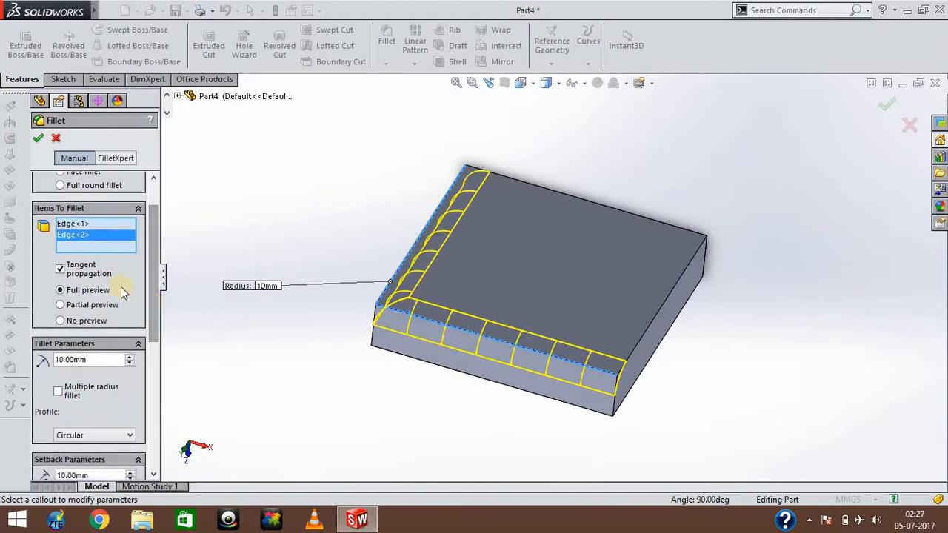
{"action": "left_click", "coordinate": [88, 292]}
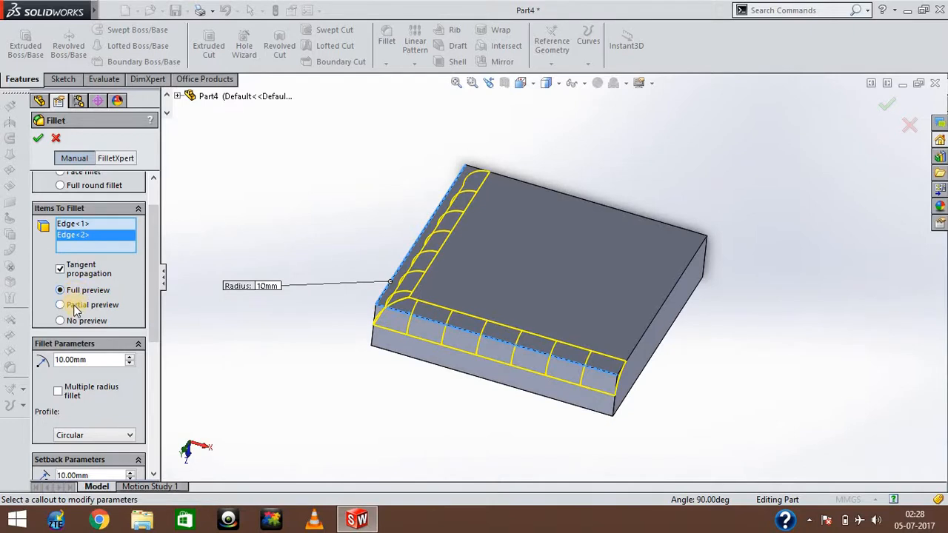
{"action": "left_click", "coordinate": [77, 306]}
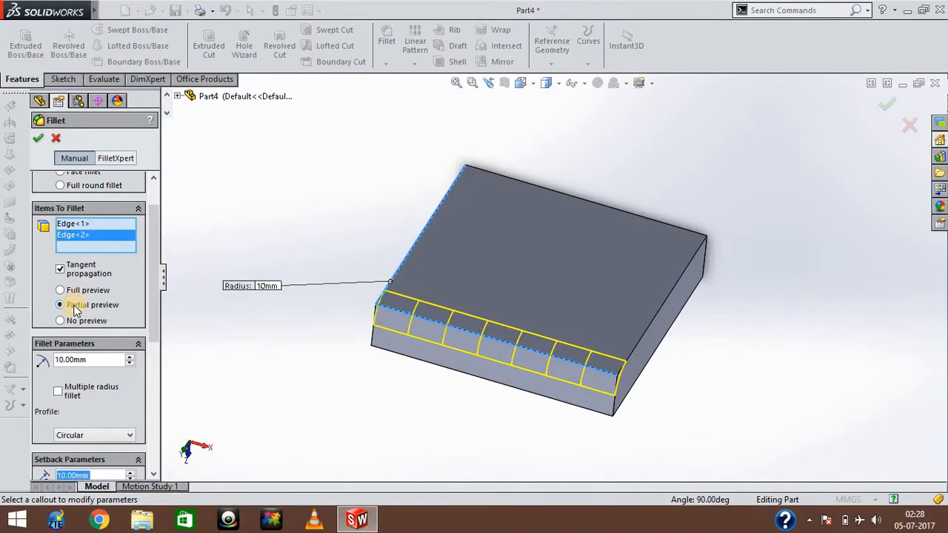
{"action": "left_click", "coordinate": [72, 322]}
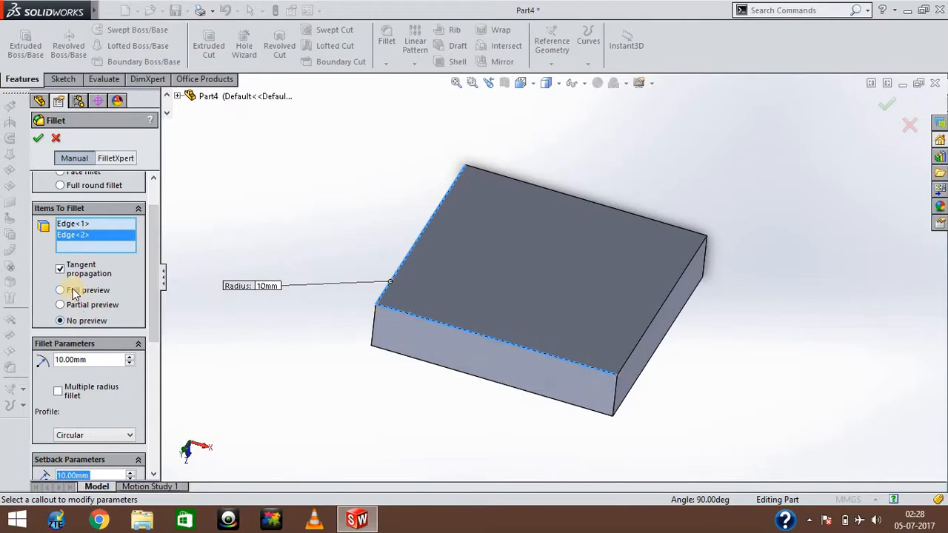
{"action": "left_click", "coordinate": [72, 291]}
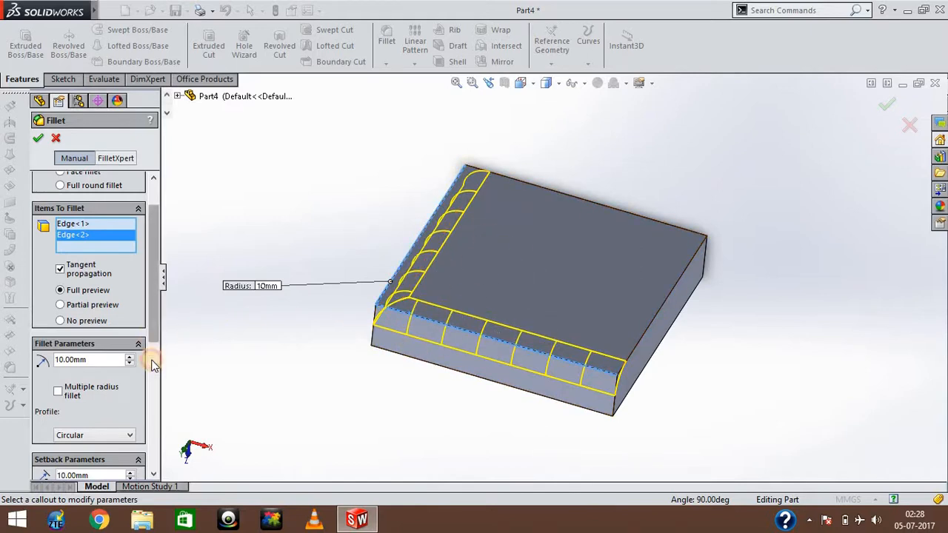
Try a 20 mm radius on the two-edge fillet, and set the radius back to 10 mm.
{"action": "scroll", "coordinate": [151, 366], "scroll_direction": "down", "scroll_amount": 3}
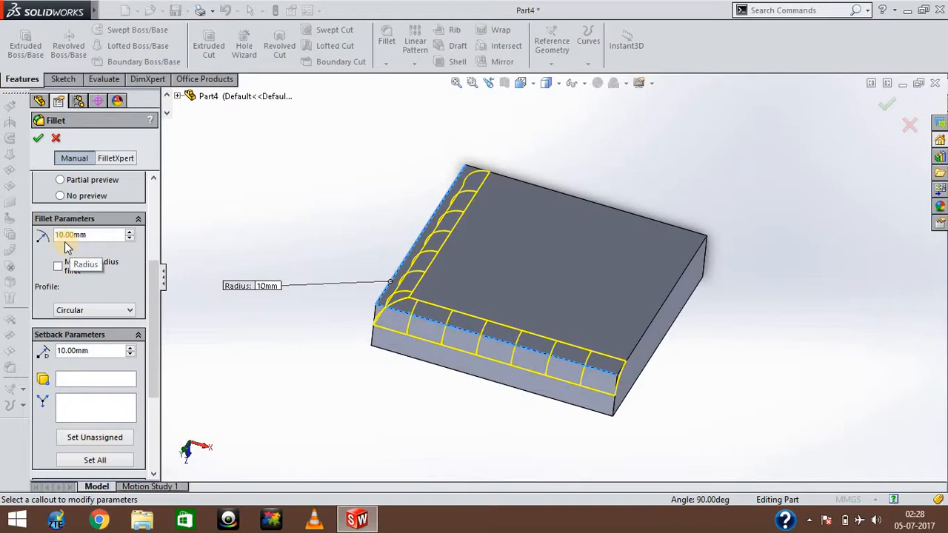
{"action": "left_click_drag", "start_coordinate": [96, 237], "coordinate": [54, 239]}
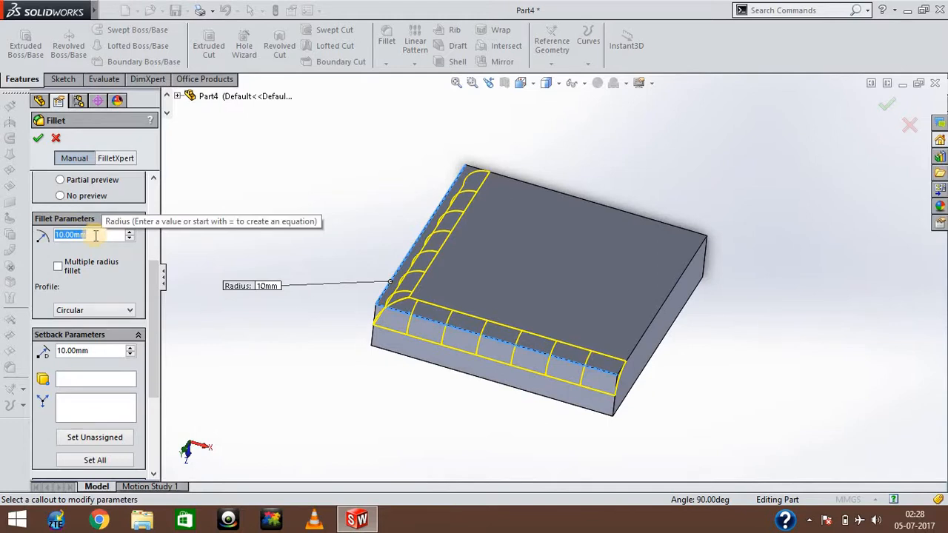
{"action": "type", "text": "20"}
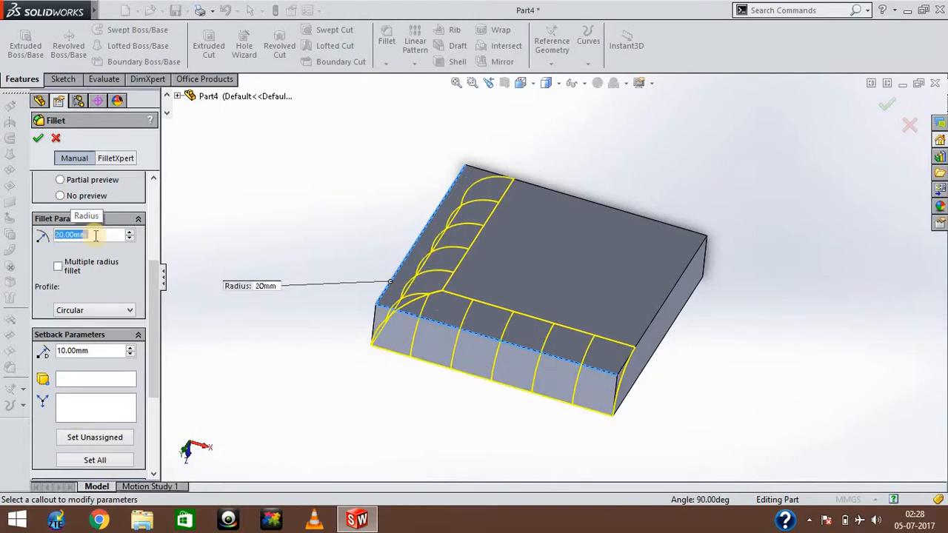
{"action": "type", "text": "1"}
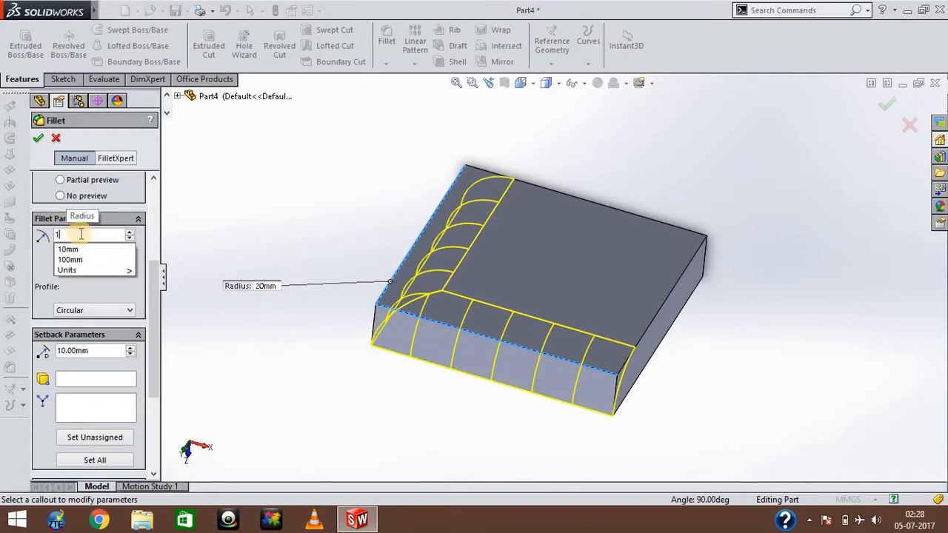
{"action": "type", "text": "0"}
{"action": "key", "text": "Return"}
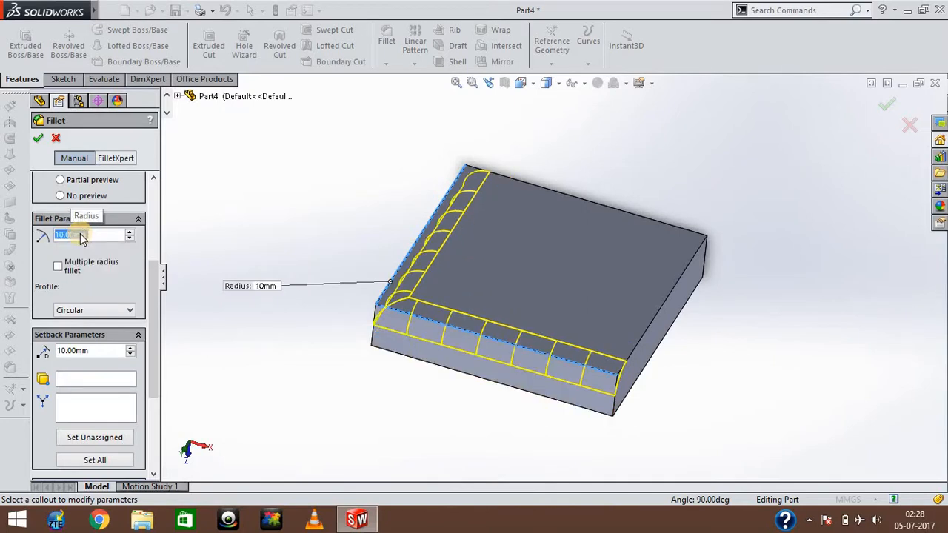
Try the multiple radius fillet option on and off for the two selected edges, and leave it enabled.
{"action": "left_click", "coordinate": [58, 266]}
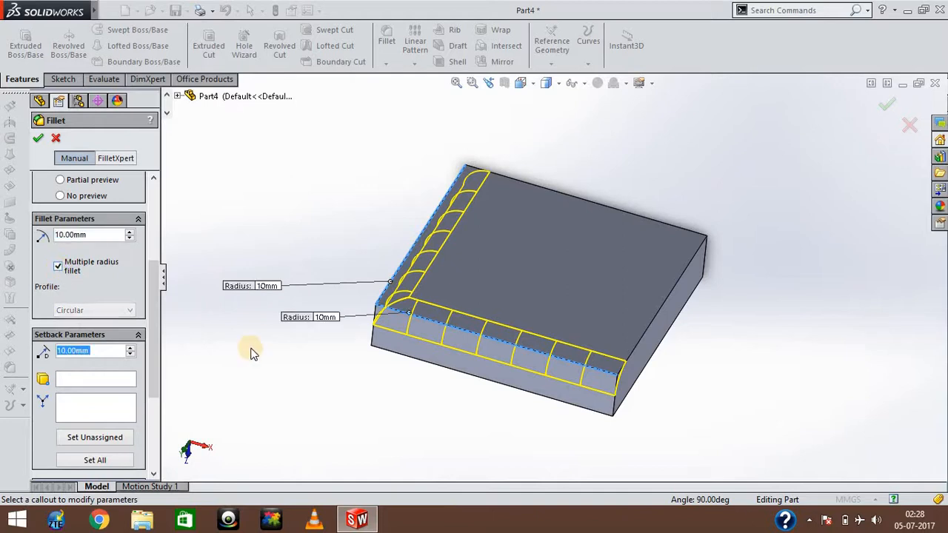
{"action": "left_click", "coordinate": [60, 269]}
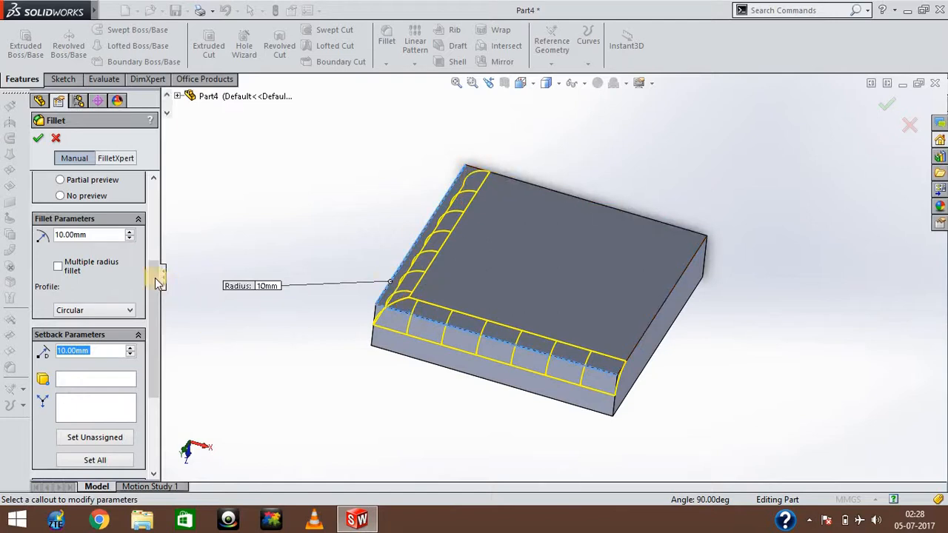
{"action": "left_click", "coordinate": [58, 266]}
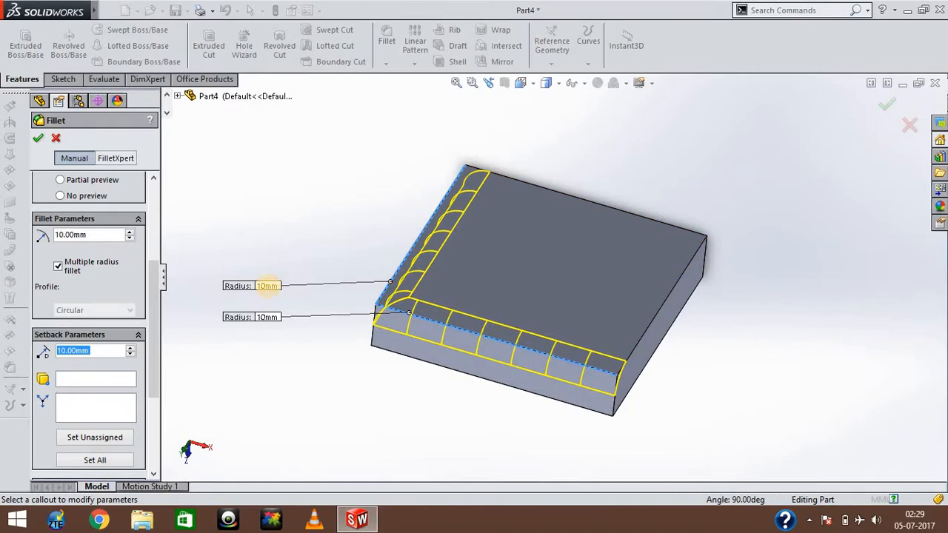
Try a 2 mm radius on the first selected edge, and set that edge's radius to 5 mm.
{"action": "left_click", "coordinate": [268, 286]}
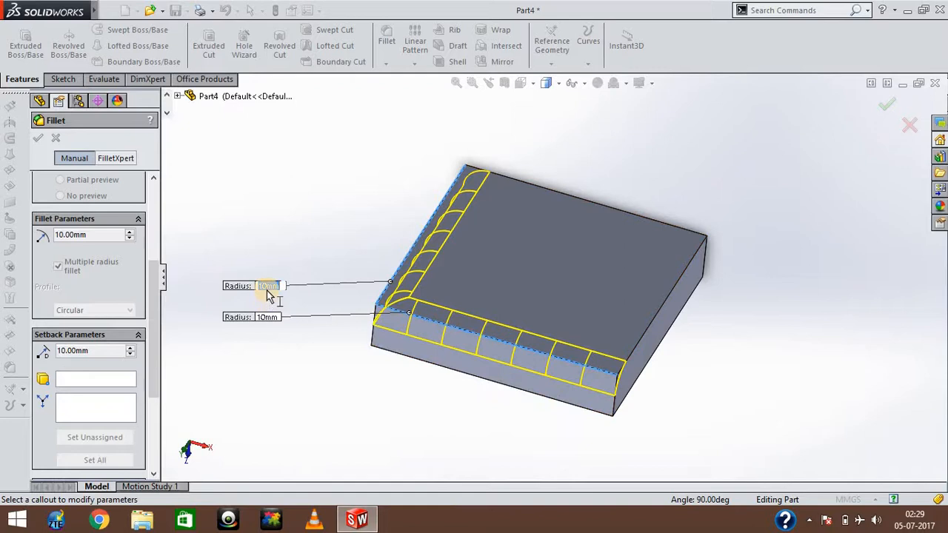
{"action": "type", "text": "2"}
{"action": "key", "text": "Return"}
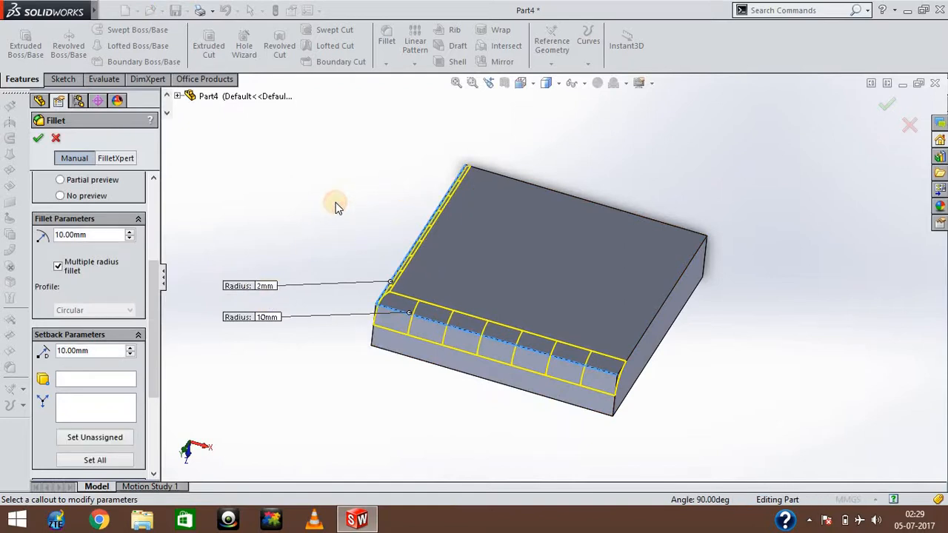
{"action": "left_click", "coordinate": [265, 286]}
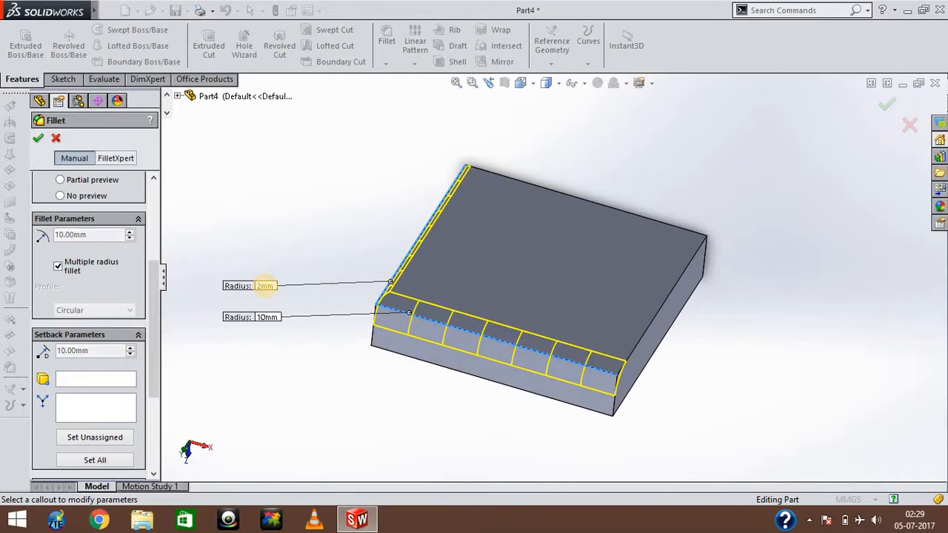
{"action": "type", "text": "5"}
{"action": "key", "text": "Return"}
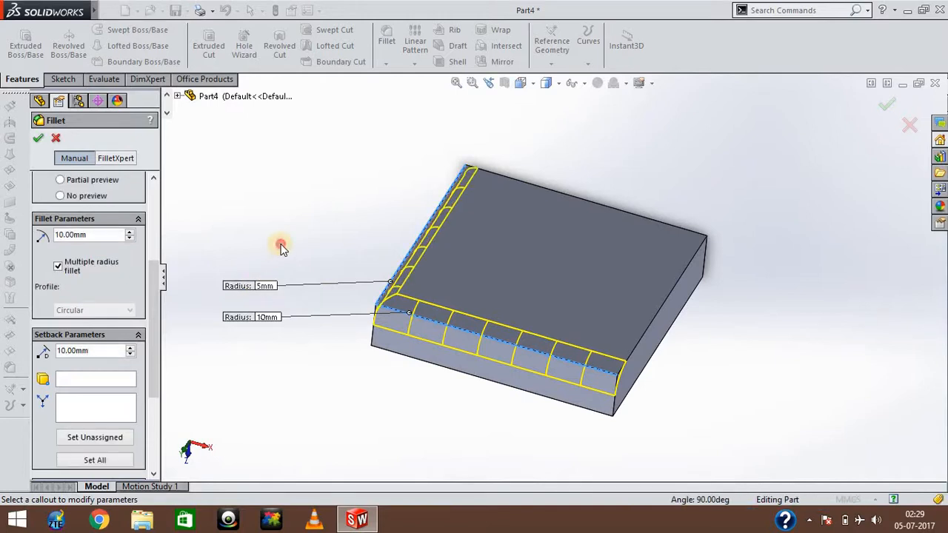
Rotate the block to examine the multiple radius fillet preview along both selected edges.
{"action": "middle_click_drag", "start_coordinate": [282, 248], "coordinate": [436, 285]}
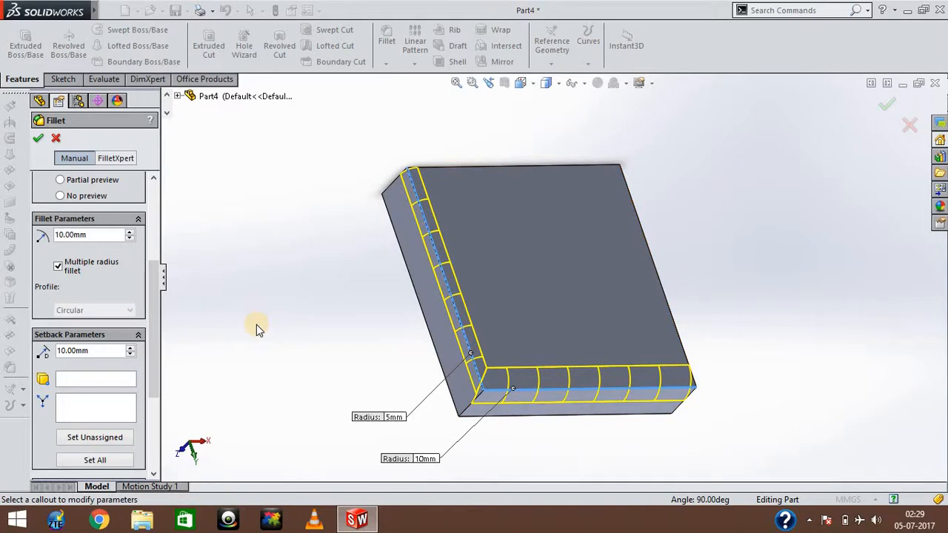
{"action": "key", "text": "Up"}
{"action": "key", "text": "Down"}
{"action": "key", "text": "Left"}
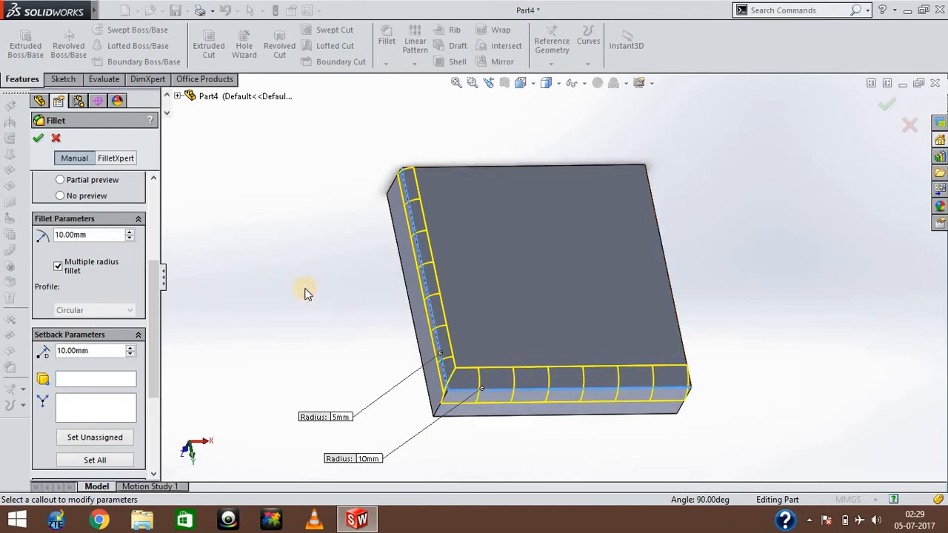
{"action": "key", "text": "Left"}
{"action": "key", "text": "Up"}
{"action": "key", "text": "Up"}
{"action": "key", "text": "Up"}
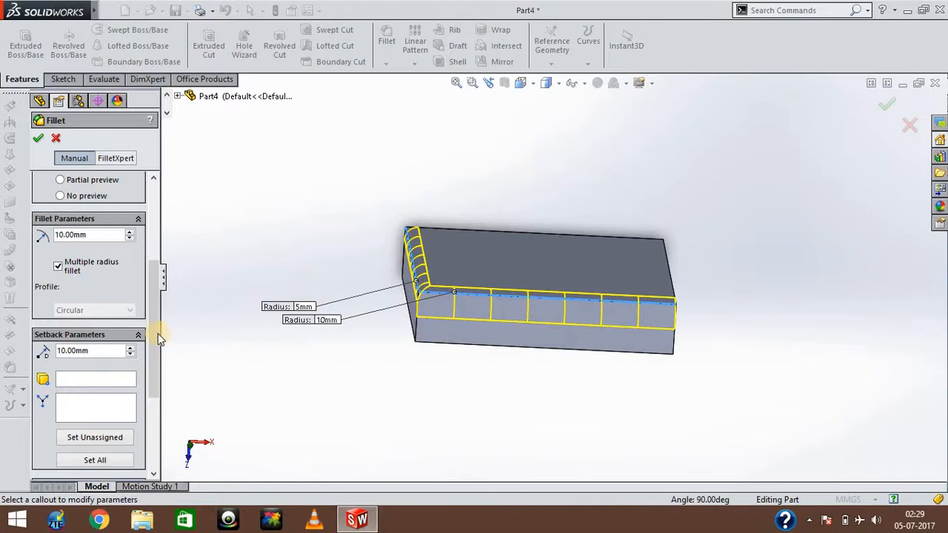
Bring the fillet's setback parameters and fillet options into view, and rotate the block to examine the preview from its opposite large face.
{"action": "left_click_drag", "start_coordinate": [155, 344], "coordinate": [154, 389]}
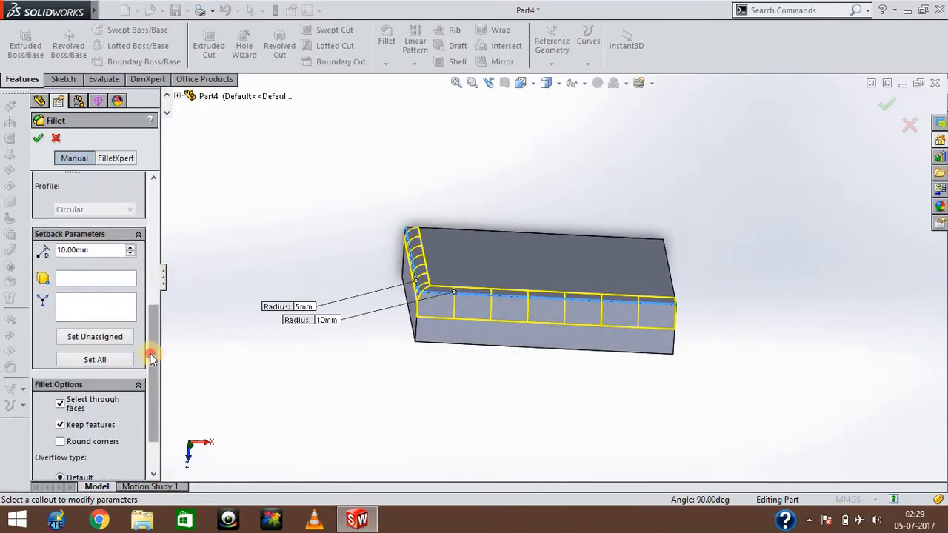
{"action": "left_click_drag", "start_coordinate": [153, 377], "coordinate": [155, 398]}
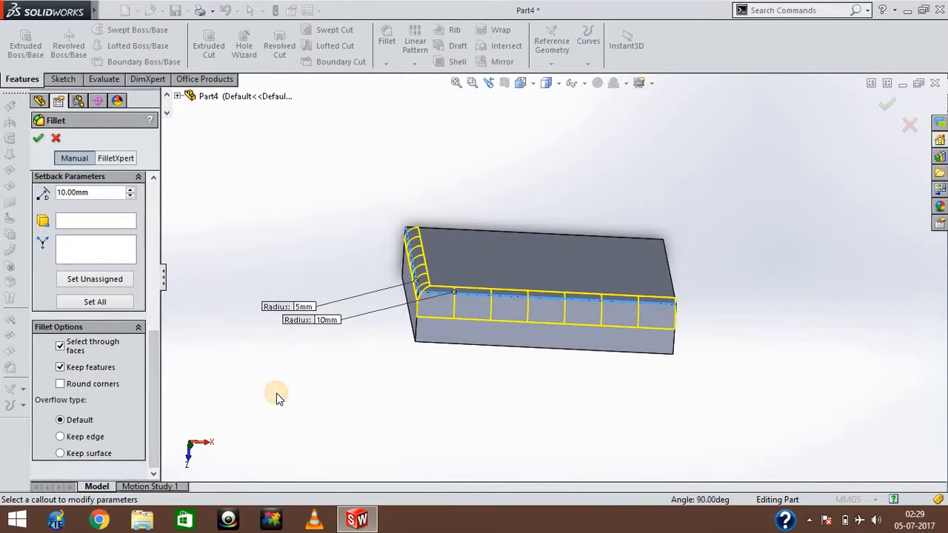
{"action": "key", "text": "Up"}
{"action": "key", "text": "Up"}
{"action": "key", "text": "Up"}
{"action": "key", "text": "Right"}
{"action": "key", "text": "Left"}
{"action": "key", "text": "Left"}
{"action": "key", "text": "Left"}
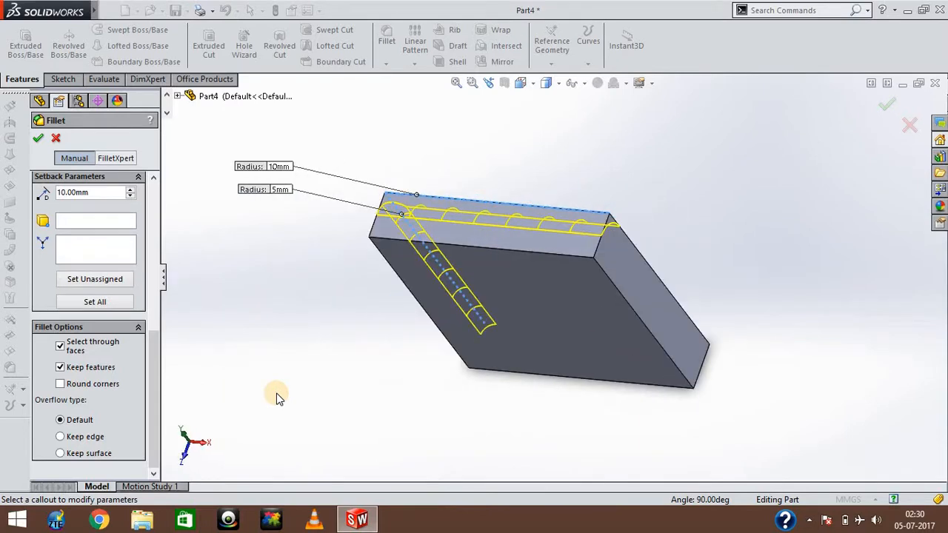
{"action": "key", "text": "Up"}
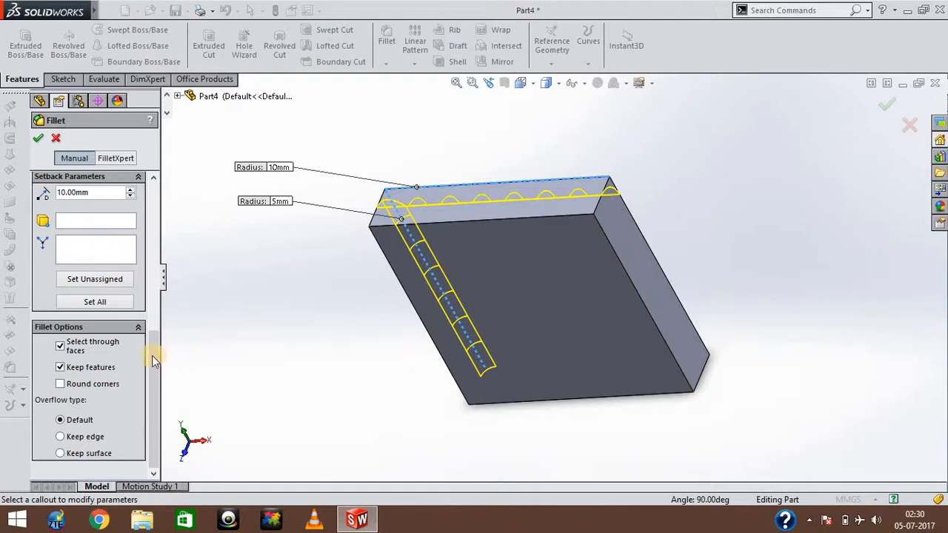
Examine the setback vertex selection and the fillet options, and rotate the block back to the large face with the selected edges.
{"action": "left_click_drag", "start_coordinate": [151, 355], "coordinate": [151, 326]}
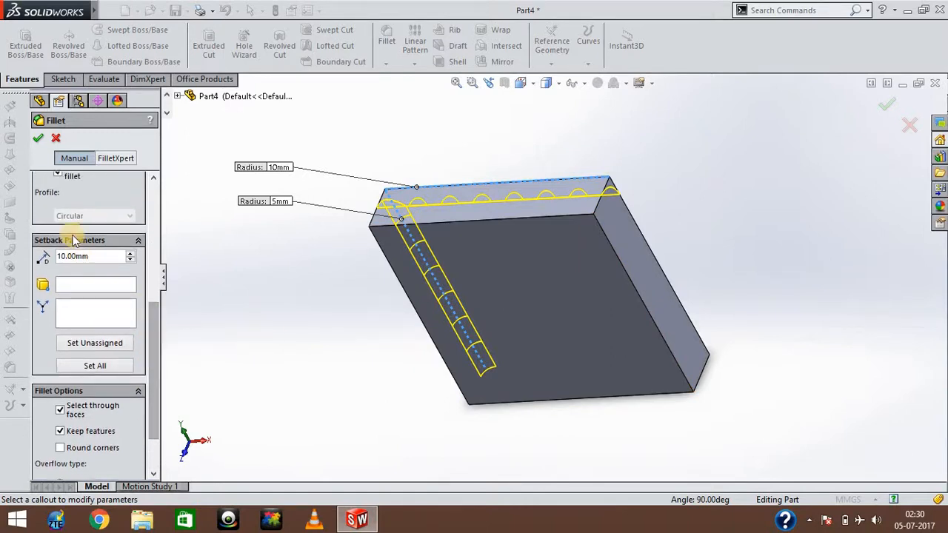
{"action": "left_click", "coordinate": [66, 288]}
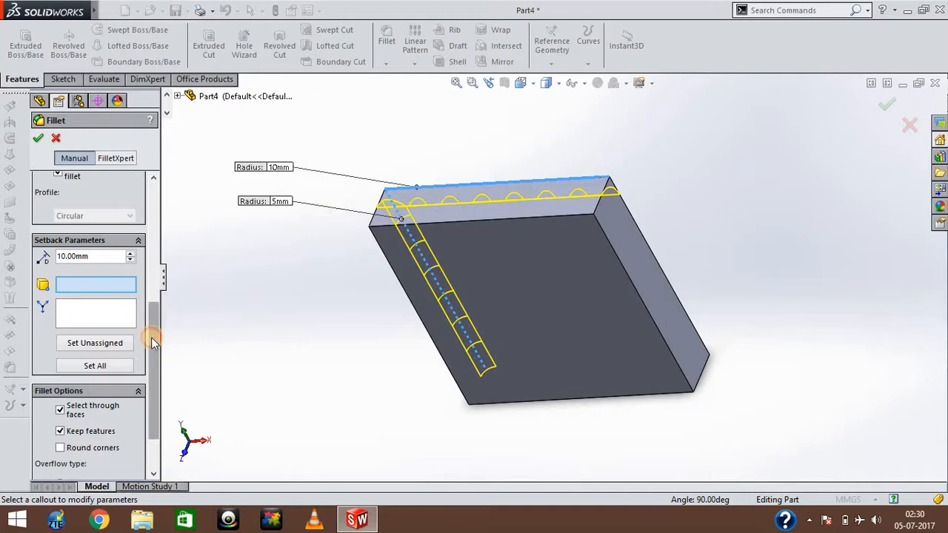
{"action": "left_click_drag", "start_coordinate": [153, 342], "coordinate": [155, 366]}
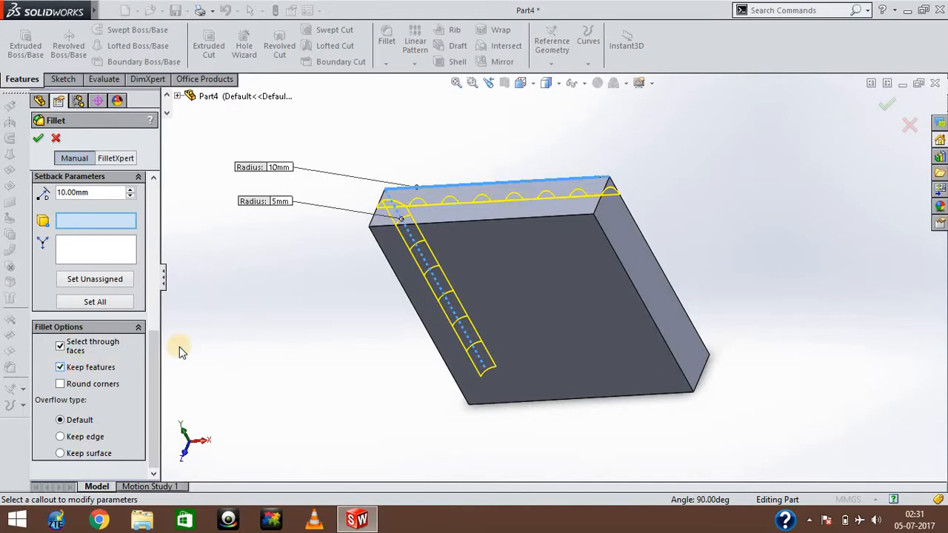
{"action": "left_click", "coordinate": [275, 328]}
{"action": "key", "text": "Down"}
{"action": "key", "text": "Down"}
{"action": "key", "text": "Down"}
{"action": "key", "text": "Down"}
{"action": "key", "text": "Down"}
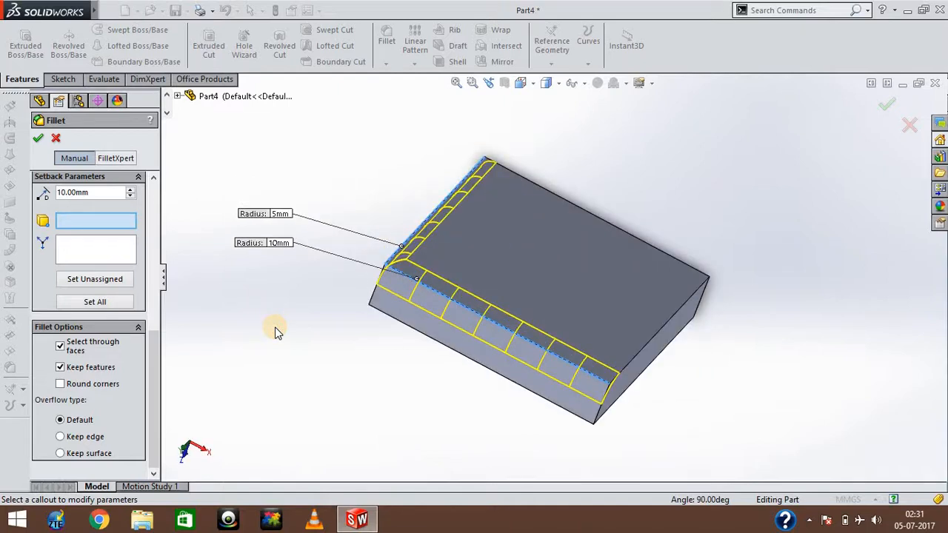
{"action": "key", "text": "Left"}
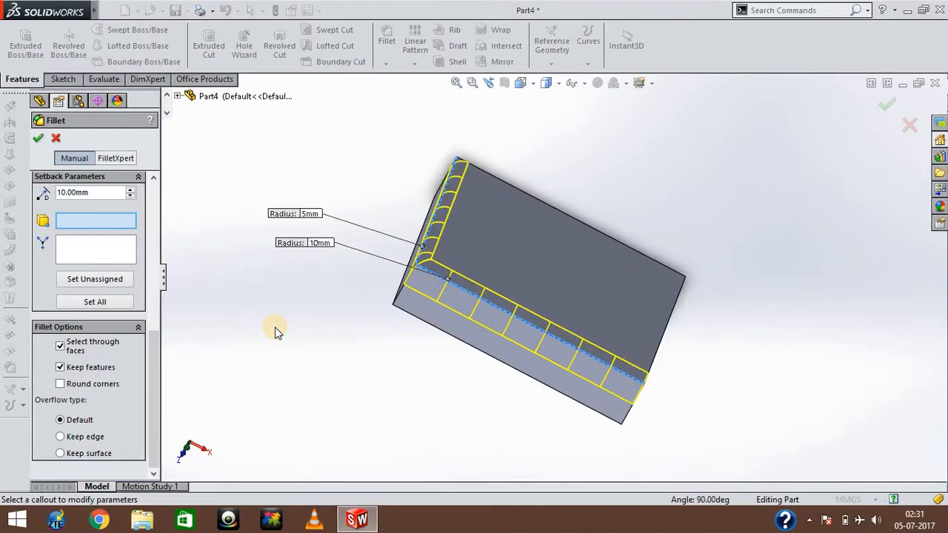
Leave Keep features enabled and create the two-edge fillet with 5 mm and 10 mm radii.
{"action": "left_click", "coordinate": [62, 368]}
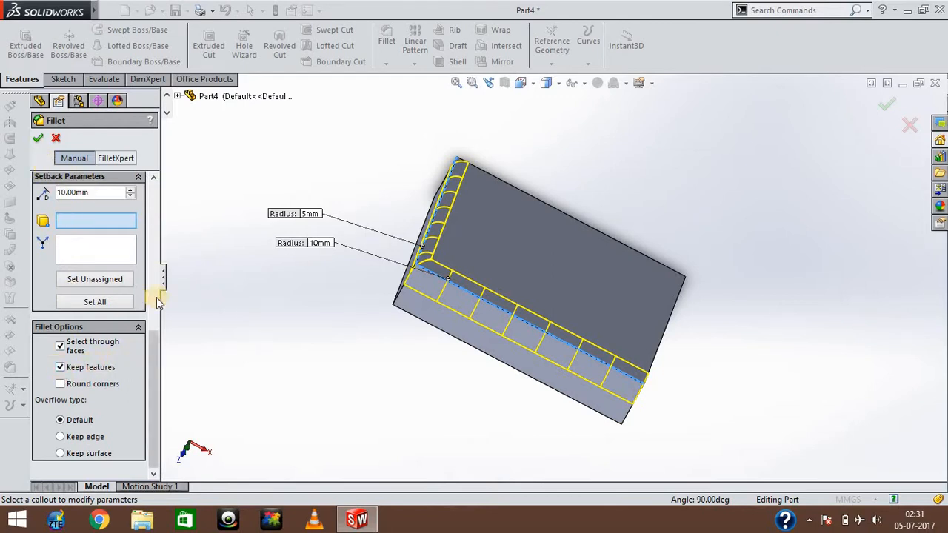
{"action": "left_click_drag", "start_coordinate": [155, 342], "coordinate": [148, 185]}
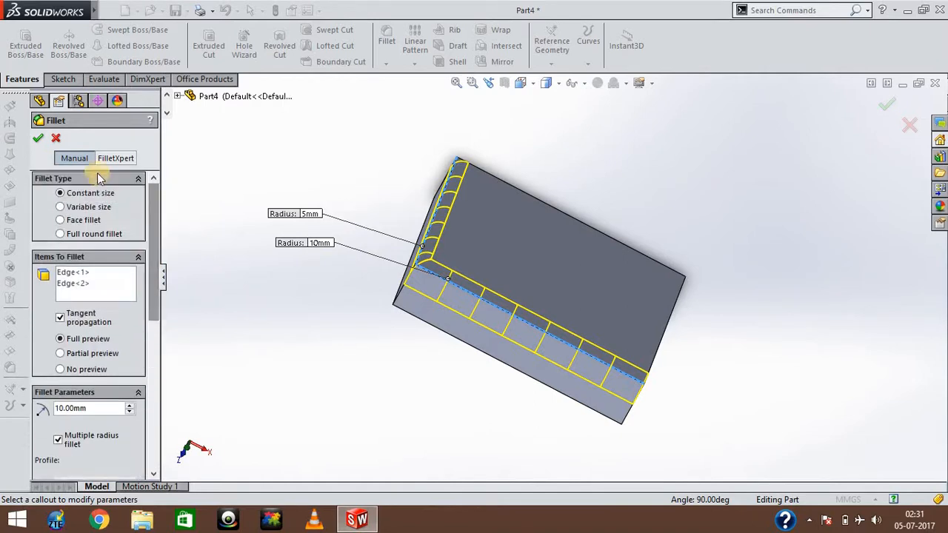
{"action": "left_click", "coordinate": [39, 139]}
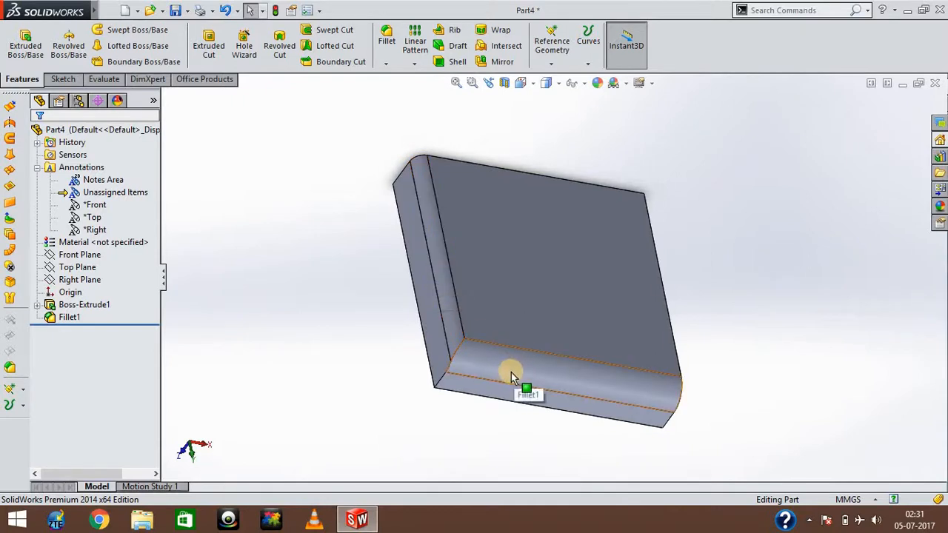
Edit the fillet feature and add the short edge through the block's thickness at the shared corner with a 5 mm radius.
{"action": "left_click", "coordinate": [63, 319]}
{"action": "right_click", "coordinate": [63, 319]}
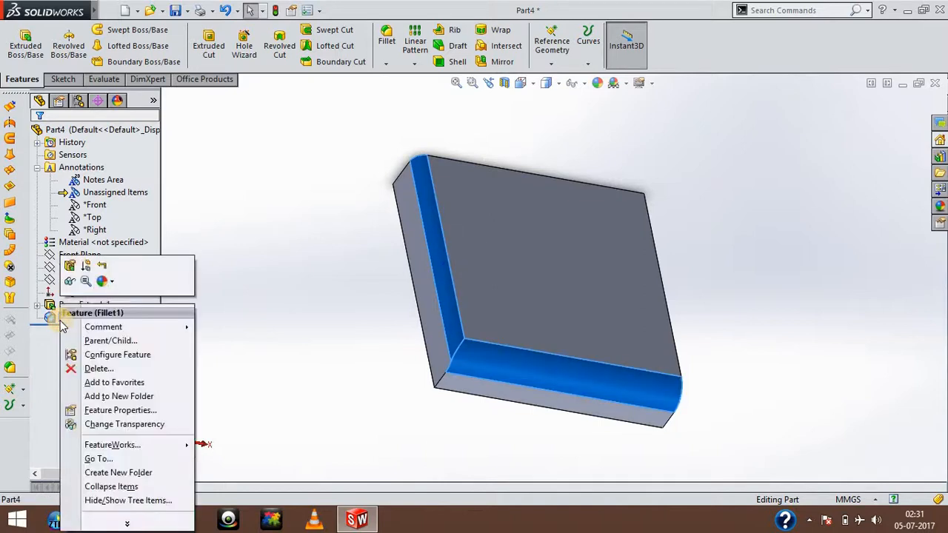
{"action": "left_click", "coordinate": [69, 265]}
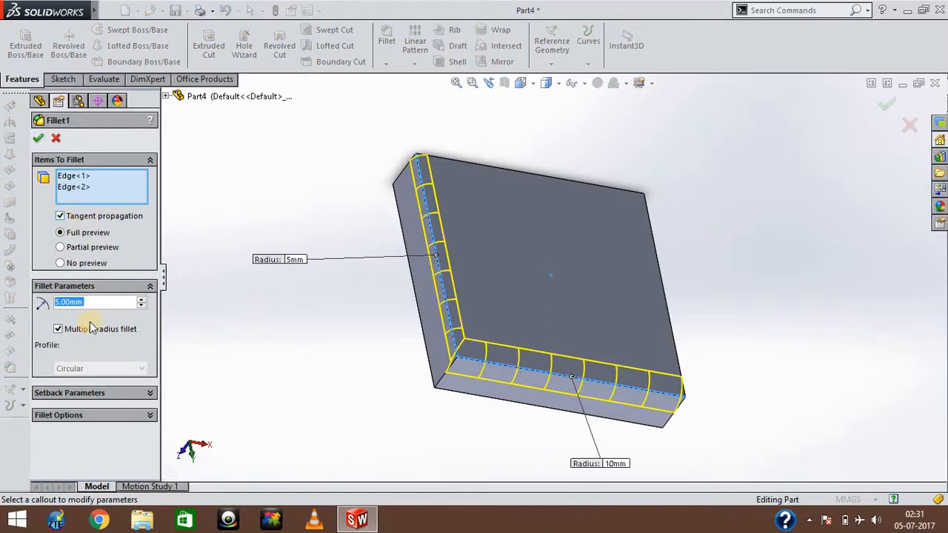
{"action": "left_click", "coordinate": [148, 394]}
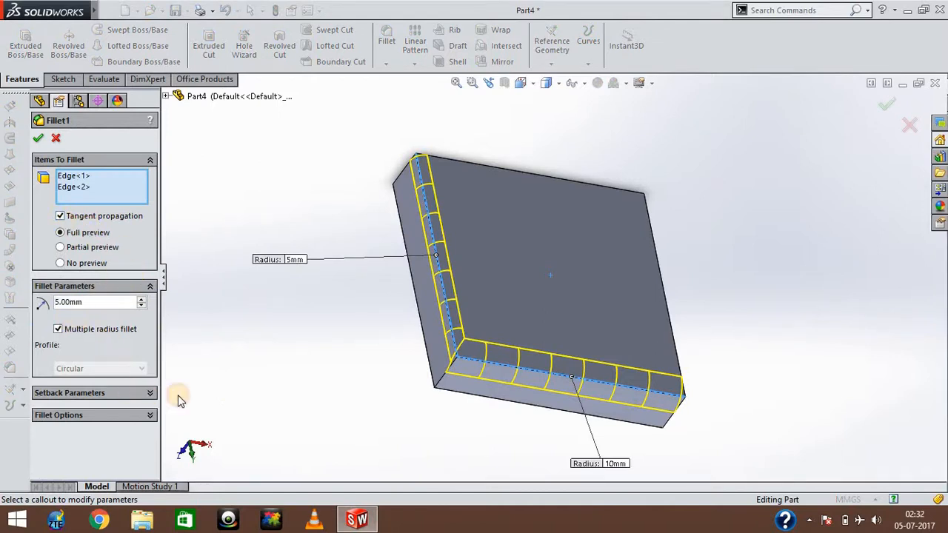
{"action": "left_click_drag", "start_coordinate": [157, 282], "coordinate": [154, 170]}
{"action": "left_click", "coordinate": [83, 177]}
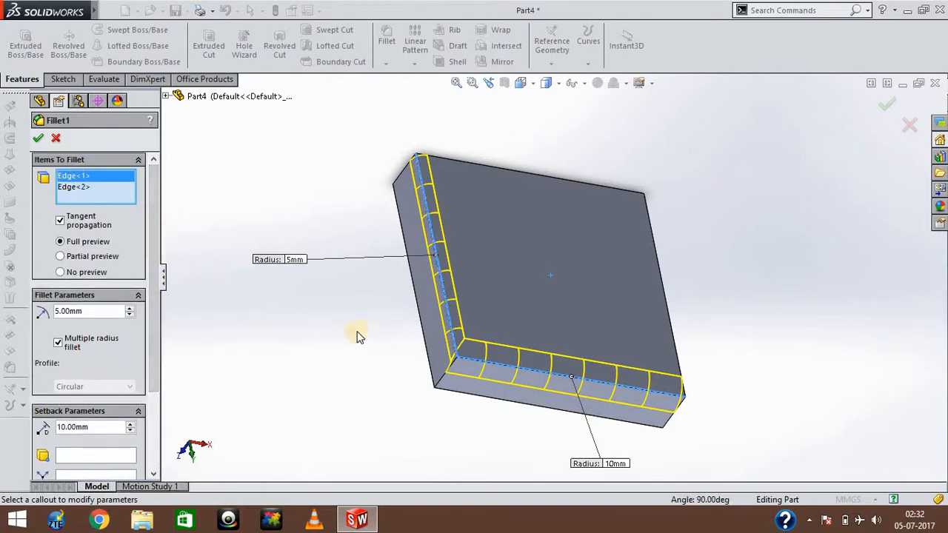
{"action": "left_click", "coordinate": [441, 385]}
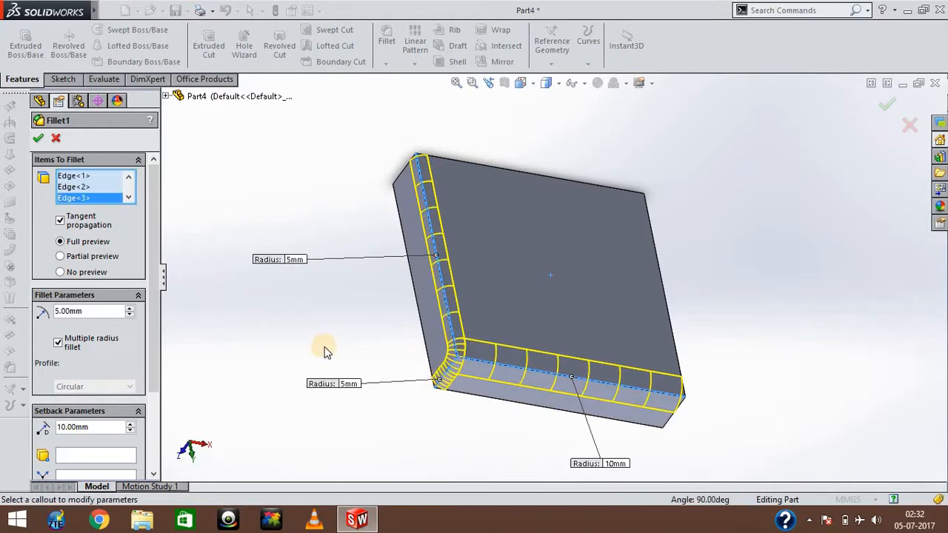
Select the corner vertex shared by the three filleted edges for the setback, and highlight its setback edges E1, E2 and E3 in turn.
{"action": "scroll", "coordinate": [154, 381], "scroll_direction": "down", "scroll_amount": 3}
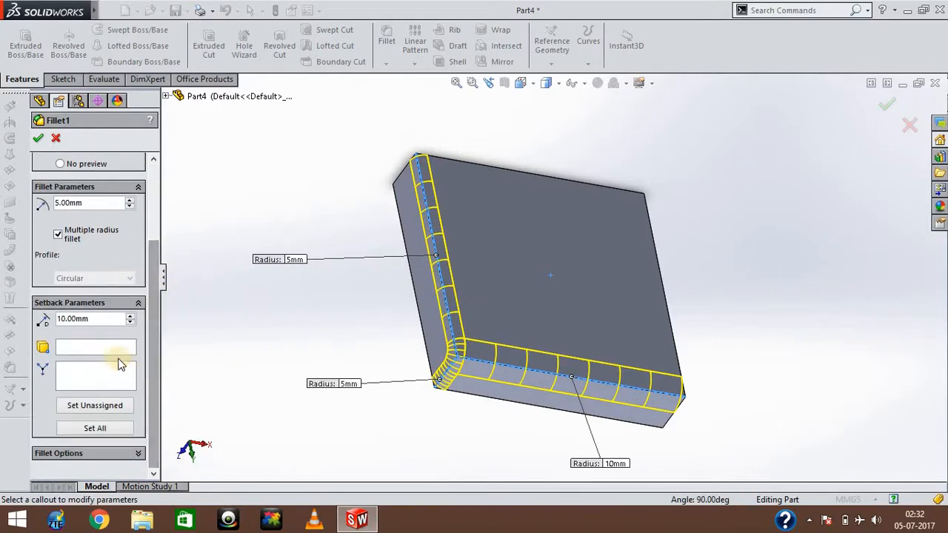
{"action": "left_click", "coordinate": [105, 350]}
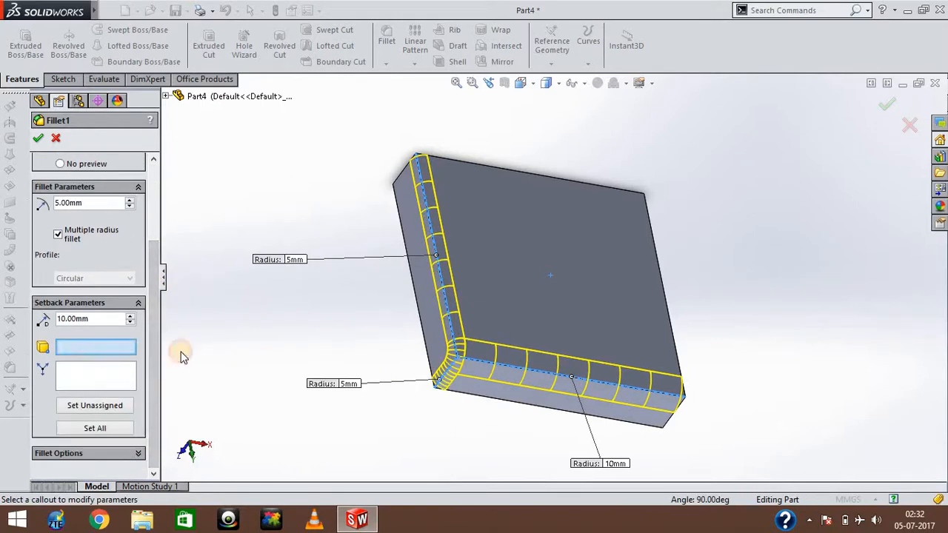
{"action": "left_click", "coordinate": [459, 362]}
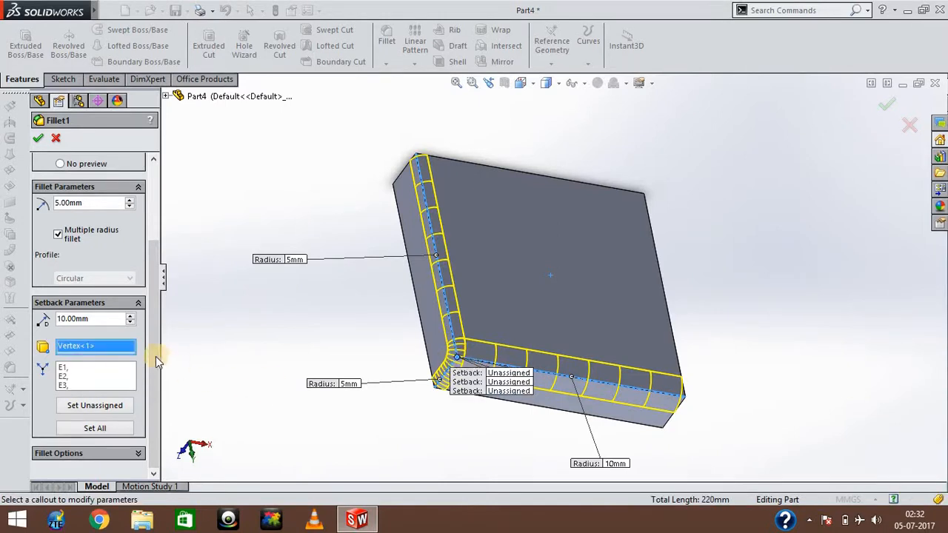
{"action": "left_click", "coordinate": [63, 369]}
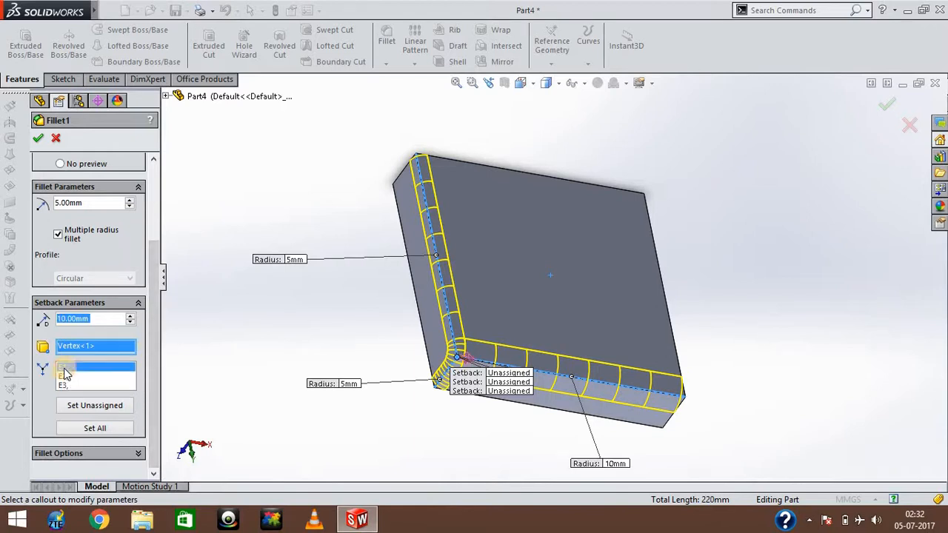
{"action": "left_click", "coordinate": [64, 377]}
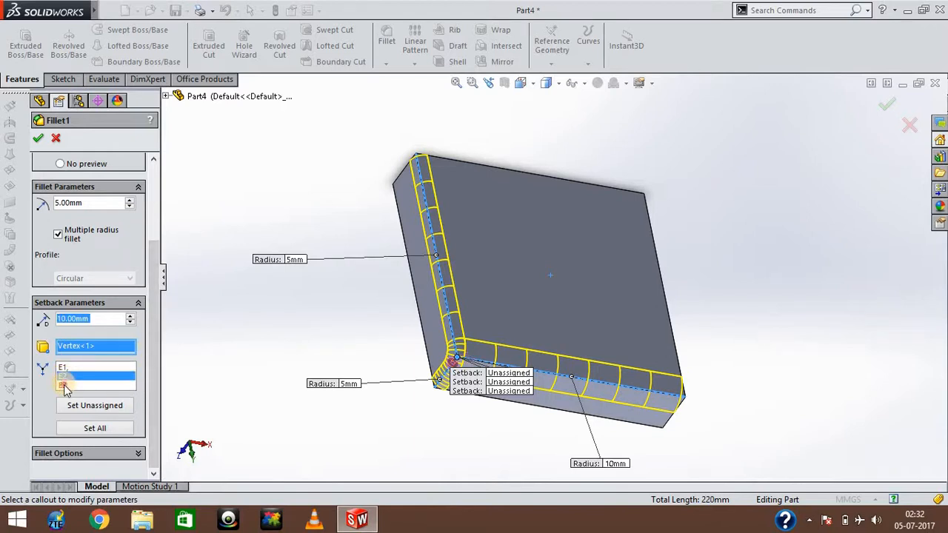
{"action": "left_click", "coordinate": [64, 386]}
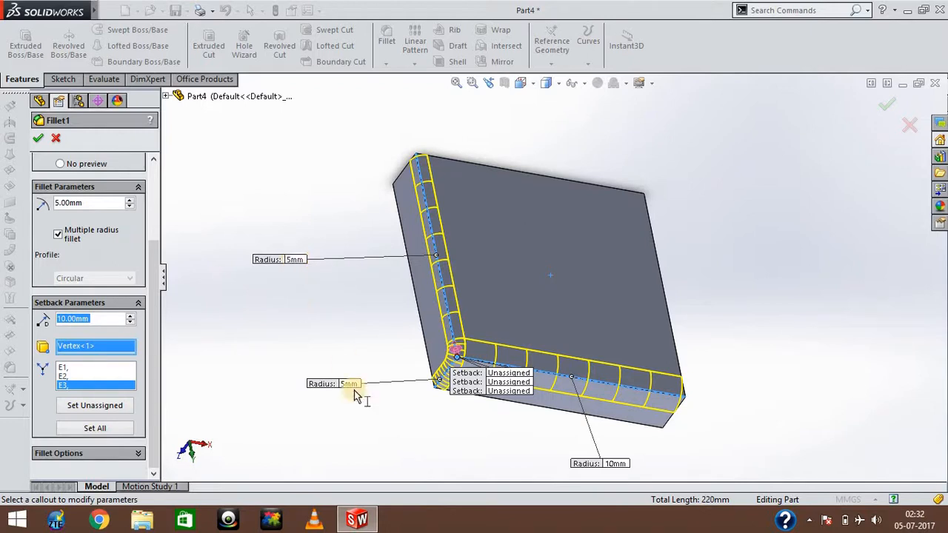
Set the radius of the long filleted edge that has 5 mm to 20 mm, then change it to 10 mm.
{"action": "left_click", "coordinate": [294, 261]}
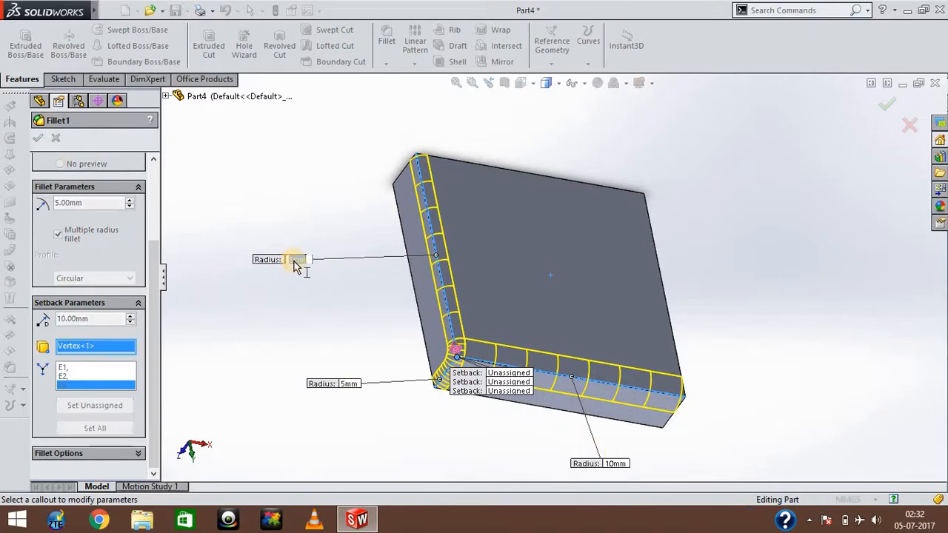
{"action": "key", "text": "Return"}
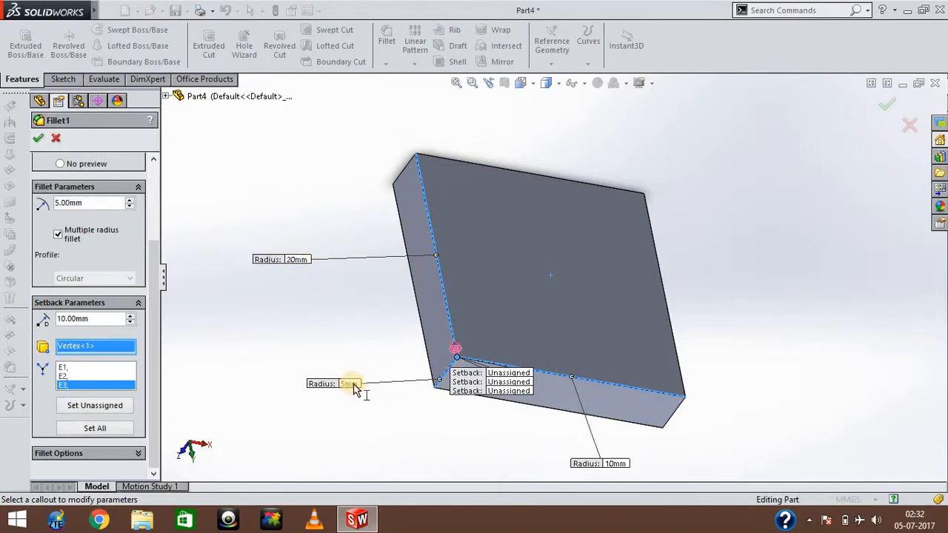
{"action": "left_click", "coordinate": [298, 260]}
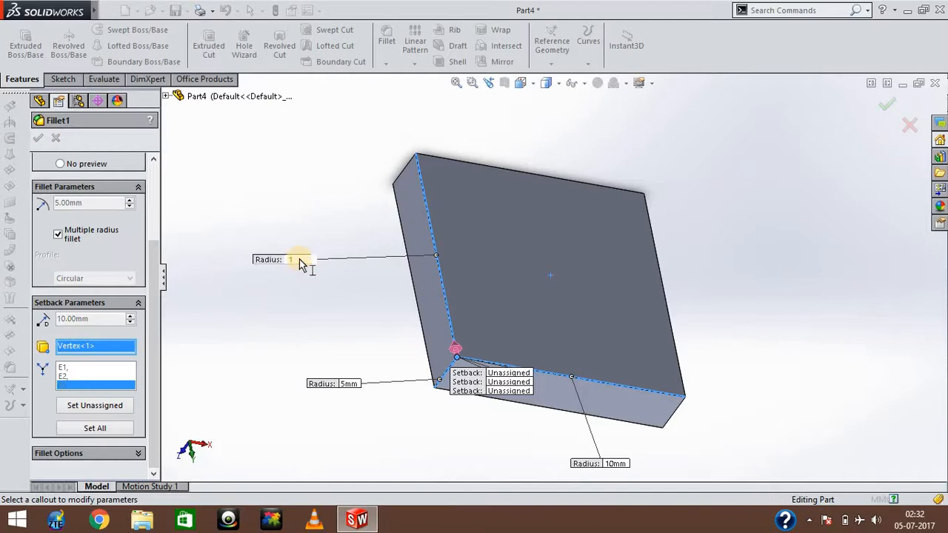
{"action": "type", "text": "10"}
{"action": "key", "text": "Return"}
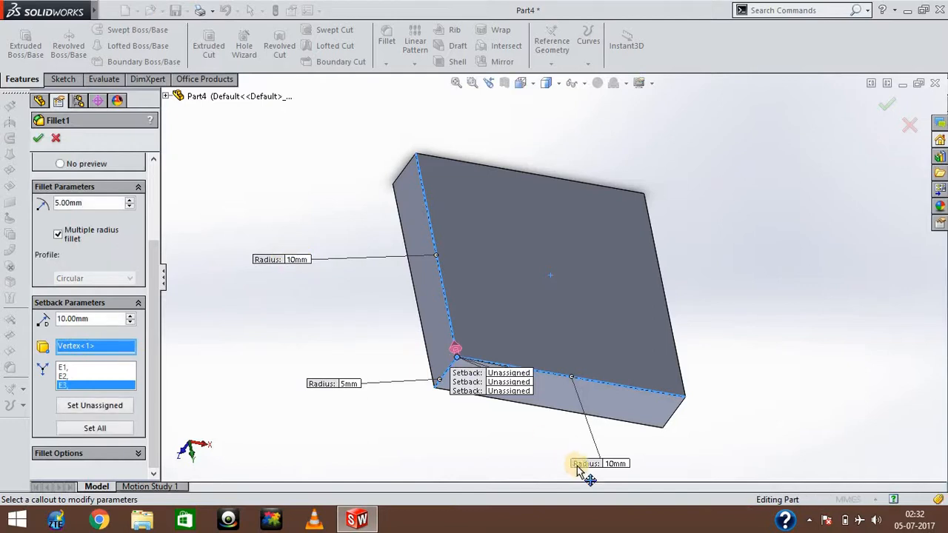
Assign a 10 mm setback distance to E3 and try to apply the edited fillet.
{"action": "left_click", "coordinate": [614, 465]}
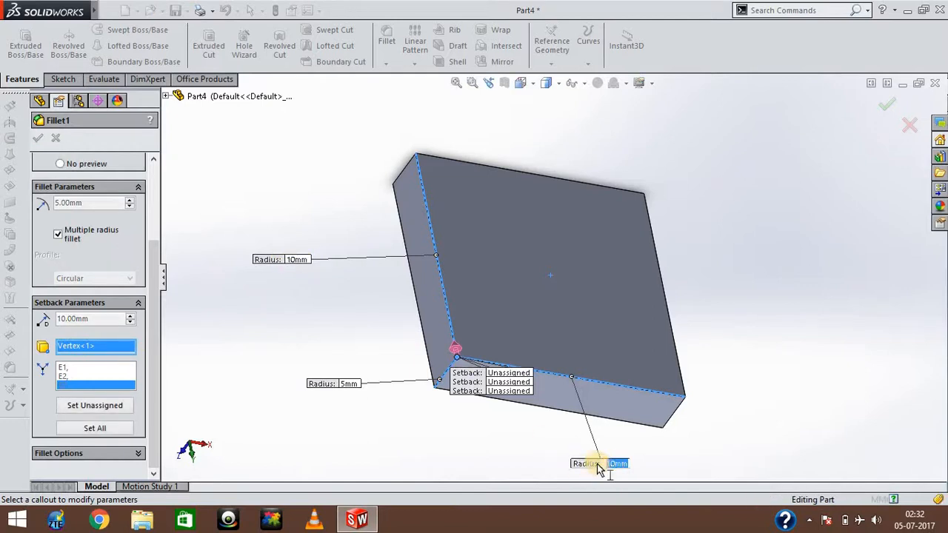
{"action": "left_click", "coordinate": [431, 416]}
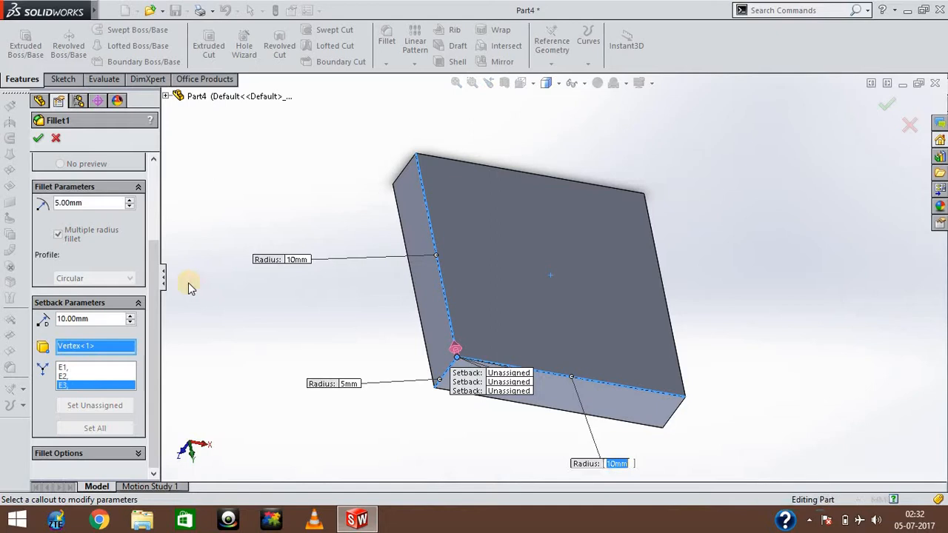
{"action": "left_click", "coordinate": [38, 138]}
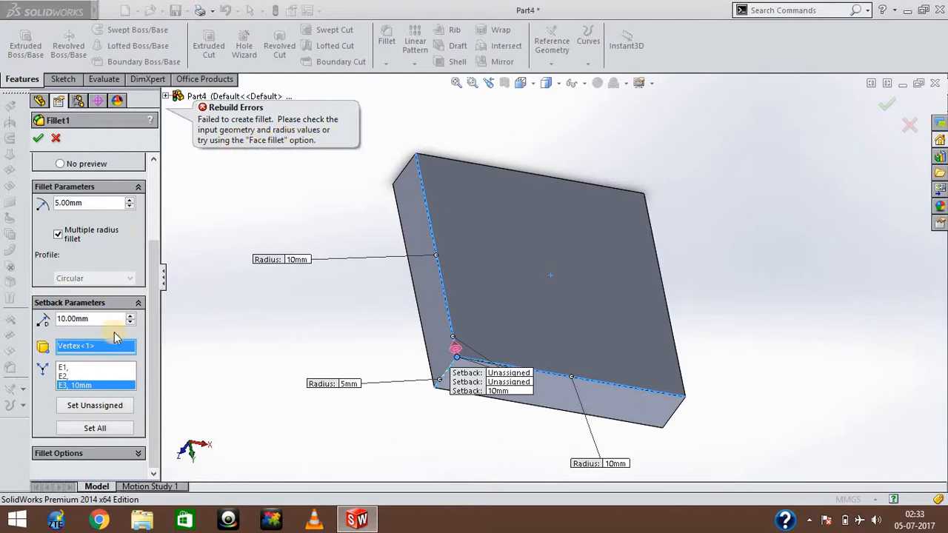
Set the fillet radius of the short thickness edge to 10 mm and that of the first long edge to 5 mm.
{"action": "left_click", "coordinate": [88, 377]}
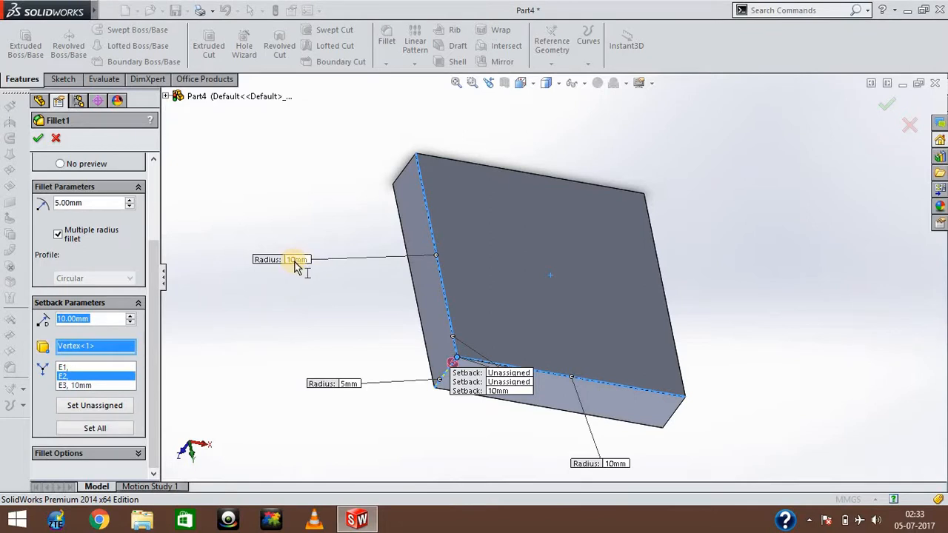
{"action": "left_click", "coordinate": [346, 385]}
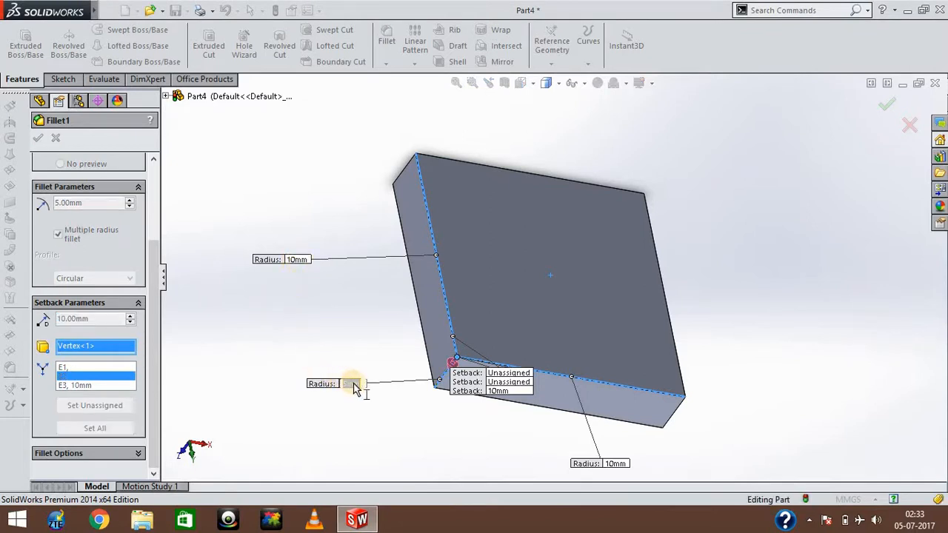
{"action": "key", "text": "Return"}
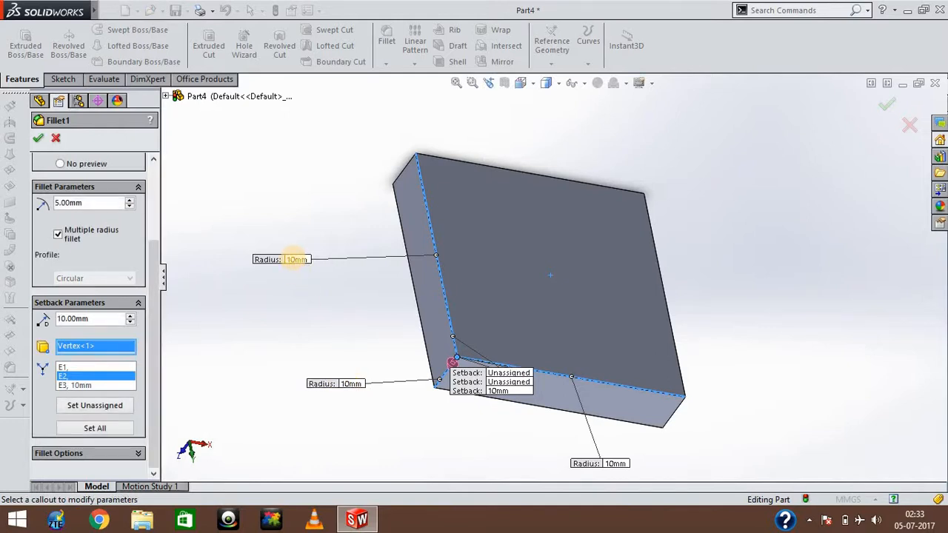
{"action": "left_click", "coordinate": [295, 259]}
{"action": "type", "text": "5"}
{"action": "key", "text": "Return"}
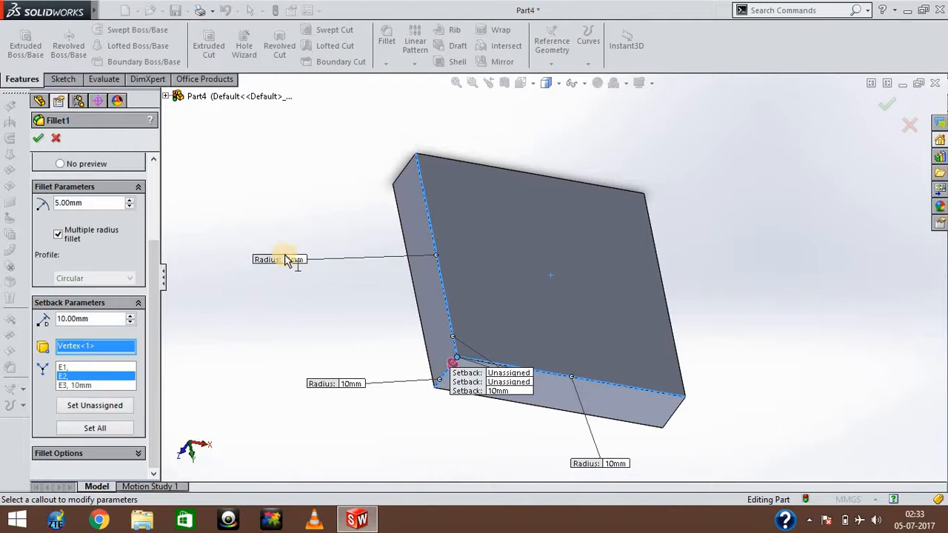
Set the corner setback distances to 5 mm for E2 and 10 mm for E1, and apply the edited fillet.
{"action": "left_click", "coordinate": [80, 377]}
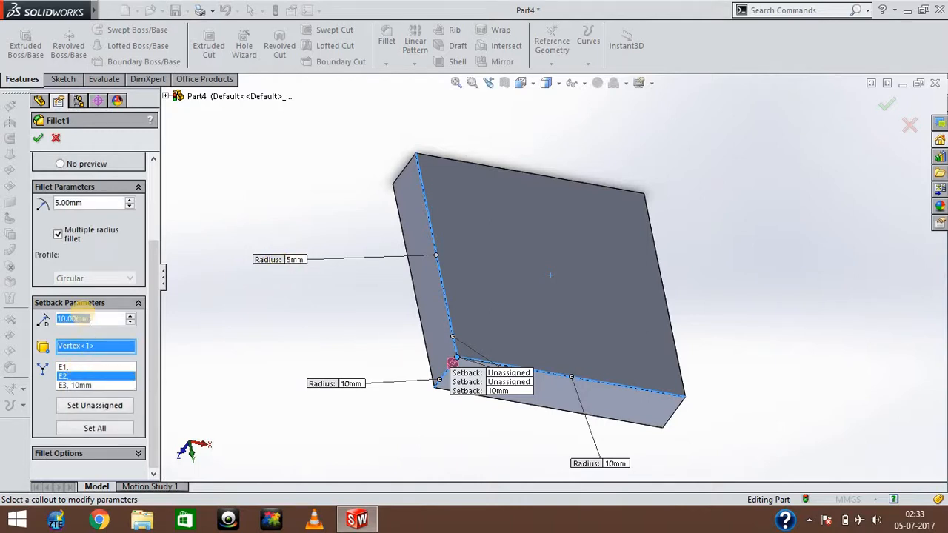
{"action": "type", "text": "5"}
{"action": "key", "text": "Return"}
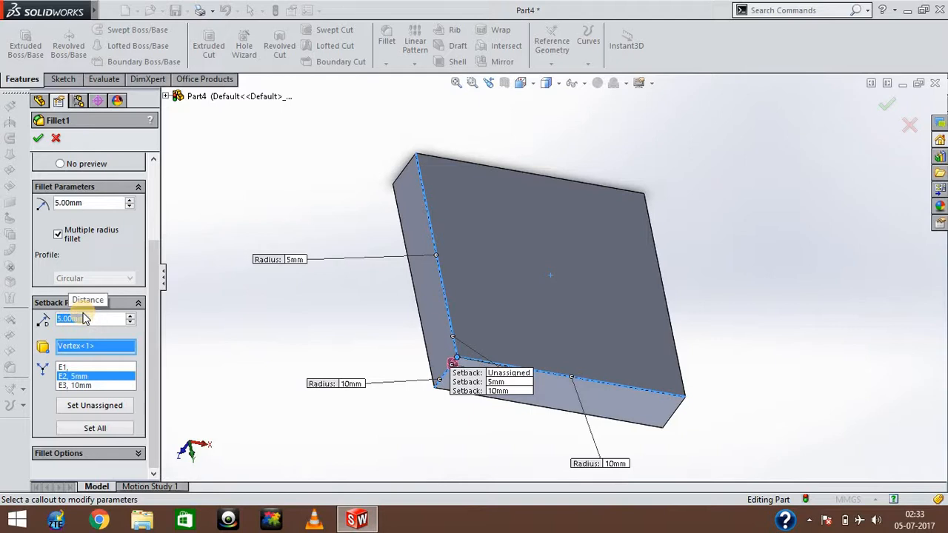
{"action": "left_click", "coordinate": [77, 368]}
{"action": "type", "text": "10"}
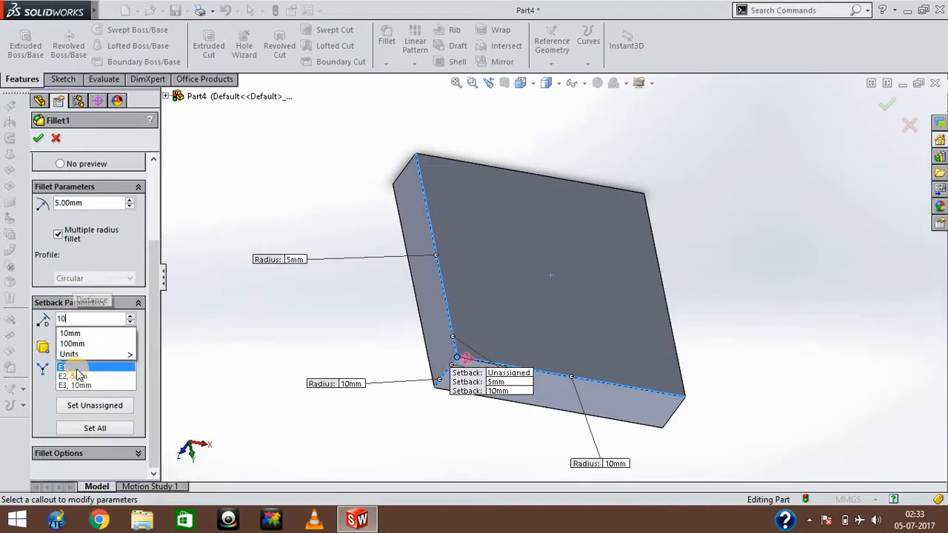
{"action": "key", "text": "Return"}
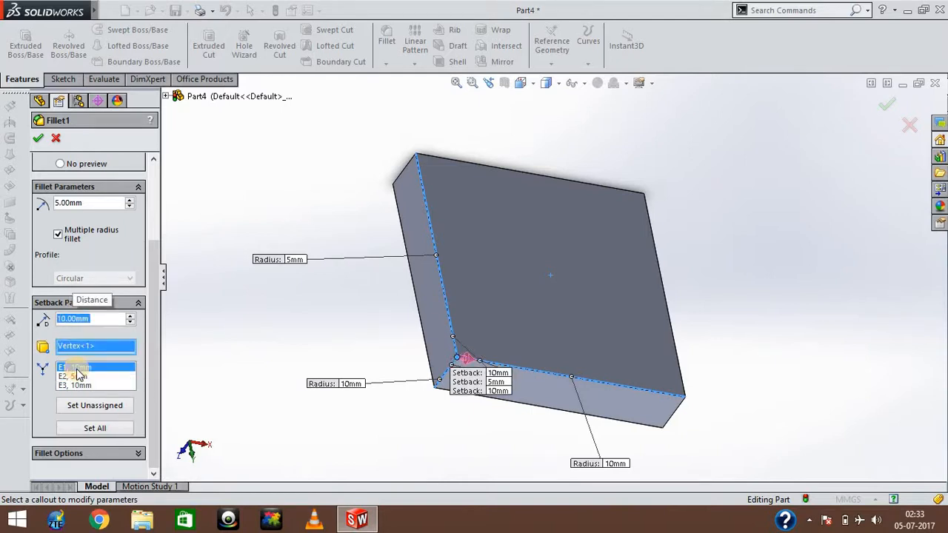
{"action": "left_click", "coordinate": [38, 138]}
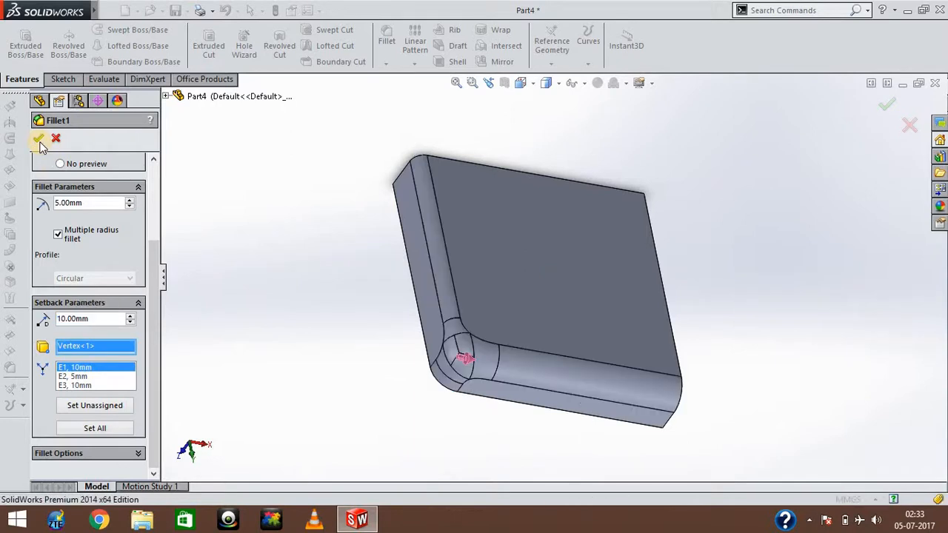
Examine the blended setback corner and the adjoining fillets from several angles.
{"action": "key", "text": "Right"}
{"action": "key", "text": "Right"}
{"action": "key", "text": "Right"}
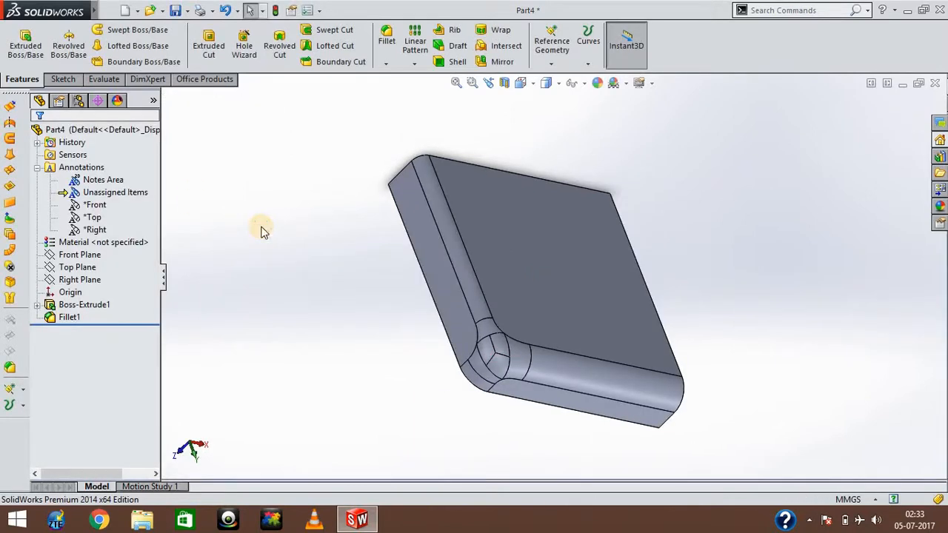
{"action": "key", "text": "Left"}
{"action": "key", "text": "Left"}
{"action": "key", "text": "Left"}
{"action": "key", "text": "Left"}
{"action": "key", "text": "Down"}
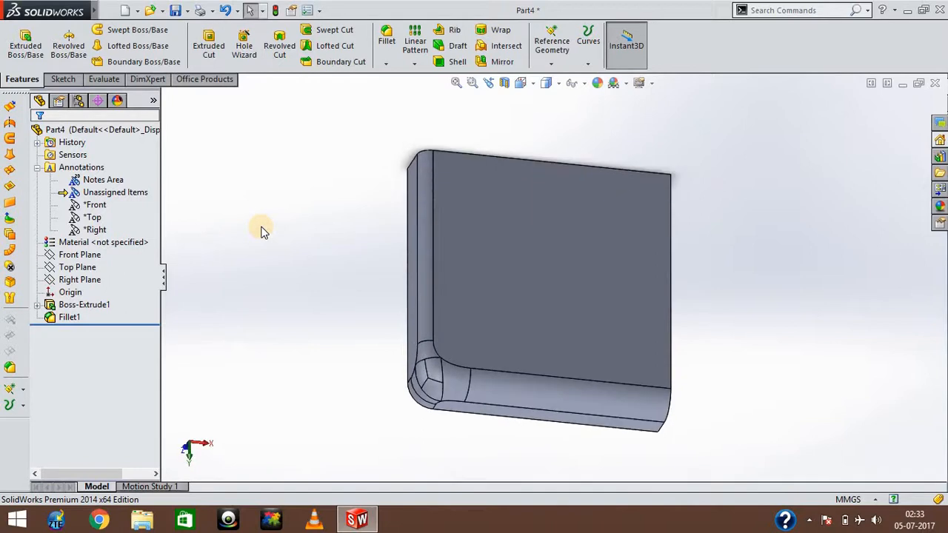
{"action": "key", "text": "Up"}
{"action": "key", "text": "Up"}
{"action": "key", "text": "Up"}
{"action": "key", "text": "Up"}
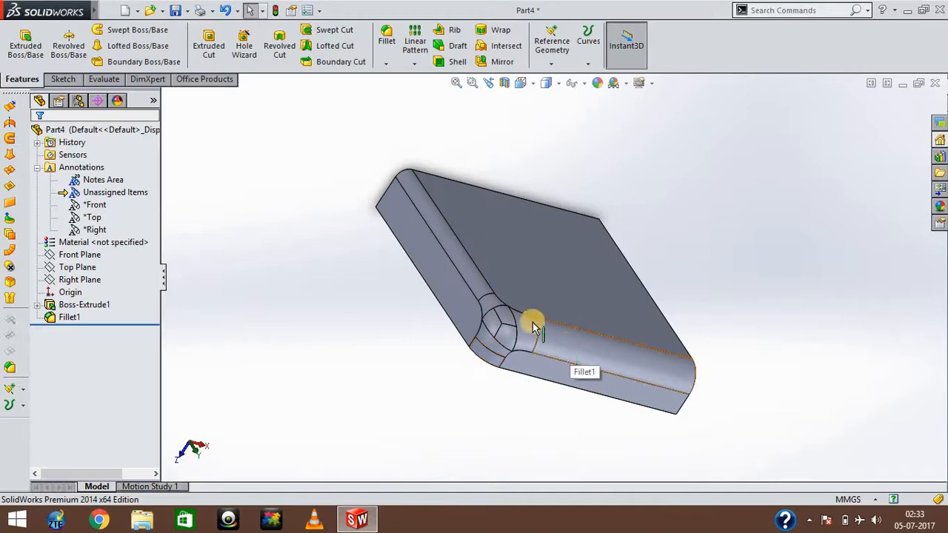
{"action": "left_click", "coordinate": [384, 349]}
{"action": "key", "text": "Left"}
{"action": "key", "text": "Left"}
{"action": "key", "text": "Left"}
{"action": "key", "text": "Left"}
{"action": "key", "text": "Left"}
{"action": "key", "text": "Left"}
{"action": "key", "text": "Left"}
{"action": "key", "text": "Left"}
{"action": "key", "text": "Left"}
{"action": "key", "text": "Left"}
{"action": "key", "text": "Left"}
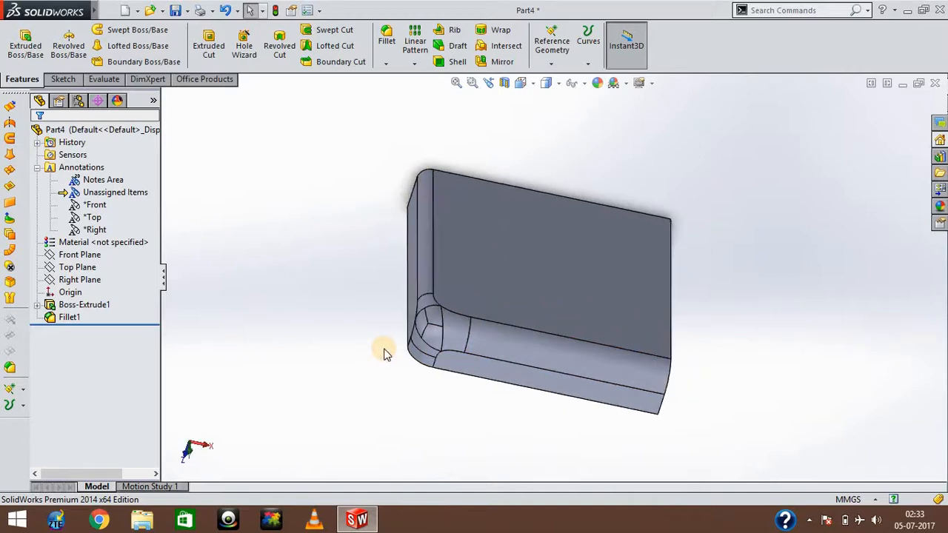
Start a new Variable size fillet and select the long unfilleted edge of the large face on the block's opposite side.
{"action": "key", "text": "Left"}
{"action": "key", "text": "Left"}
{"action": "key", "text": "Left"}
{"action": "key", "text": "Left"}
{"action": "key", "text": "Left"}
{"action": "key", "text": "Left"}
{"action": "key", "text": "Left"}
{"action": "key", "text": "Left"}
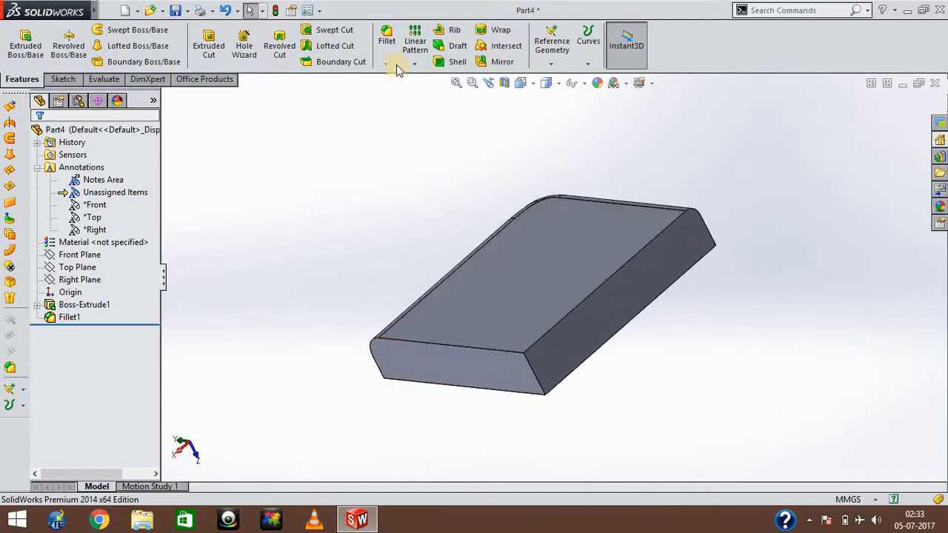
{"action": "left_click", "coordinate": [387, 41]}
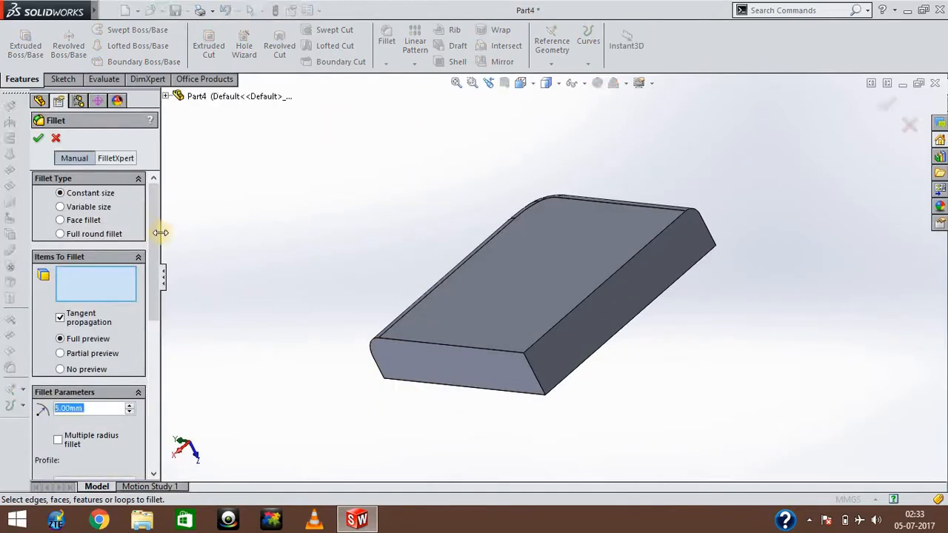
{"action": "left_click", "coordinate": [63, 207]}
{"action": "mouse_move", "coordinate": [154, 240]}
{"action": "left_mouse_down"}
{"action": "mouse_move", "coordinate": [154, 250]}
{"action": "mouse_move", "coordinate": [154, 232]}
{"action": "left_mouse_up"}
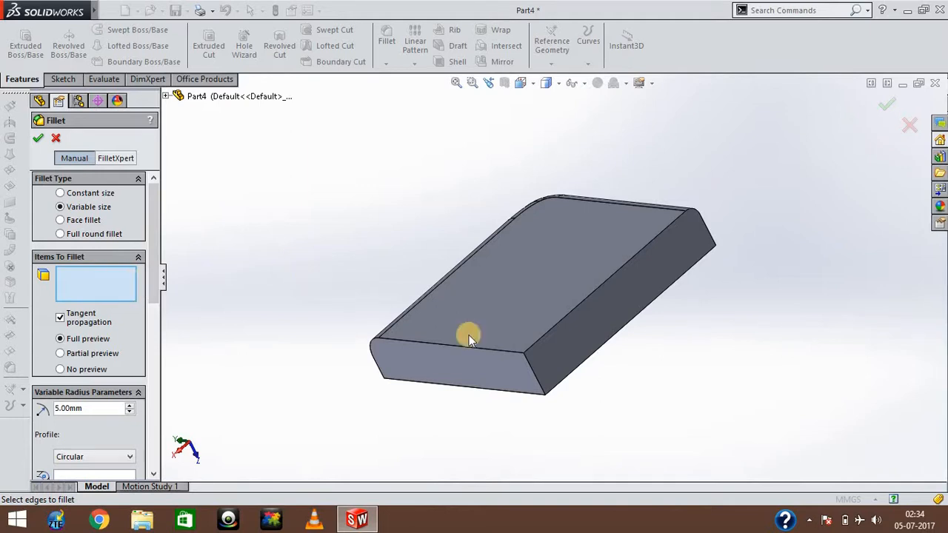
{"action": "left_click", "coordinate": [540, 338]}
{"action": "left_click", "coordinate": [285, 342]}
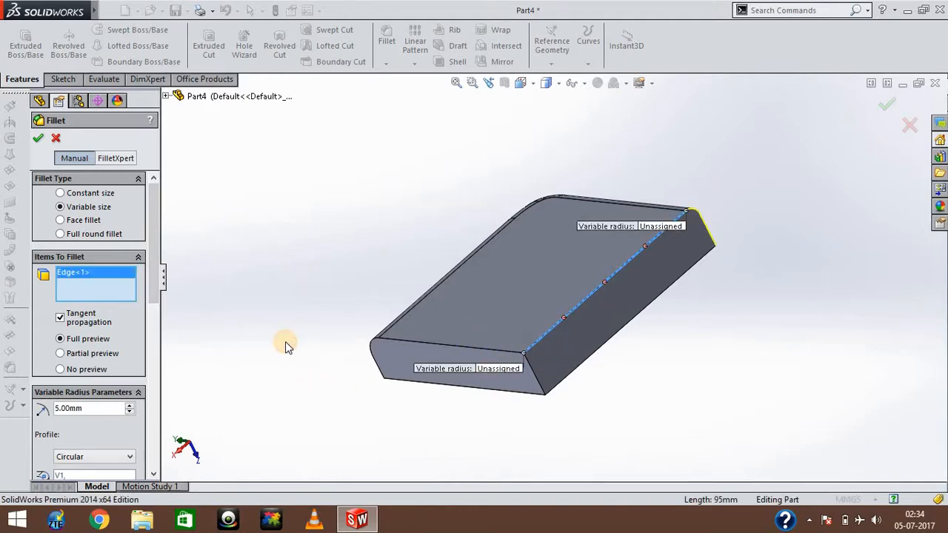
Highlight the variable radius vertices V1 and V2 in turn to see which end of the selected edge each controls.
{"action": "key", "text": "Left"}
{"action": "key", "text": "Left"}
{"action": "key", "text": "Left"}
{"action": "key", "text": "Down"}
{"action": "key", "text": "Down"}
{"action": "key", "text": "Down"}
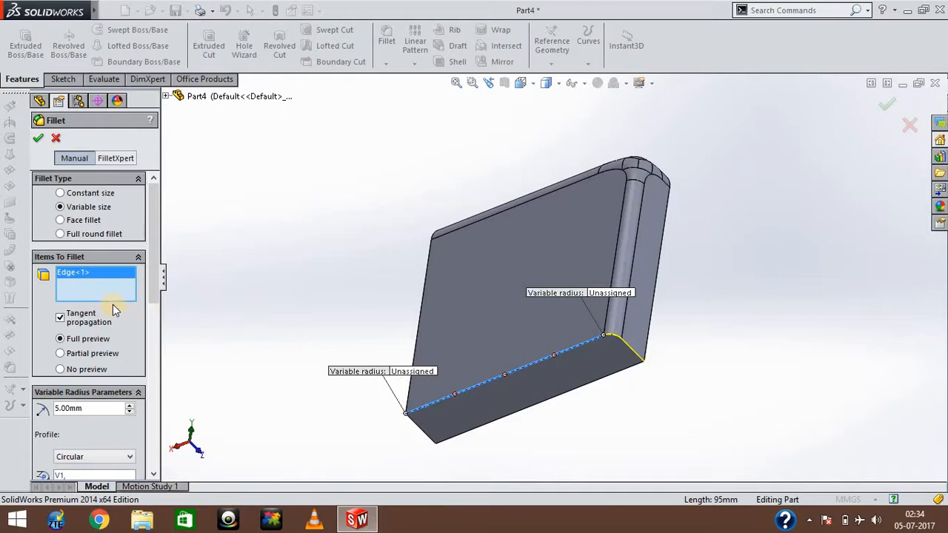
{"action": "left_click_drag", "start_coordinate": [154, 289], "coordinate": [154, 352]}
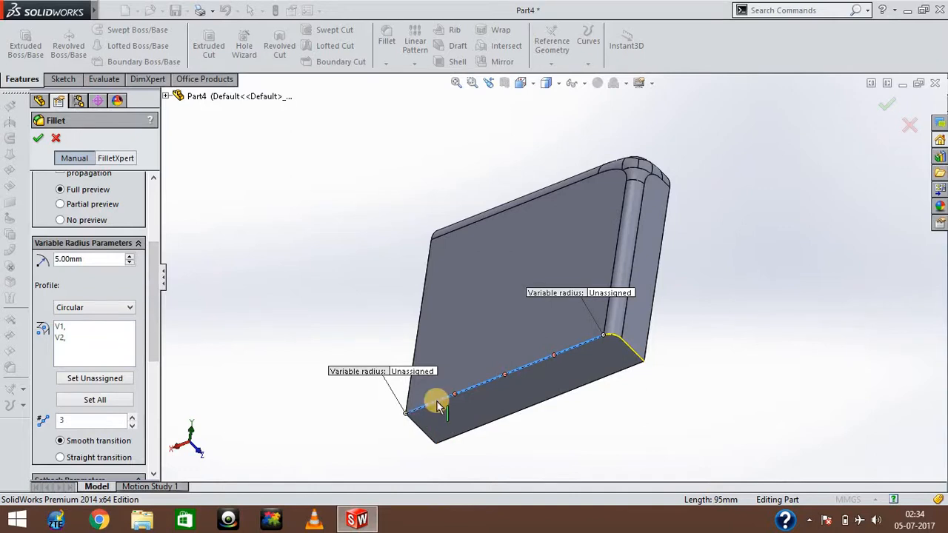
{"action": "left_click", "coordinate": [66, 329]}
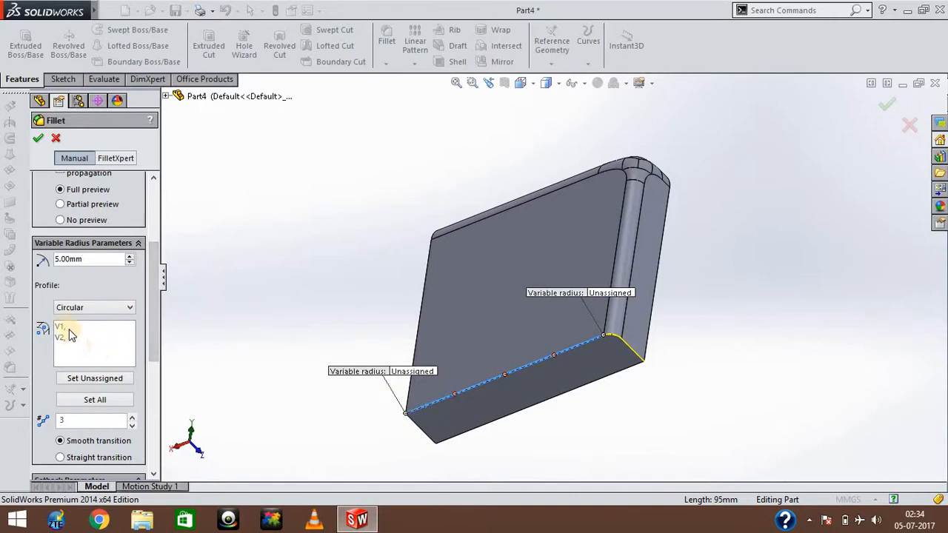
{"action": "left_click", "coordinate": [66, 328]}
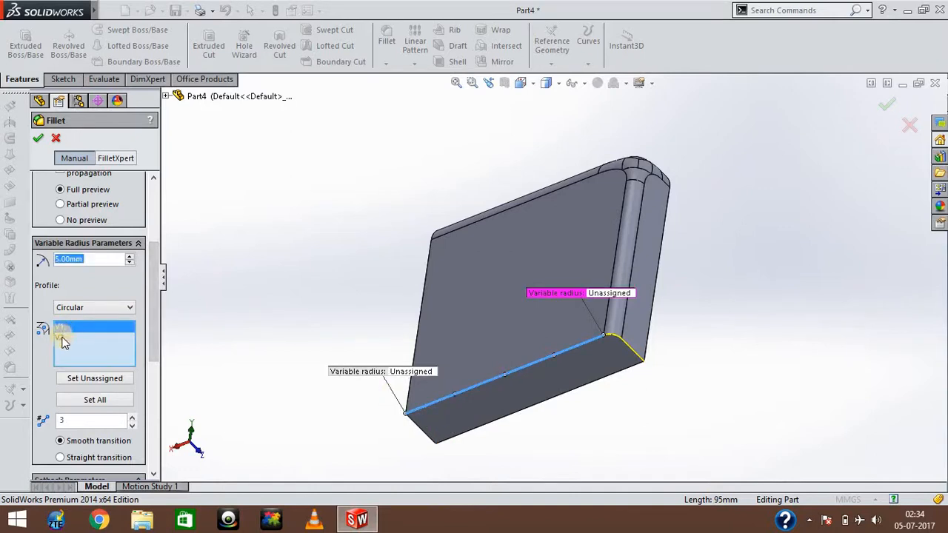
{"action": "left_click", "coordinate": [63, 339]}
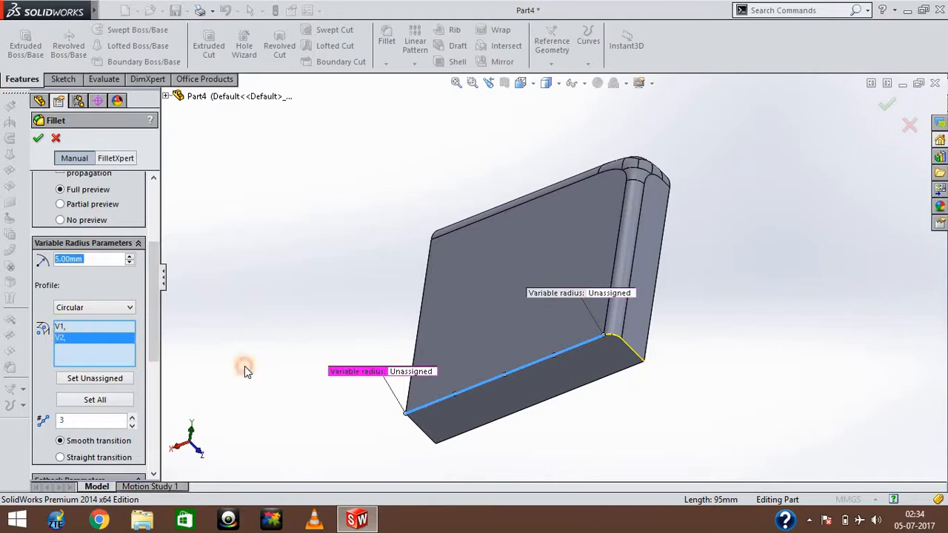
Set the number of intermediate control points on the selected edge to 5.
{"action": "mouse_move", "coordinate": [153, 354]}
{"action": "left_mouse_down"}
{"action": "mouse_move", "coordinate": [153, 368]}
{"action": "mouse_move", "coordinate": [151, 341]}
{"action": "left_mouse_up"}
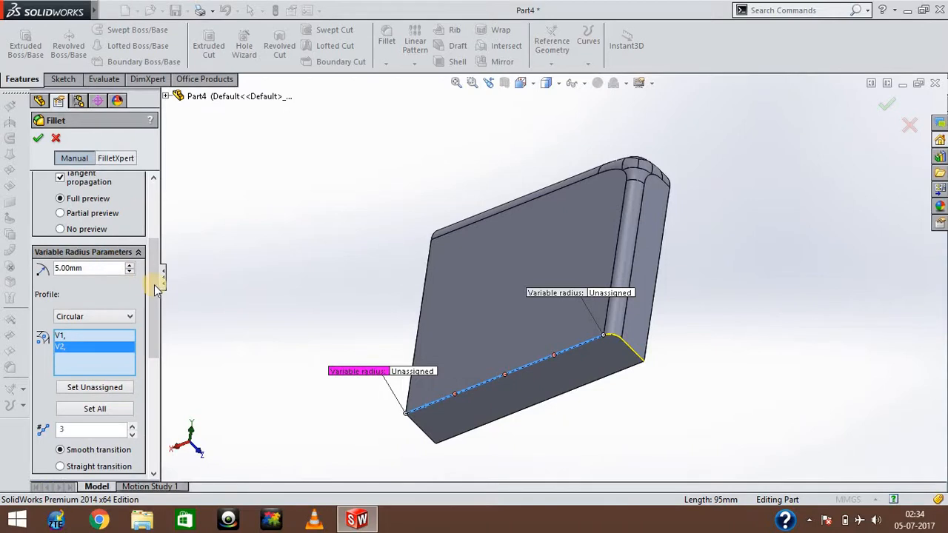
{"action": "scroll", "coordinate": [155, 300], "scroll_direction": "down", "scroll_amount": 3}
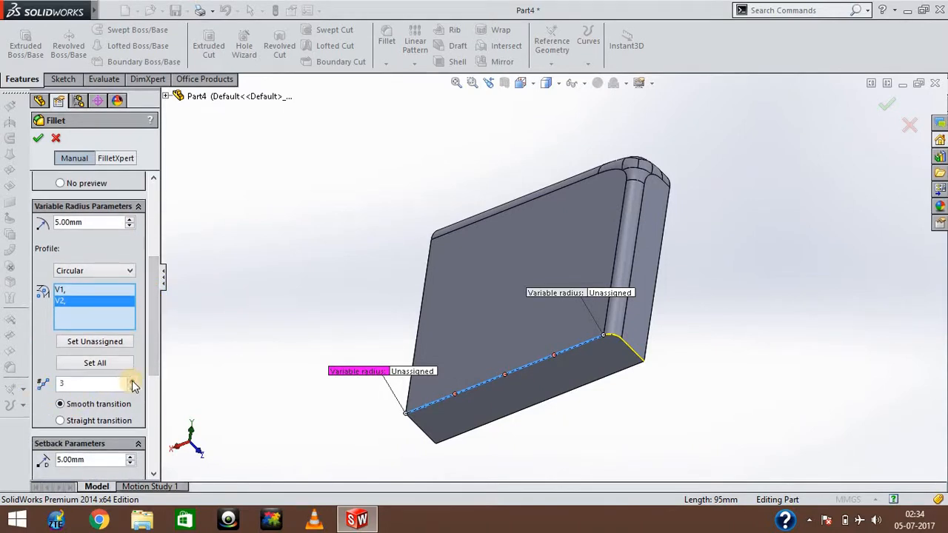
{"action": "left_click", "coordinate": [132, 380]}
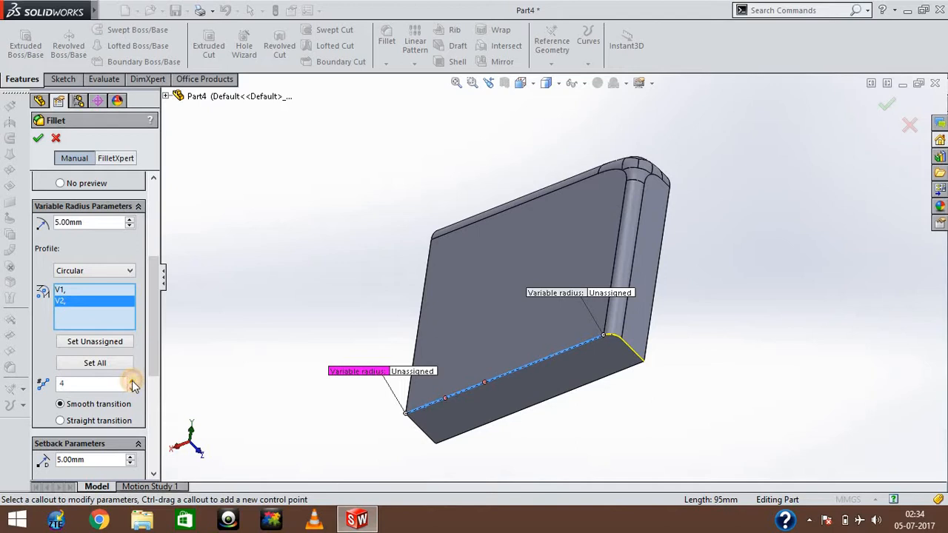
{"action": "left_click", "coordinate": [132, 381]}
Activate the intermediate control point nearest vertex V2 on the selected edge and set its radius to 2 mm.
{"action": "left_click", "coordinate": [434, 371]}
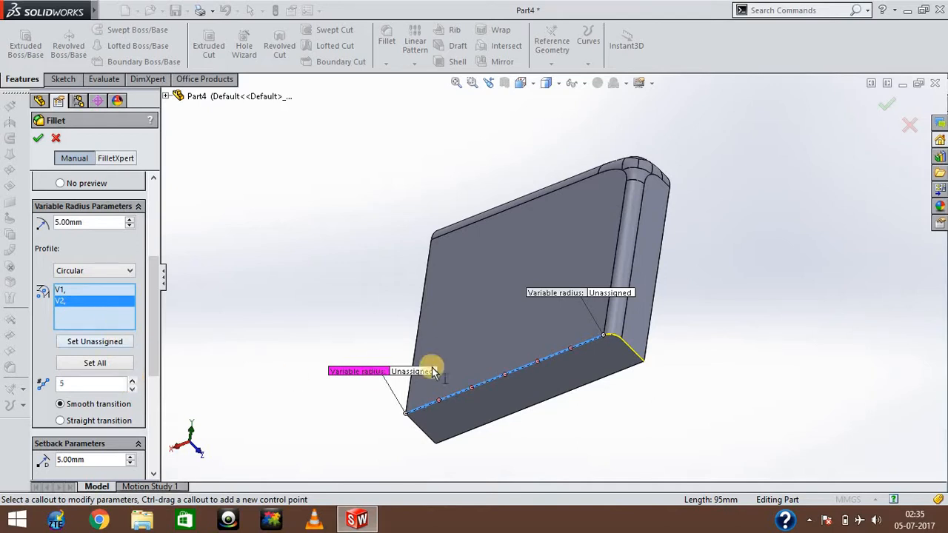
{"action": "left_click", "coordinate": [439, 400]}
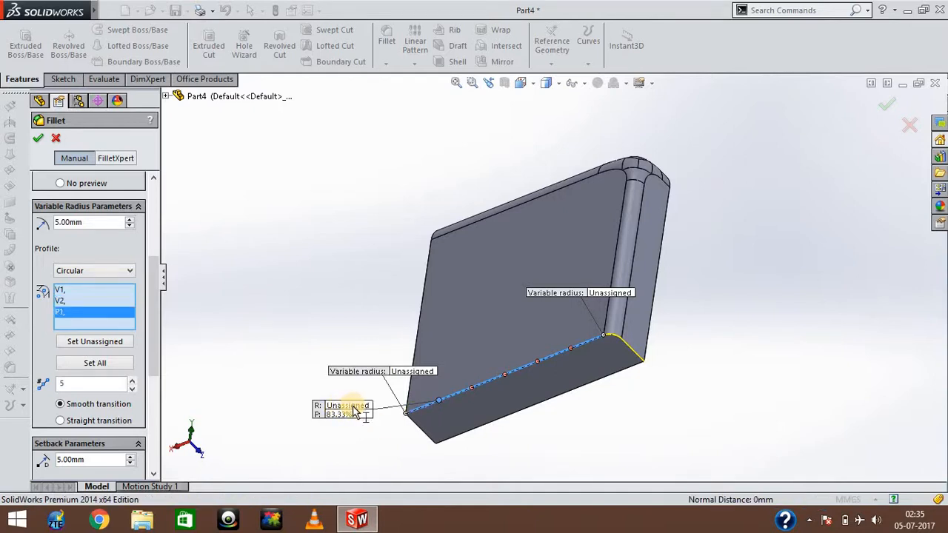
{"action": "left_click", "coordinate": [349, 406]}
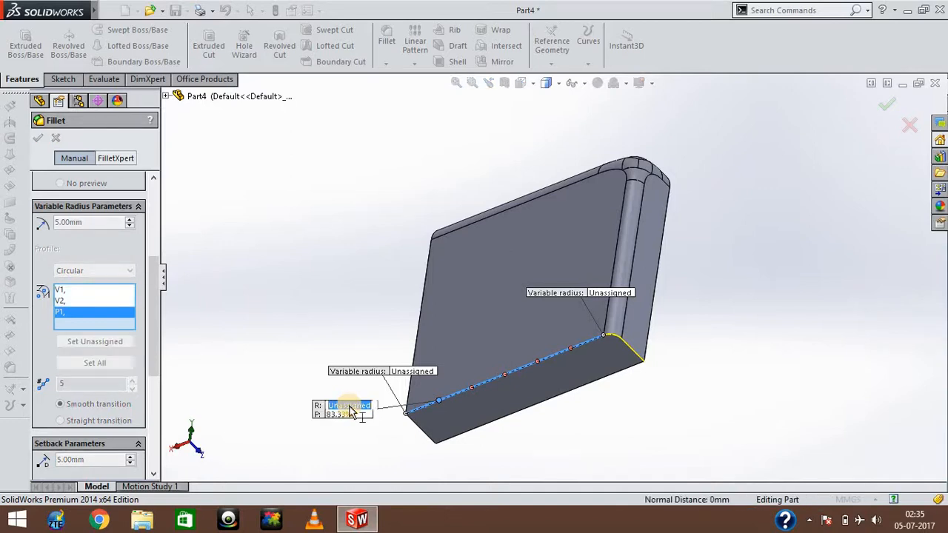
{"action": "type", "text": "1"}
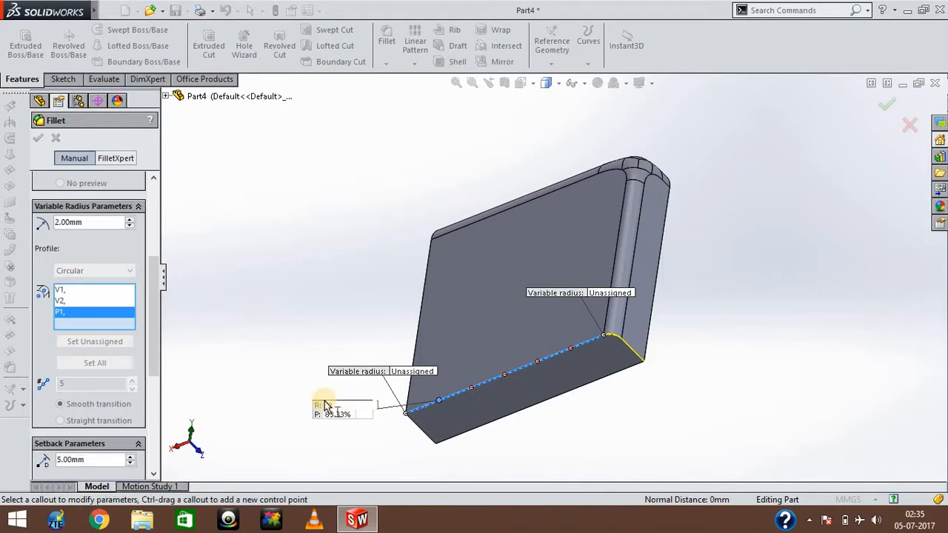
{"action": "key", "text": "Return"}
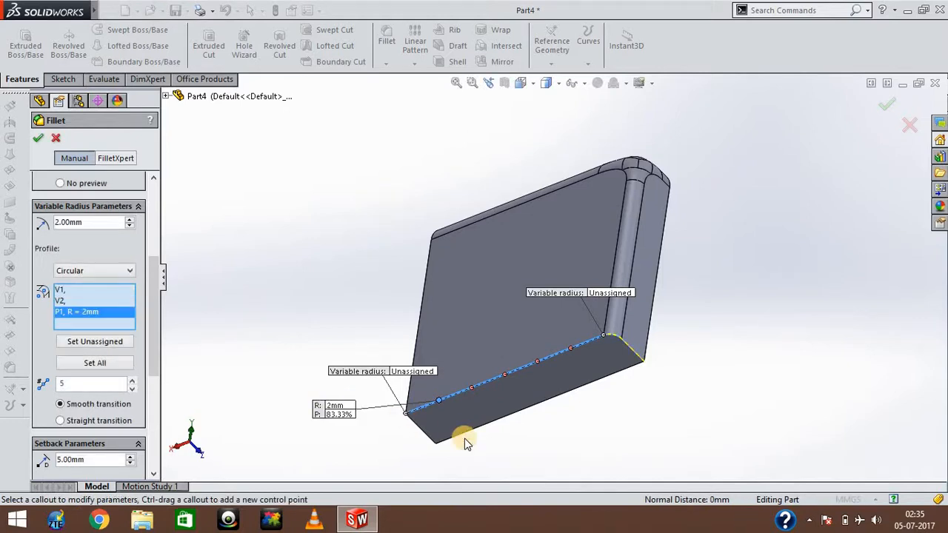
Activate the second and third control points from the V2 end and set their radii to 5 mm and 8 mm.
{"action": "left_click", "coordinate": [473, 386]}
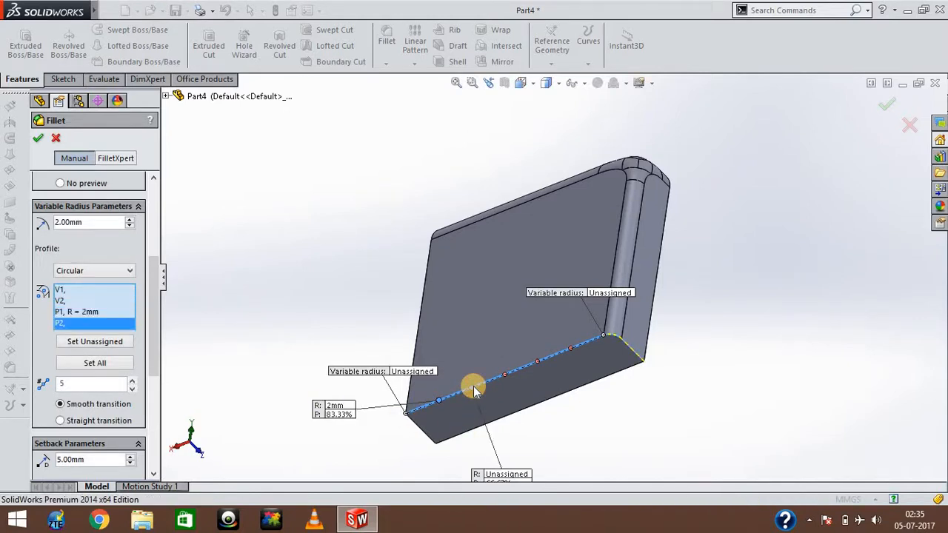
{"action": "left_click", "coordinate": [503, 475]}
{"action": "type", "text": "5"}
{"action": "key", "text": "Return"}
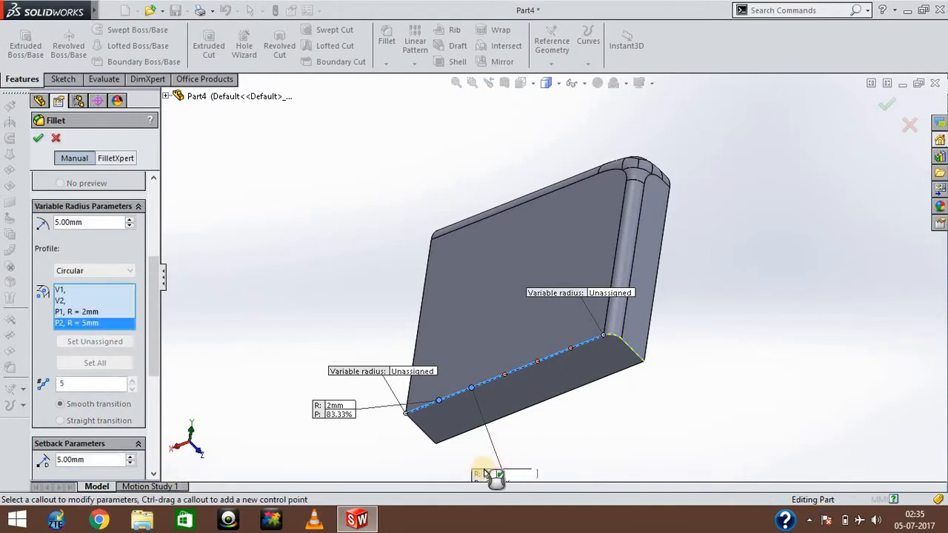
{"action": "left_click", "coordinate": [504, 375]}
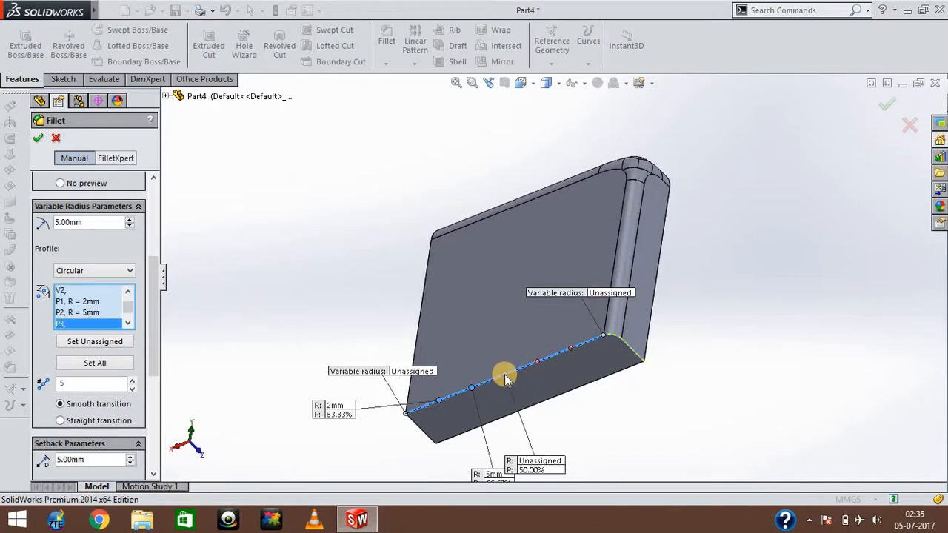
{"action": "left_click", "coordinate": [529, 460]}
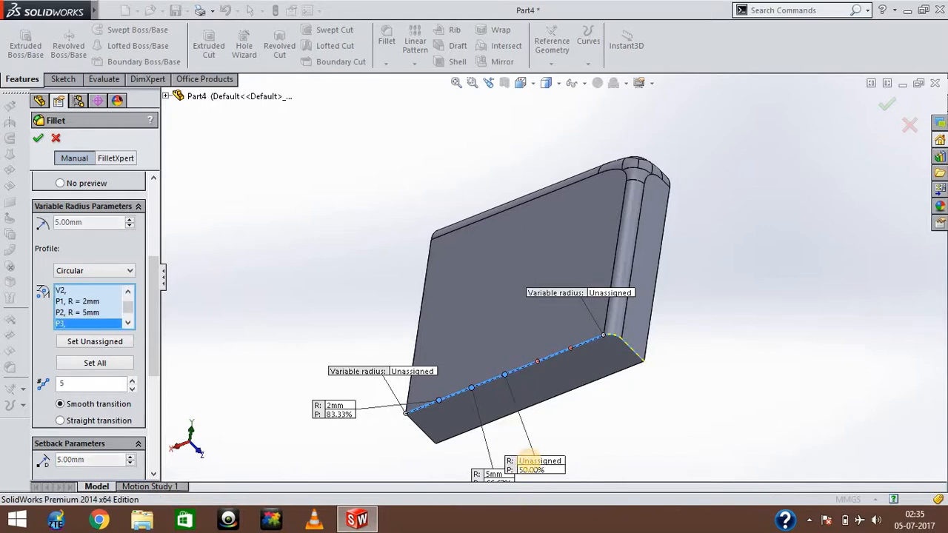
{"action": "type", "text": "8"}
{"action": "key", "text": "Return"}
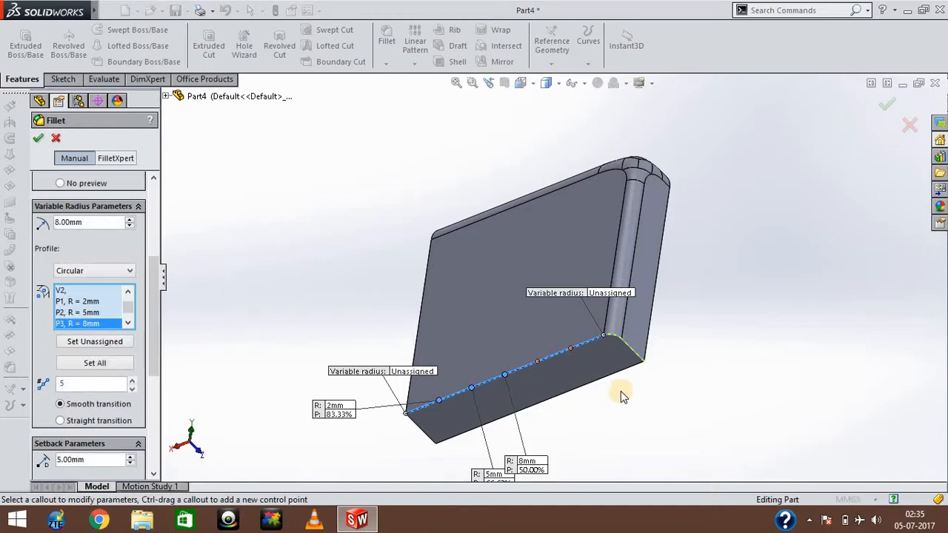
Activate the fourth and fifth control points from the V2 end, set their radii to 10 mm and 15 mm, and try to apply the fillet.
{"action": "left_click", "coordinate": [538, 363]}
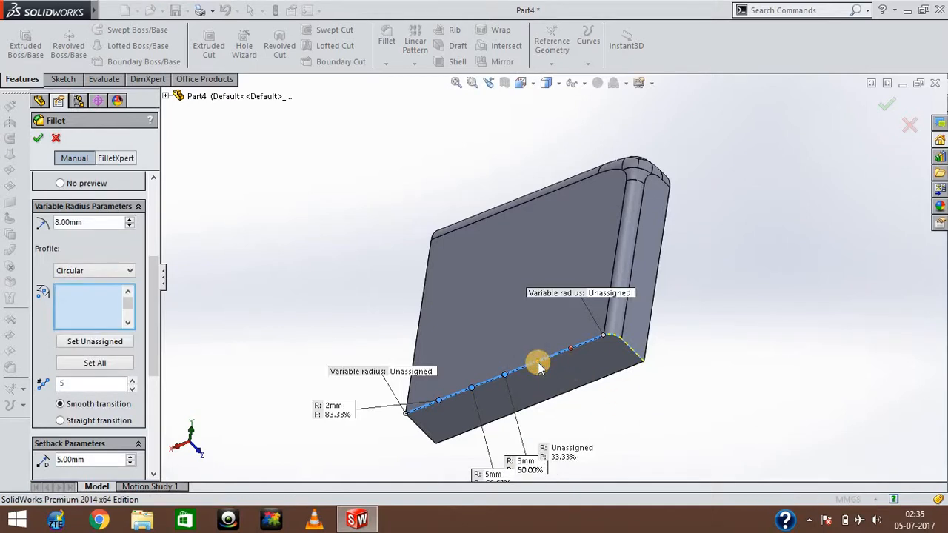
{"action": "left_click", "coordinate": [564, 452]}
{"action": "type", "text": "10"}
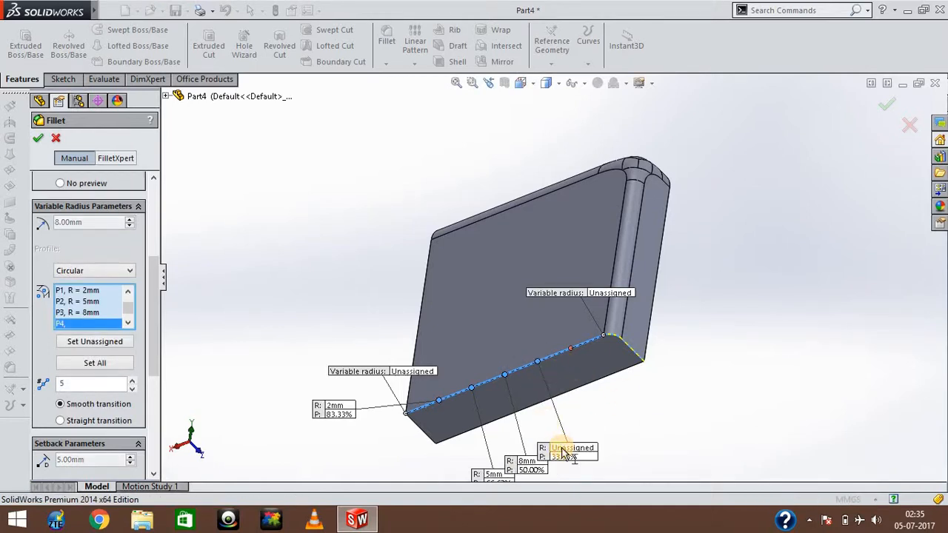
{"action": "key", "text": "Return"}
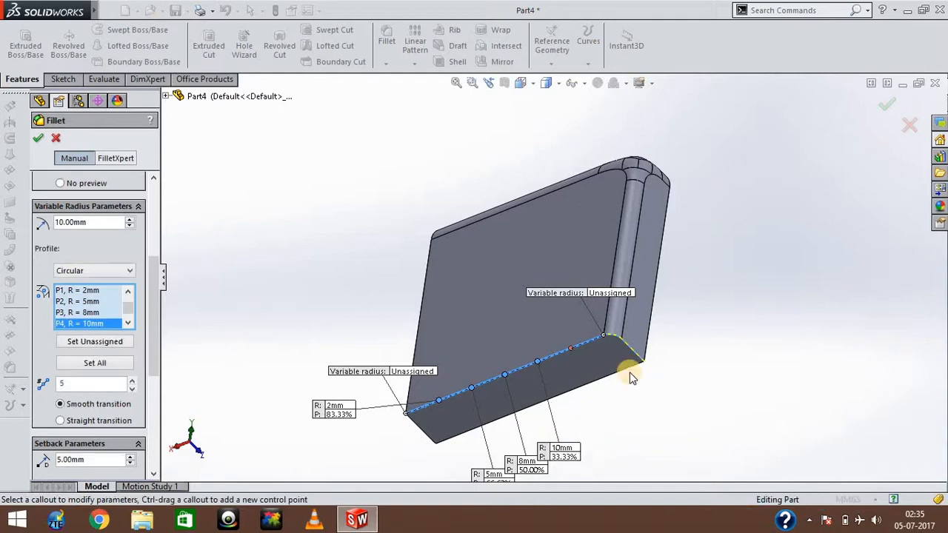
{"action": "left_click", "coordinate": [573, 348]}
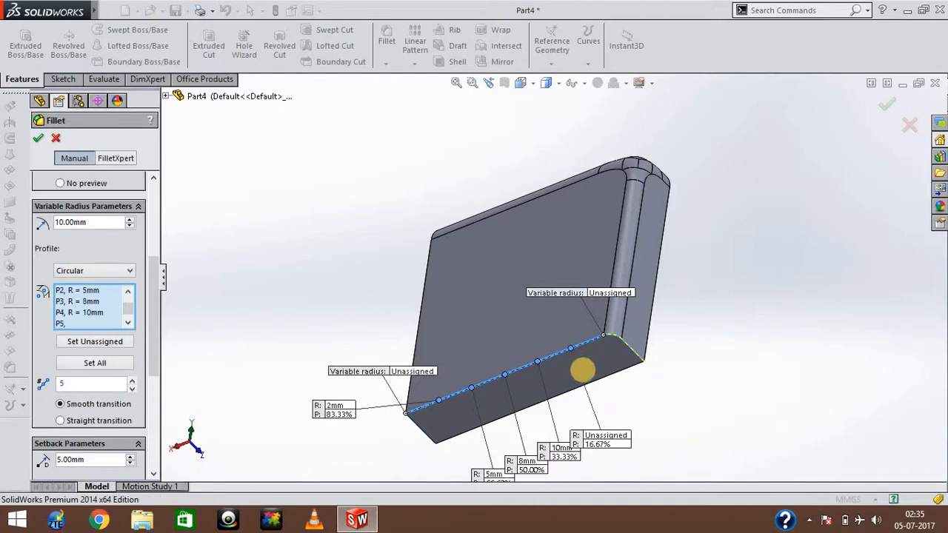
{"action": "left_click", "coordinate": [606, 437]}
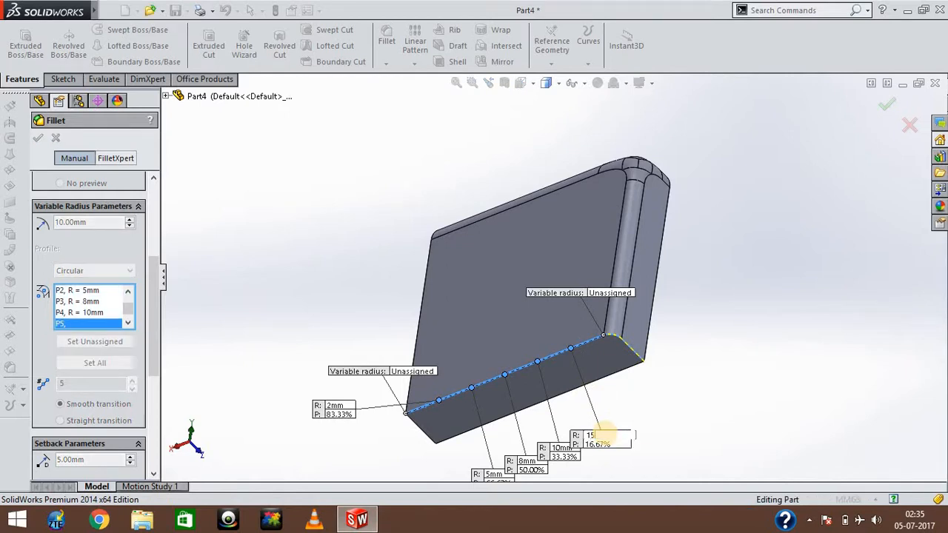
{"action": "type", "text": "15"}
{"action": "key", "text": "Return"}
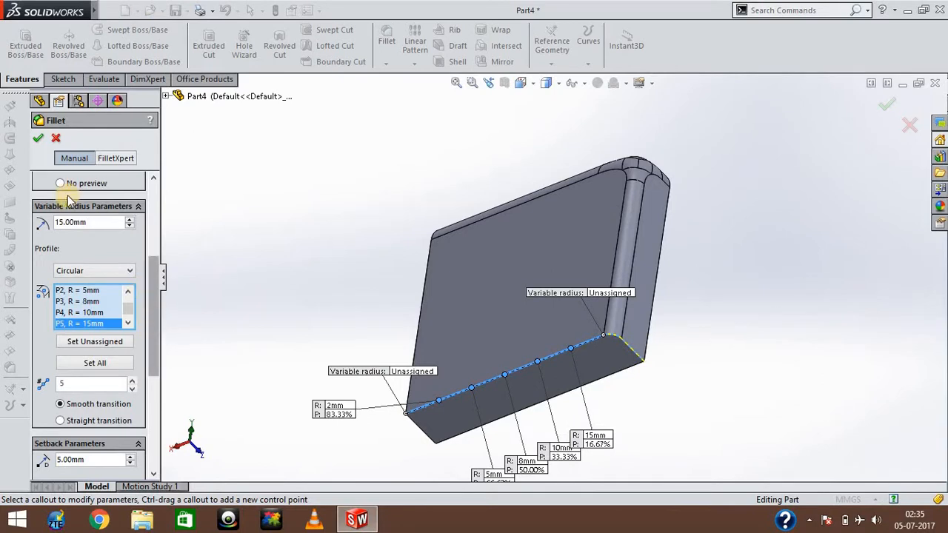
{"action": "left_click", "coordinate": [38, 138]}
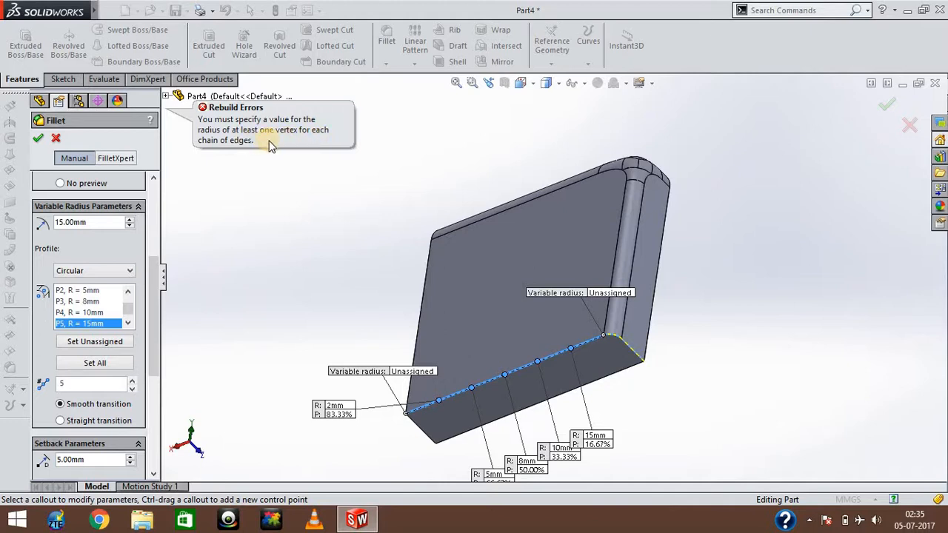
Set the variable radius at both end vertices of the edge to 2 mm and apply the variable-size fillet.
{"action": "left_click", "coordinate": [414, 371]}
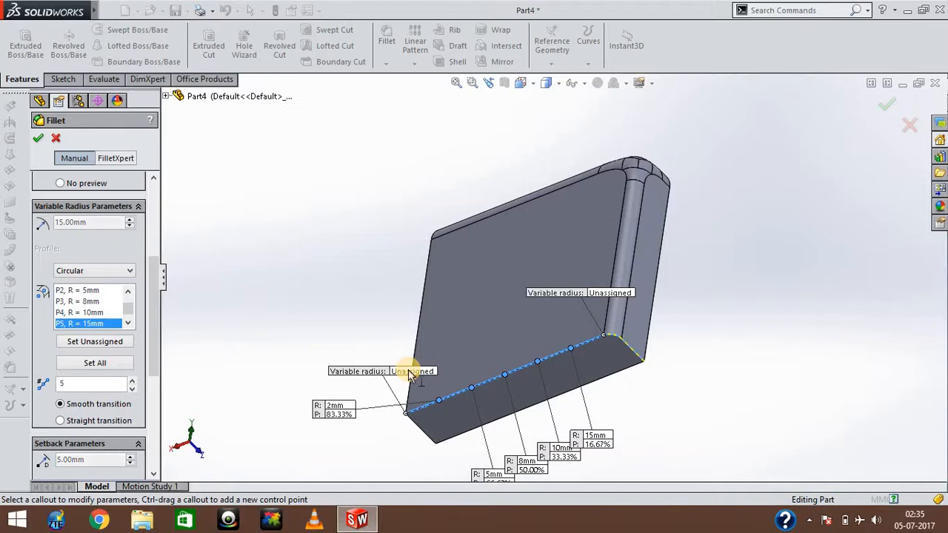
{"action": "type", "text": "2"}
{"action": "key", "text": "Return"}
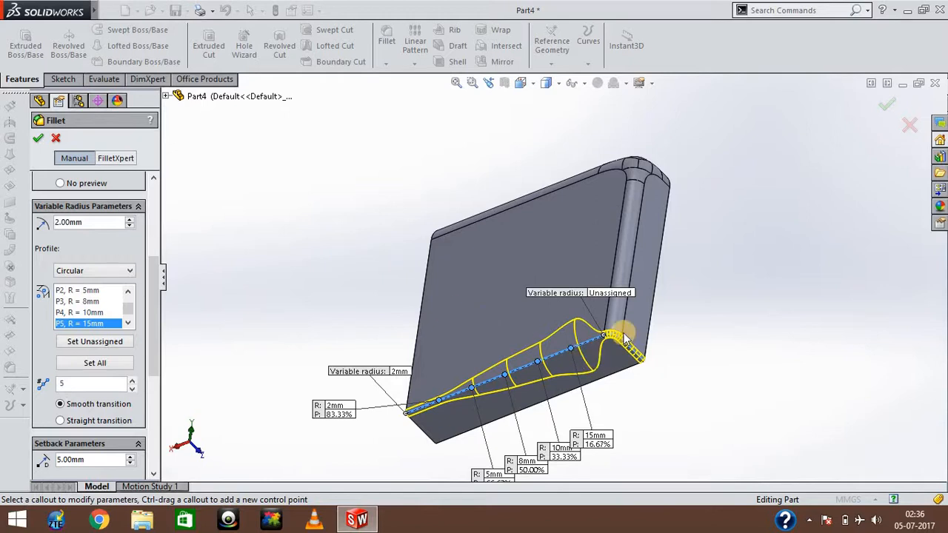
{"action": "left_click", "coordinate": [612, 293]}
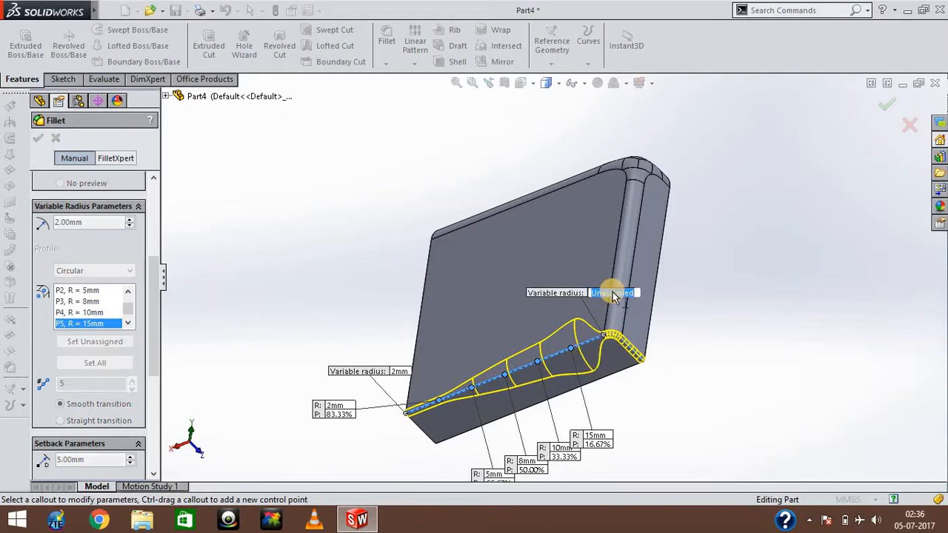
{"action": "type", "text": "2"}
{"action": "key", "text": "Return"}
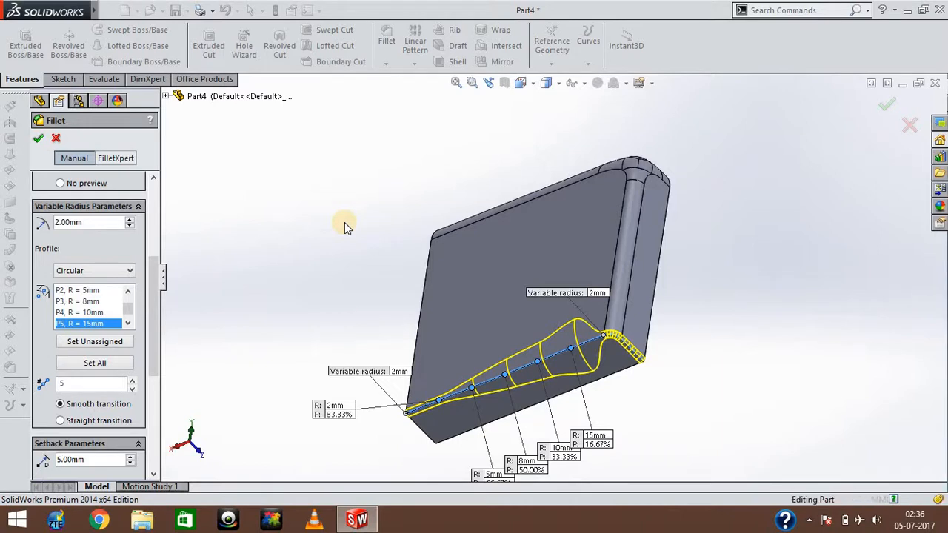
{"action": "key", "text": "Return"}
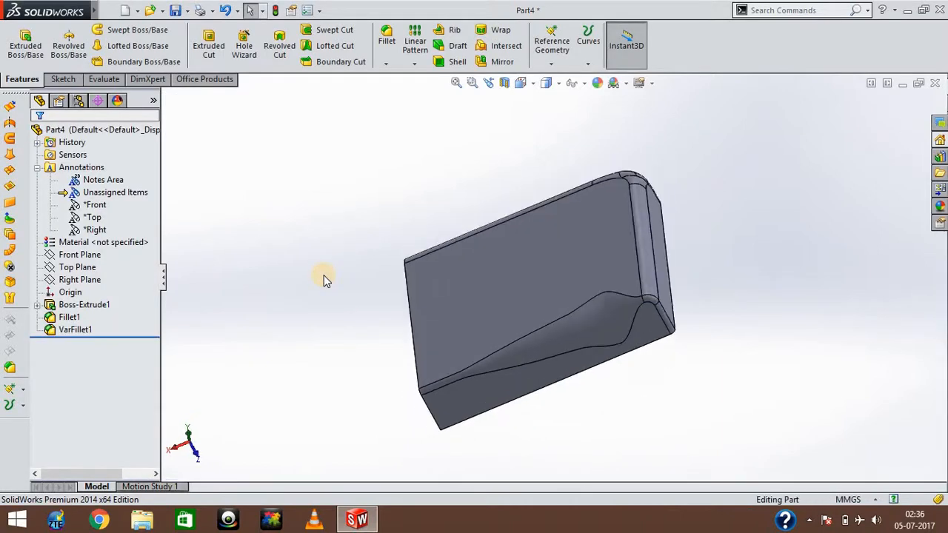
Start a Face fillet and select the block's narrow side face without fillets as face set 1.
{"action": "key", "text": "Up"}
{"action": "key", "text": "Down"}
{"action": "key", "text": "Down"}
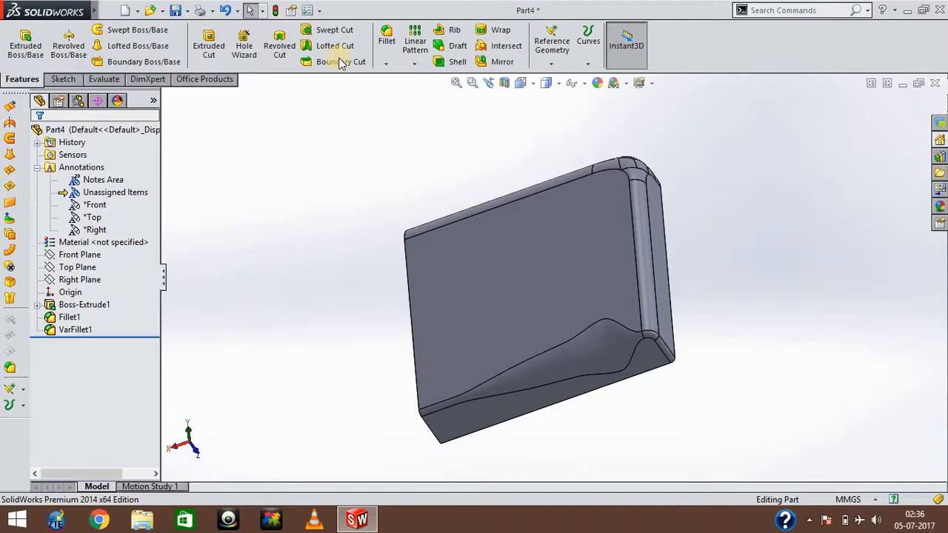
{"action": "left_click", "coordinate": [386, 38]}
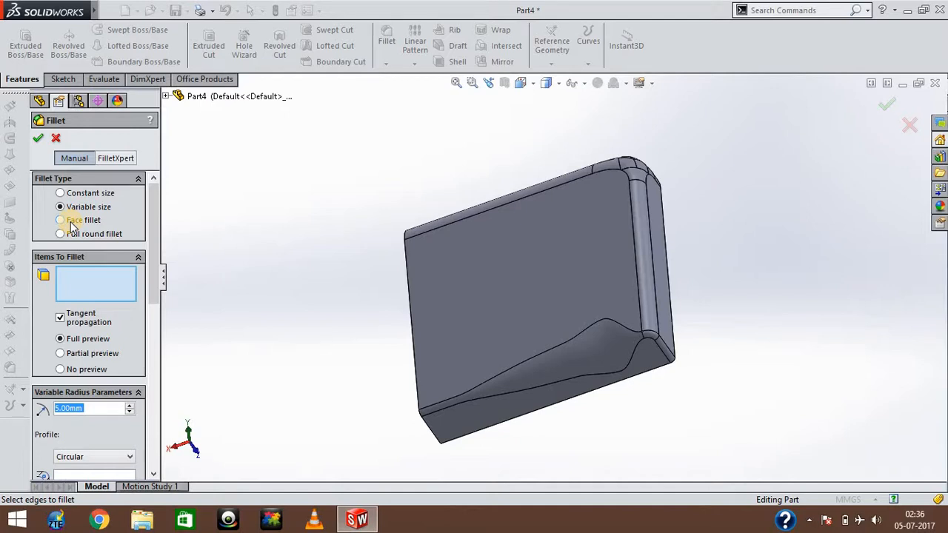
{"action": "left_click", "coordinate": [62, 220]}
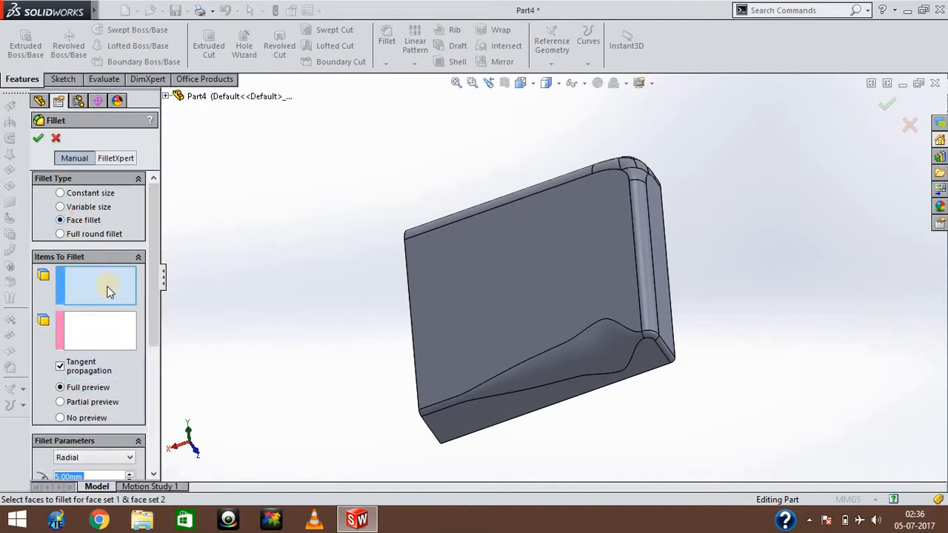
{"action": "left_click", "coordinate": [107, 286]}
{"action": "key", "text": "Up"}
{"action": "key", "text": "Up"}
{"action": "key", "text": "Up"}
{"action": "key", "text": "Up"}
{"action": "key", "text": "Up"}
{"action": "key", "text": "Up"}
{"action": "key", "text": "Up"}
{"action": "key", "text": "Up"}
{"action": "key", "text": "Up"}
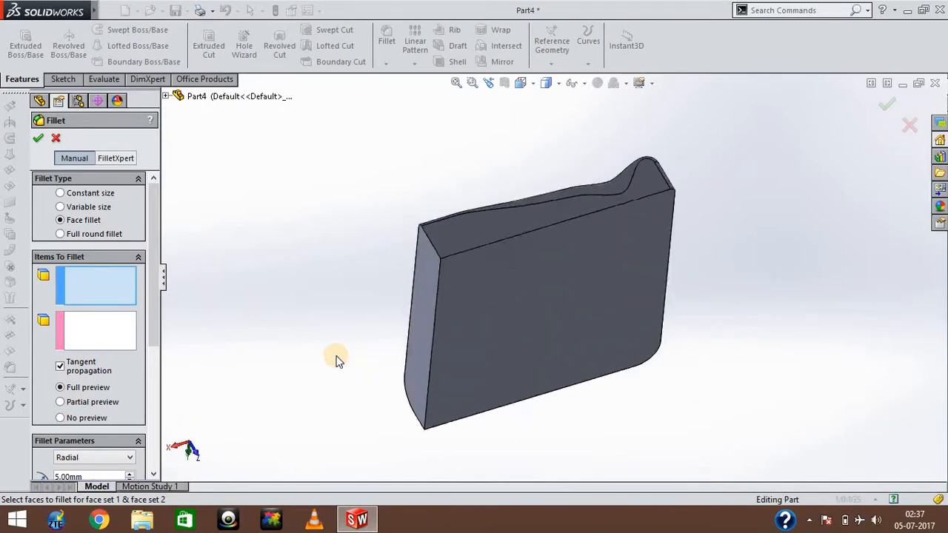
{"action": "left_click", "coordinate": [420, 324]}
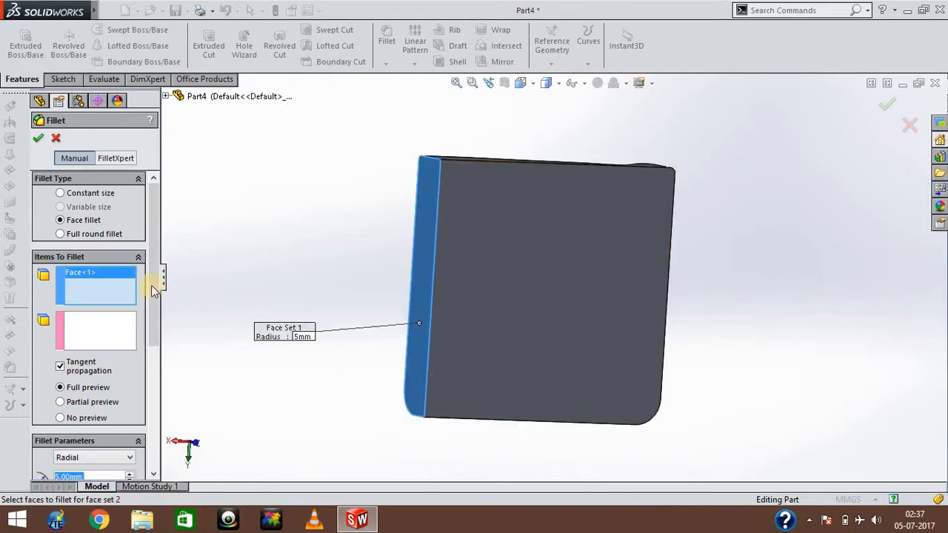
Assign the adjacent large unfilleted face to face set 2 and apply the face fillet with a 5 mm radius.
{"action": "left_click", "coordinate": [115, 345]}
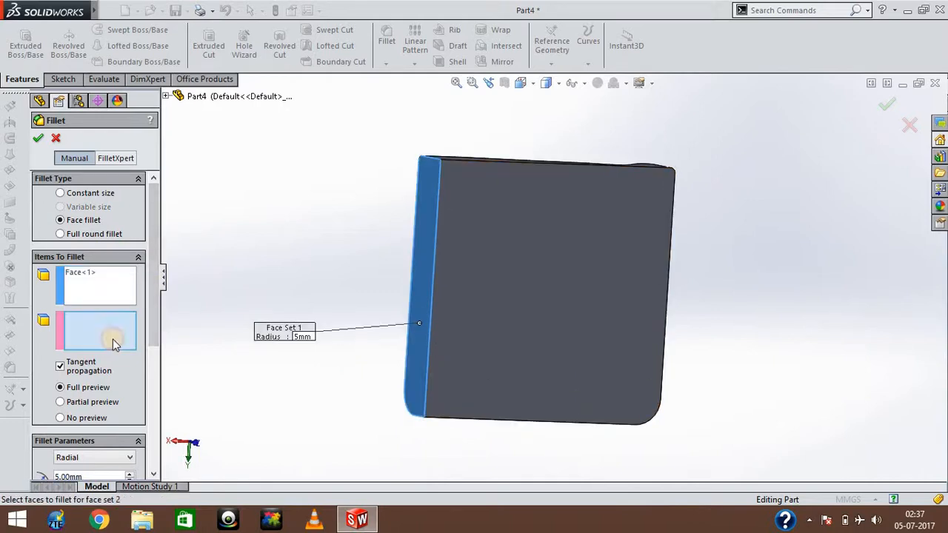
{"action": "left_click", "coordinate": [512, 297]}
{"action": "left_click", "coordinate": [301, 247]}
{"action": "key", "text": "Right"}
{"action": "key", "text": "Right"}
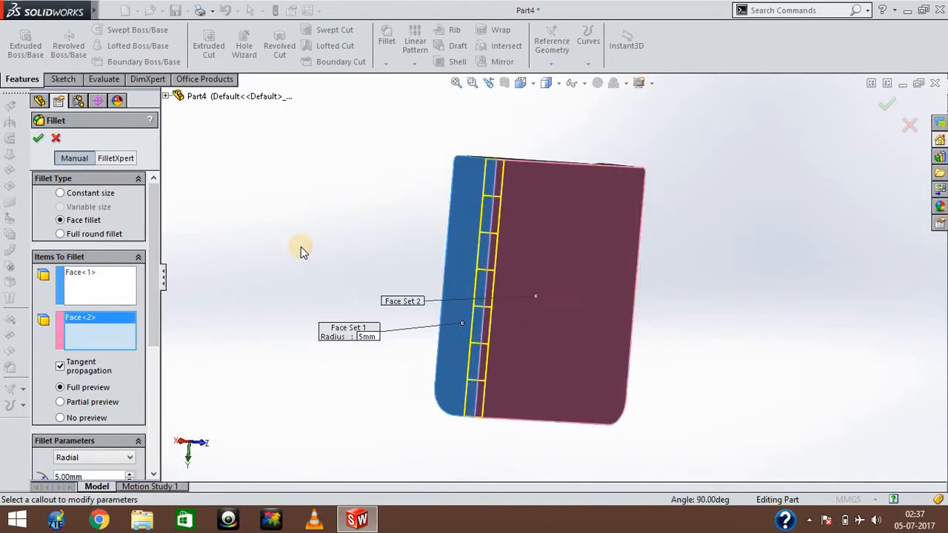
{"action": "key", "text": "Left"}
{"action": "key", "text": "Down"}
{"action": "key", "text": "Down"}
{"action": "key", "text": "Down"}
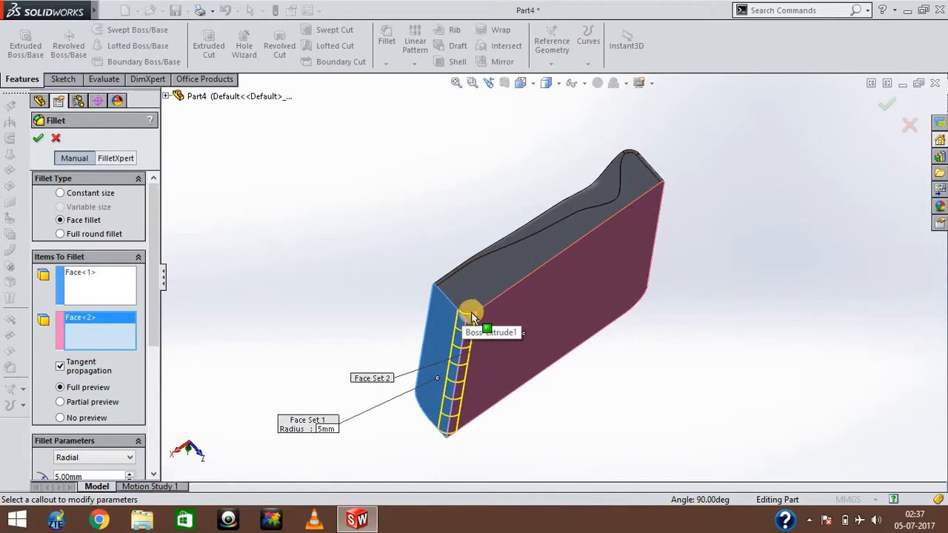
{"action": "left_click", "coordinate": [37, 138]}
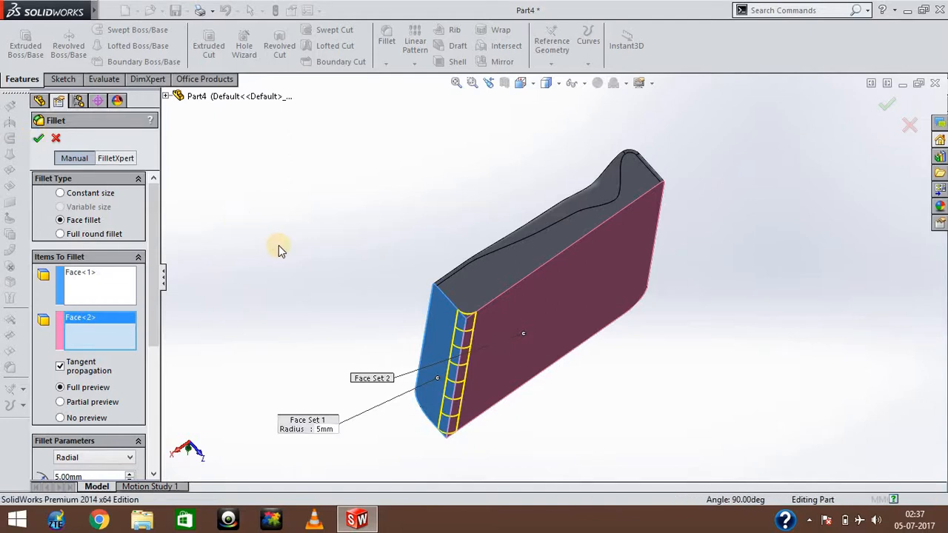
Examine the new face fillet between the narrow side face and the large face from several angles.
{"action": "left_click", "coordinate": [278, 245]}
{"action": "key", "text": "Up"}
{"action": "key", "text": "Up"}
{"action": "key", "text": "Up"}
{"action": "key", "text": "Up"}
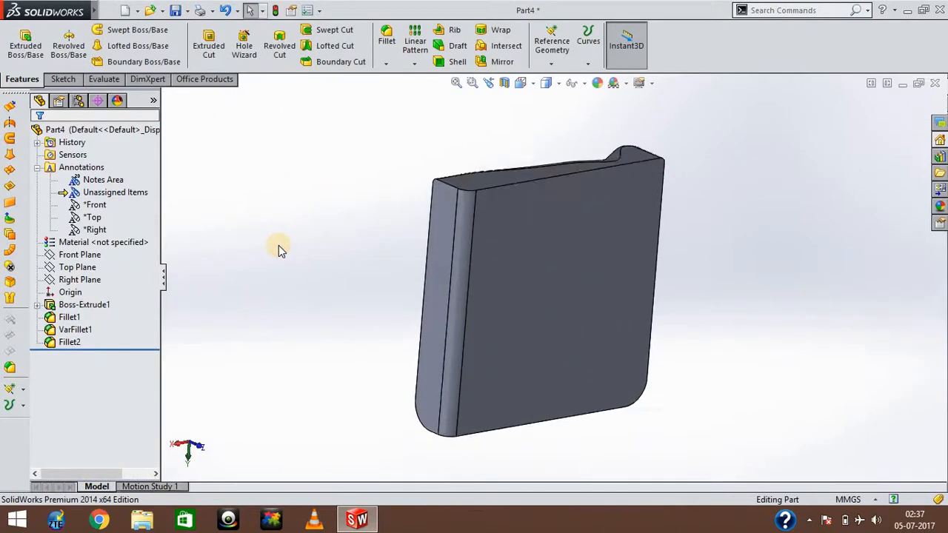
{"action": "key", "text": "Left"}
{"action": "key", "text": "Left"}
{"action": "key", "text": "Left"}
{"action": "key", "text": "Down"}
{"action": "key", "text": "Down"}
{"action": "key", "text": "Down"}
{"action": "key", "text": "Down"}
{"action": "key", "text": "Down"}
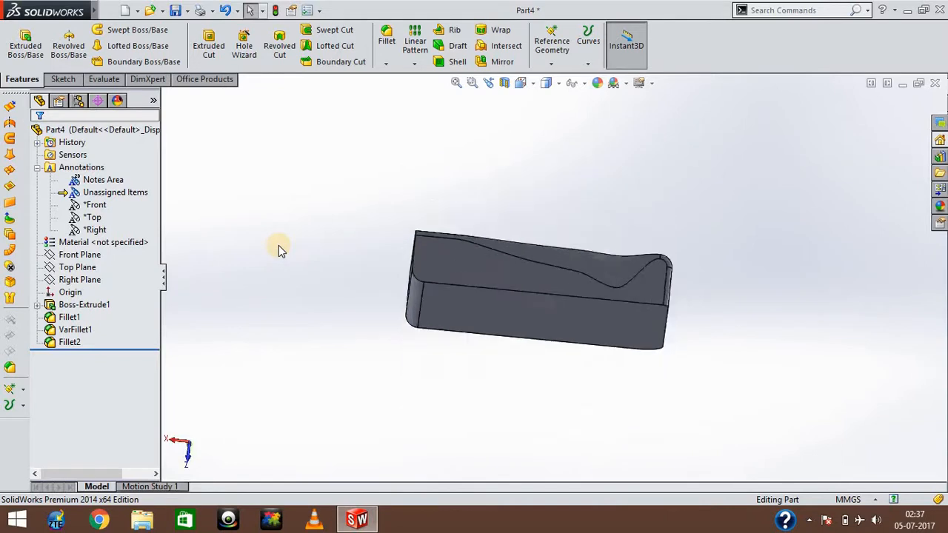
{"action": "key", "text": "Right"}
{"action": "key", "text": "Right"}
{"action": "key", "text": "Right"}
{"action": "key", "text": "Right"}
{"action": "key", "text": "Right"}
{"action": "key", "text": "Up"}
{"action": "key", "text": "Up"}
{"action": "key", "text": "Up"}
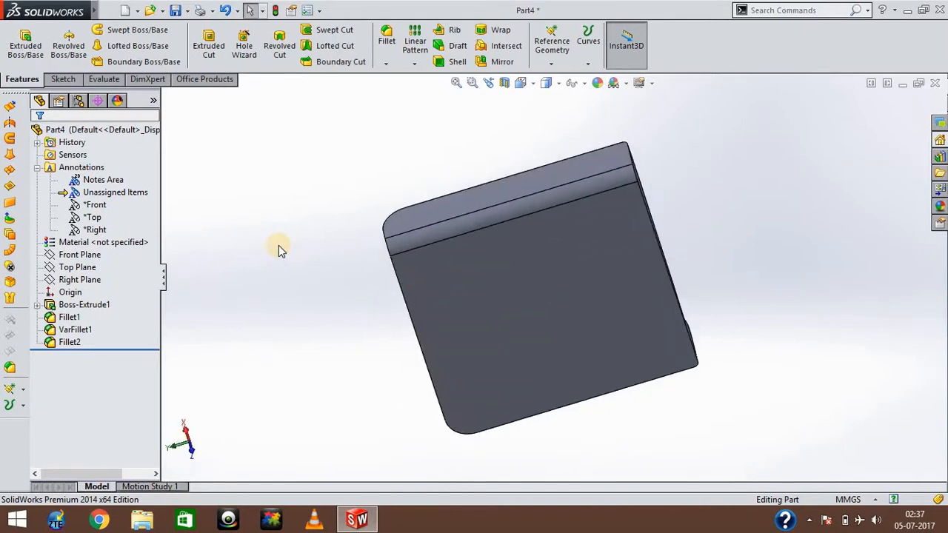
{"action": "key", "text": "Down"}
{"action": "key", "text": "Down"}
{"action": "key", "text": "Down"}
{"action": "key", "text": "Down"}
{"action": "key", "text": "Up"}
{"action": "key", "text": "Up"}
{"action": "key", "text": "Down"}
{"action": "key", "text": "Down"}
{"action": "key", "text": "Down"}
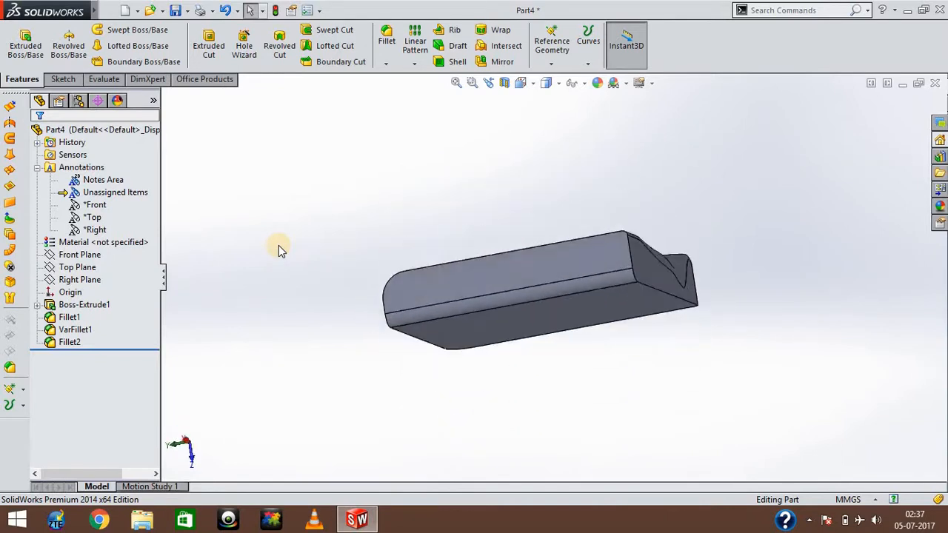
Inspect the block's filleted edges from its side faces and from the large unfilleted face.
{"action": "key", "text": "Left"}
{"action": "key", "text": "Left"}
{"action": "key", "text": "Left"}
{"action": "key", "text": "Left"}
{"action": "key", "text": "Left"}
{"action": "key", "text": "Right"}
{"action": "key", "text": "Right"}
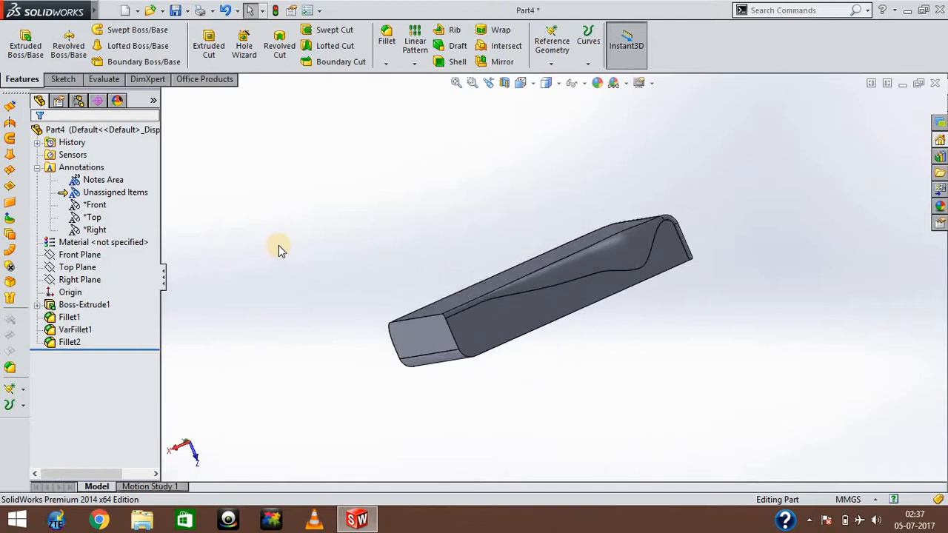
{"action": "key", "text": "Up"}
{"action": "key", "text": "Up"}
{"action": "key", "text": "Up"}
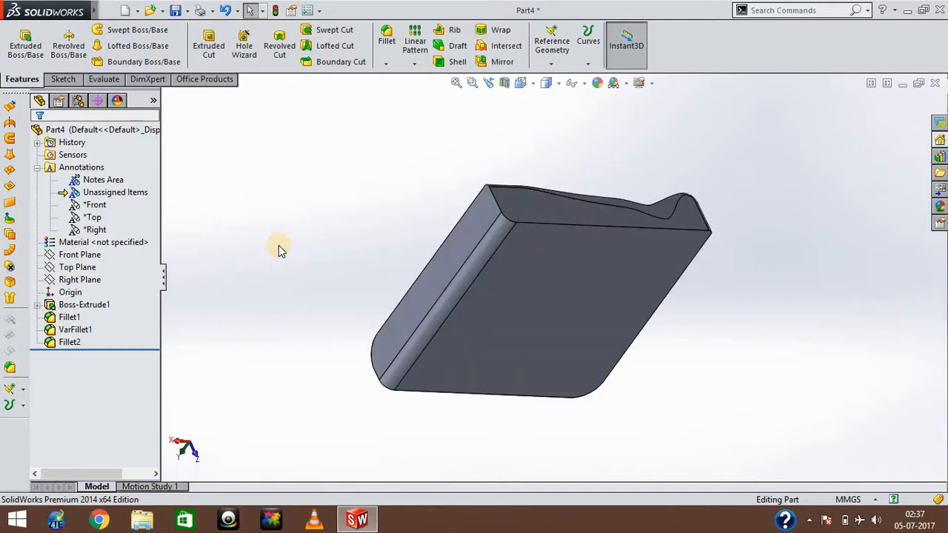
Start a full round fillet and select the narrow side face bordering the variable-size fillet as side face set 1.
{"action": "left_click", "coordinate": [387, 41]}
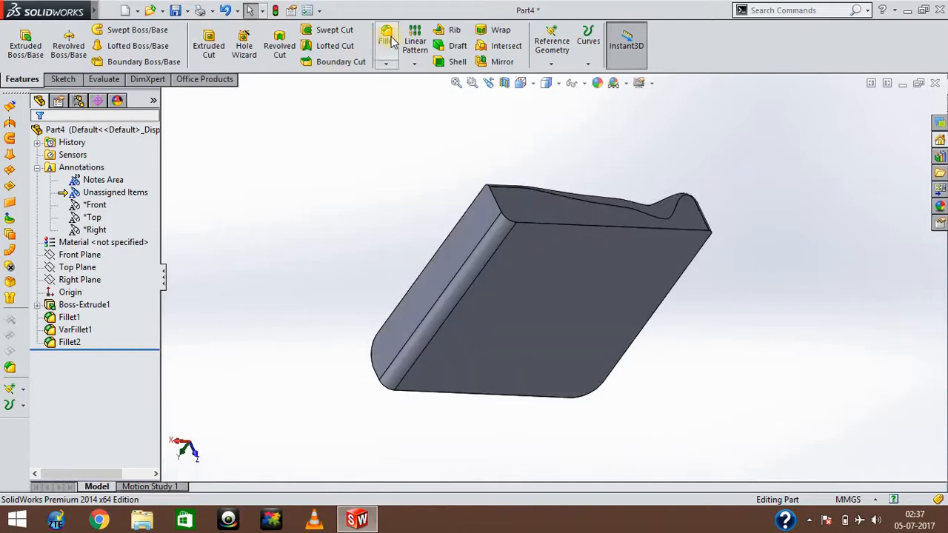
{"action": "left_click", "coordinate": [83, 220]}
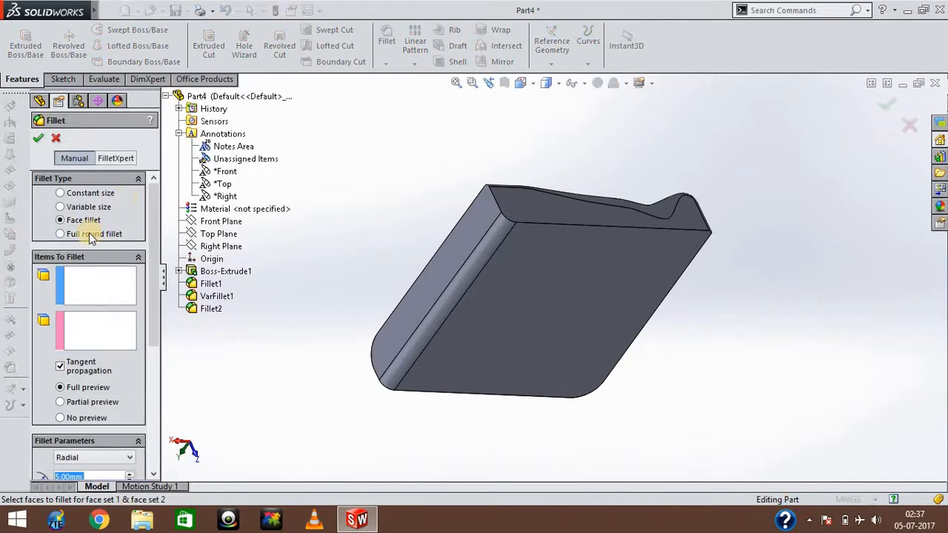
{"action": "left_click", "coordinate": [90, 234]}
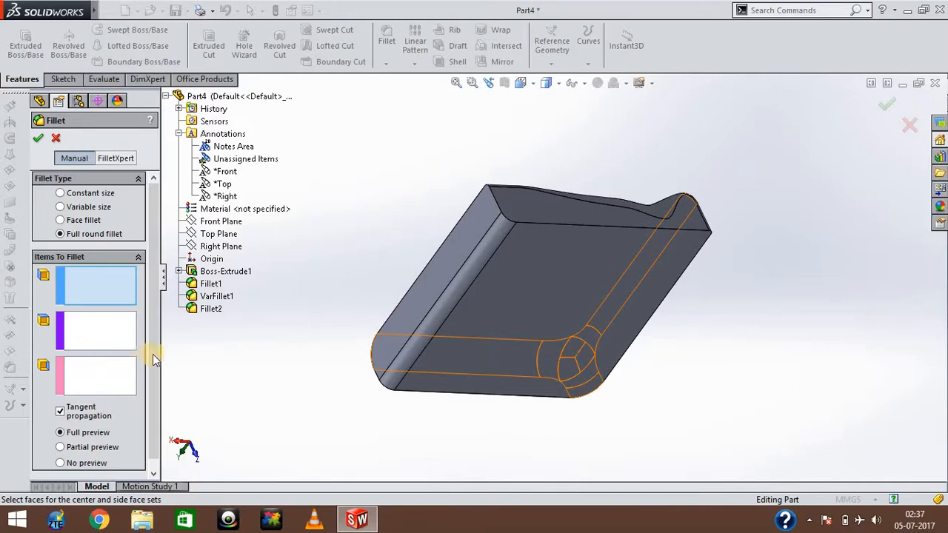
{"action": "left_click_drag", "start_coordinate": [149, 398], "coordinate": [132, 353]}
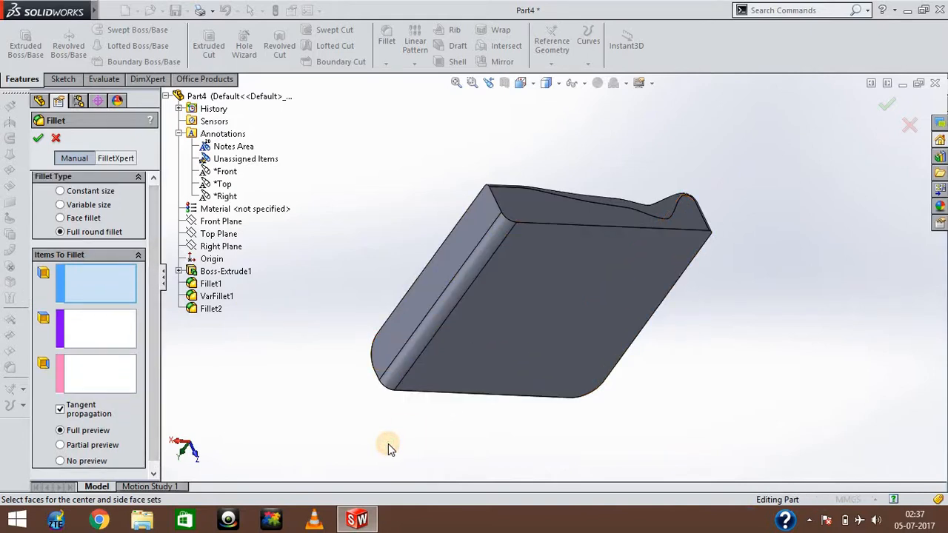
{"action": "key", "text": "Up"}
{"action": "key", "text": "Up"}
{"action": "key", "text": "Left"}
{"action": "key", "text": "Left"}
{"action": "key", "text": "Left"}
{"action": "key", "text": "Down"}
{"action": "key", "text": "Down"}
{"action": "key", "text": "Up"}
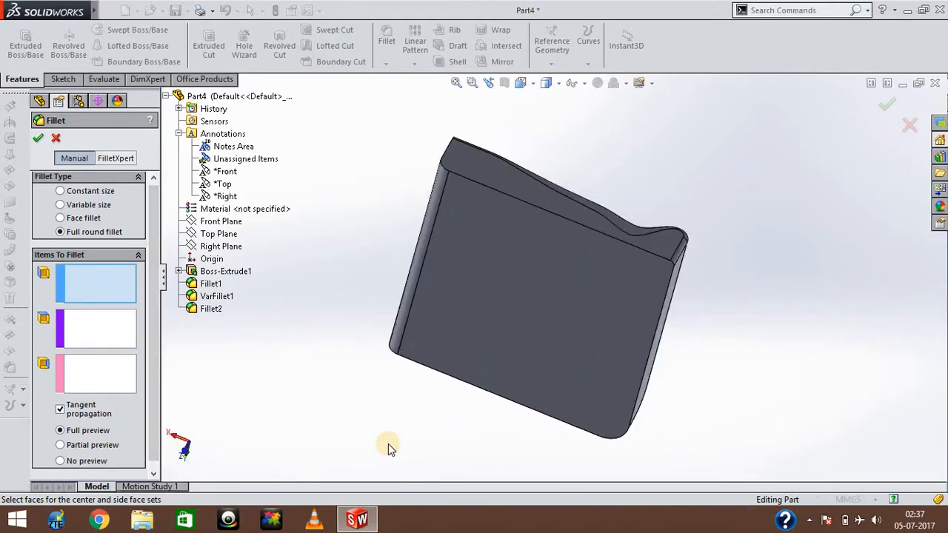
{"action": "key", "text": "Down"}
{"action": "key", "text": "Down"}
{"action": "key", "text": "Left"}
{"action": "key", "text": "Left"}
{"action": "key", "text": "Down"}
{"action": "key", "text": "Down"}
{"action": "key", "text": "Down"}
{"action": "key", "text": "Down"}
{"action": "key", "text": "Down"}
{"action": "key", "text": "Down"}
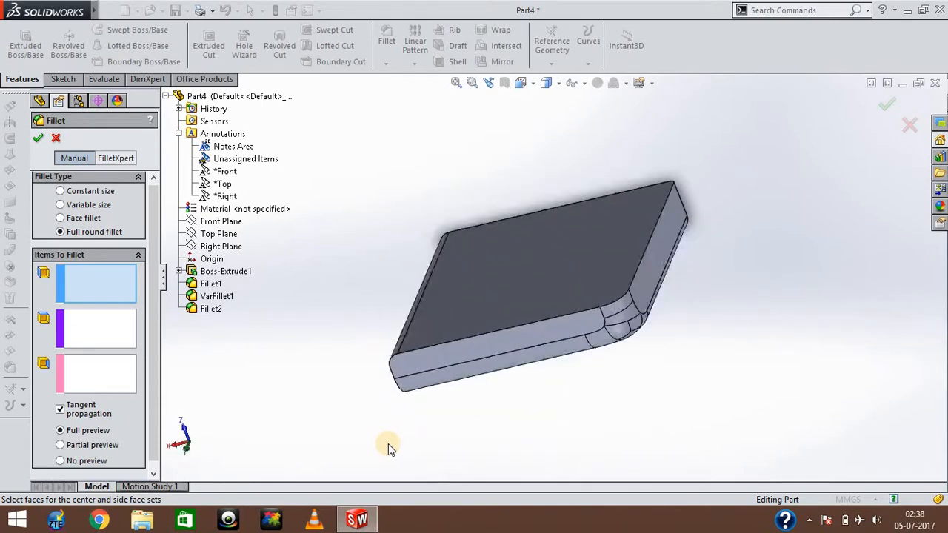
{"action": "key", "text": "Right"}
{"action": "key", "text": "Right"}
{"action": "key", "text": "Down"}
{"action": "key", "text": "Down"}
{"action": "key", "text": "Down"}
{"action": "key", "text": "Down"}
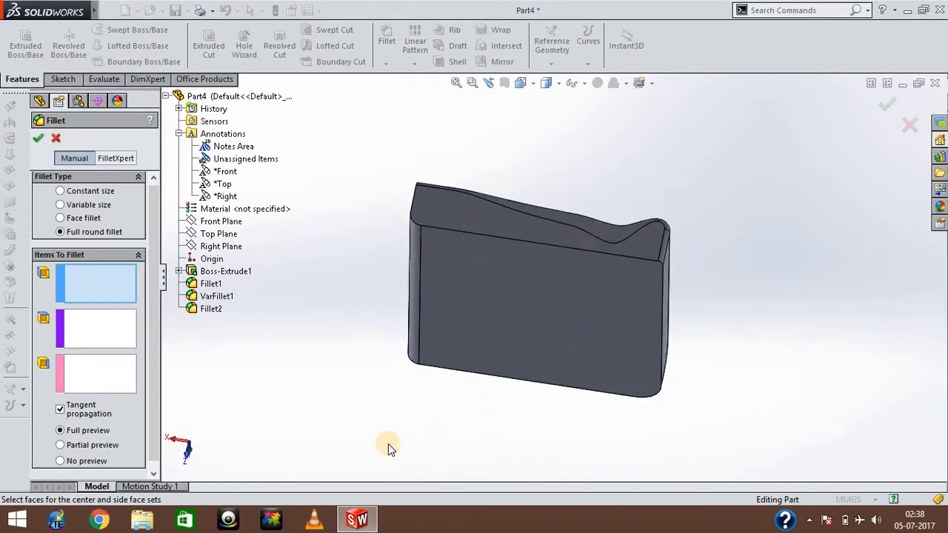
{"action": "left_click", "coordinate": [452, 212]}
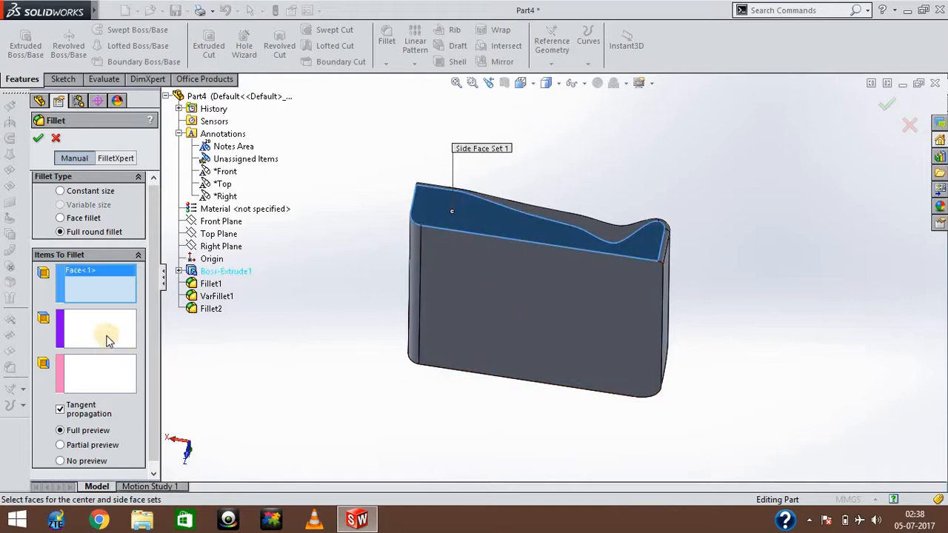
Assign the adjacent large flat face as the center face set and the opposite narrow side face as side face set 2.
{"action": "left_click", "coordinate": [99, 334]}
{"action": "left_click", "coordinate": [495, 284]}
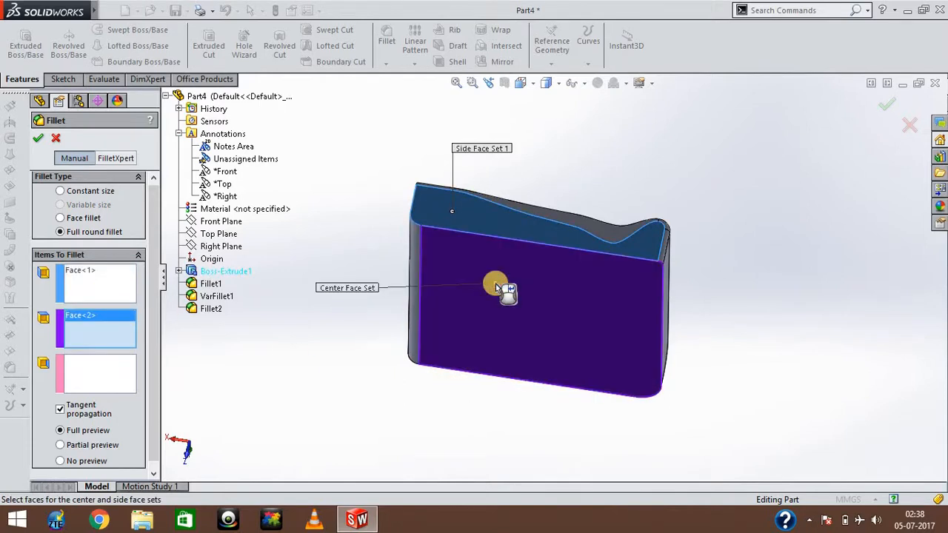
{"action": "middle_click_drag", "start_coordinate": [495, 284], "coordinate": [495, 283]}
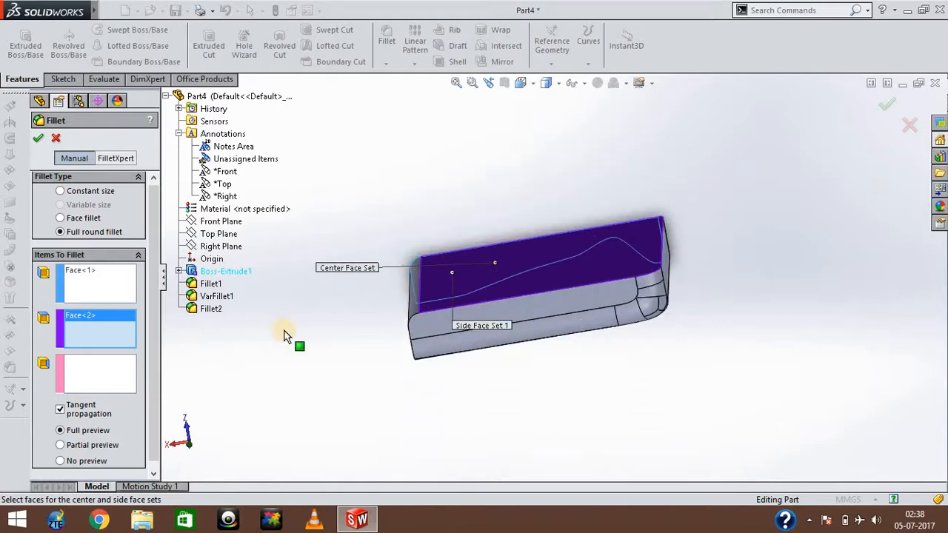
{"action": "left_click", "coordinate": [102, 380]}
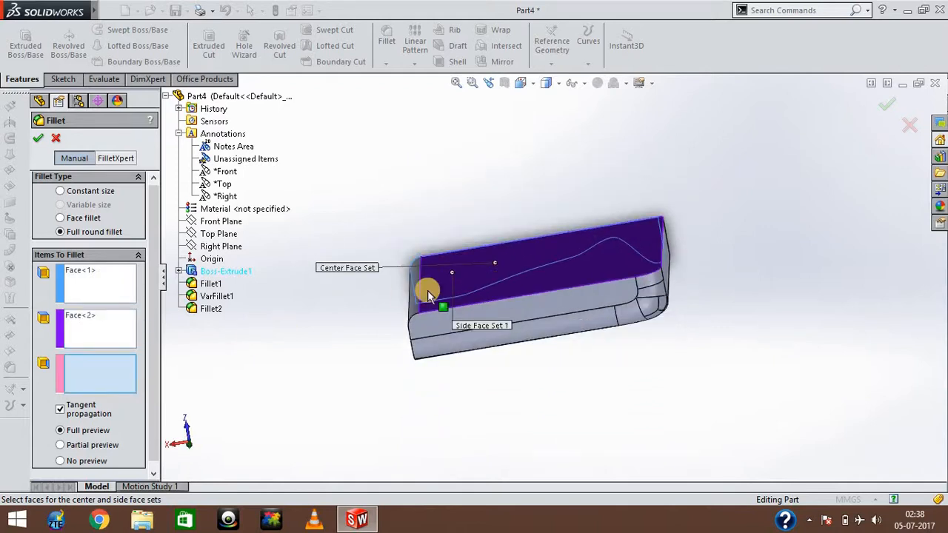
{"action": "left_click", "coordinate": [483, 314]}
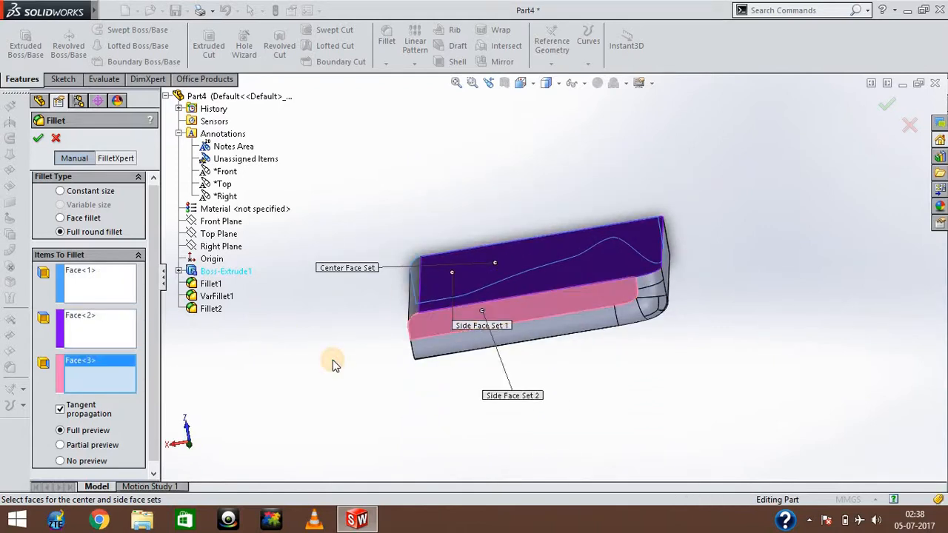
Try to apply the full round fillet across the three selected face sets.
{"action": "key", "text": "Down"}
{"action": "key", "text": "Down"}
{"action": "key", "text": "Down"}
{"action": "key", "text": "Down"}
{"action": "key", "text": "Down"}
{"action": "key", "text": "Down"}
{"action": "key", "text": "Down"}
{"action": "key", "text": "Down"}
{"action": "key", "text": "Down"}
{"action": "key", "text": "Down"}
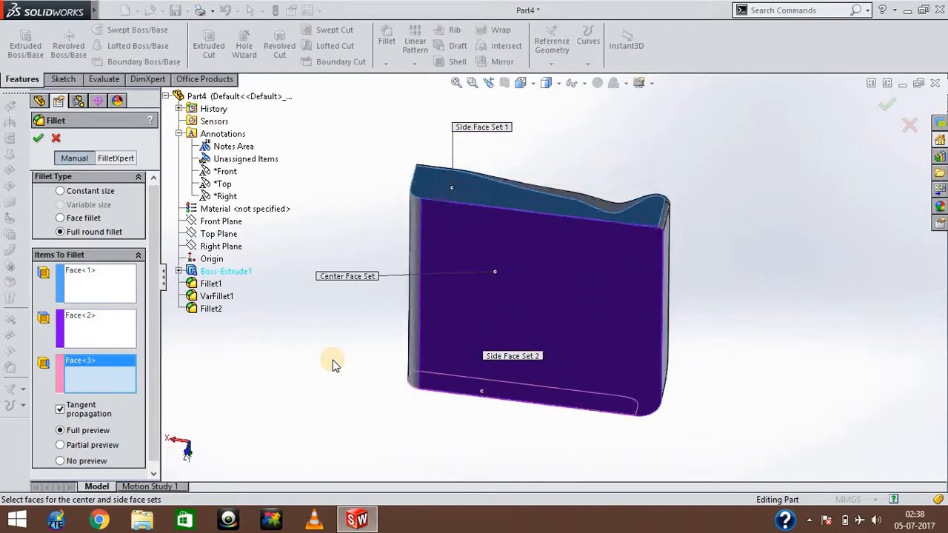
{"action": "key", "text": "Up"}
{"action": "key", "text": "Up"}
{"action": "key", "text": "Up"}
{"action": "key", "text": "Up"}
{"action": "key", "text": "Up"}
{"action": "key", "text": "Up"}
{"action": "key", "text": "Up"}
{"action": "key", "text": "Up"}
{"action": "key", "text": "Up"}
{"action": "key", "text": "Up"}
{"action": "key", "text": "Up"}
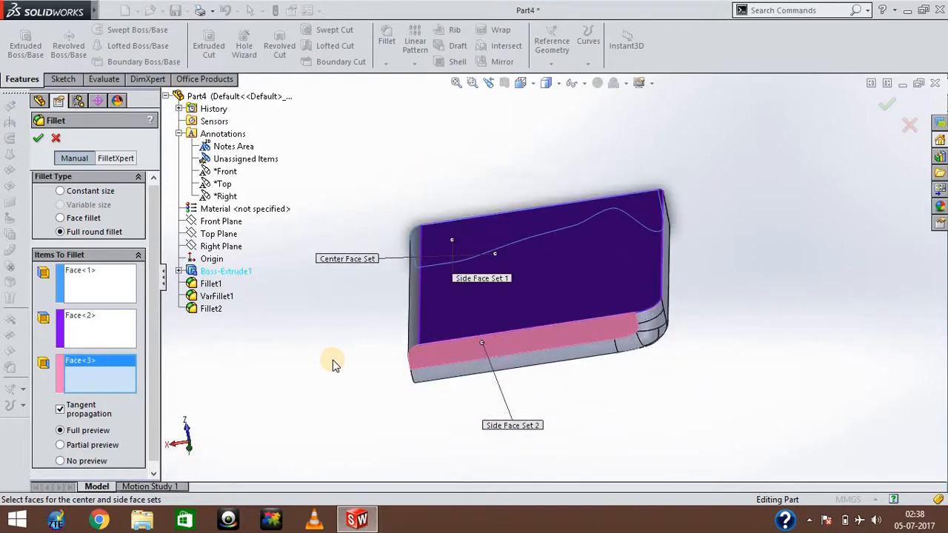
{"action": "key", "text": "Right"}
{"action": "key", "text": "Right"}
{"action": "key", "text": "Right"}
{"action": "key", "text": "Right"}
{"action": "key", "text": "Right"}
{"action": "key", "text": "Right"}
{"action": "key", "text": "Right"}
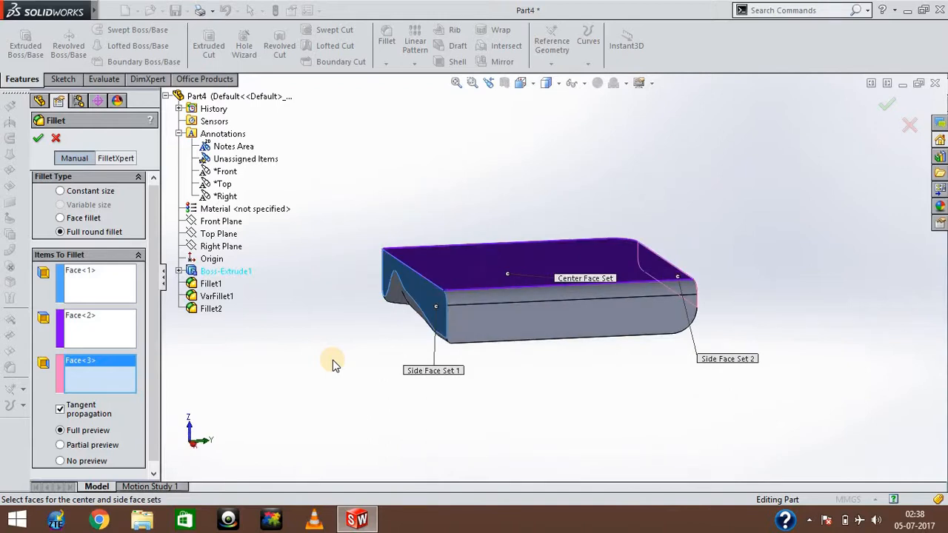
{"action": "key", "text": "Down"}
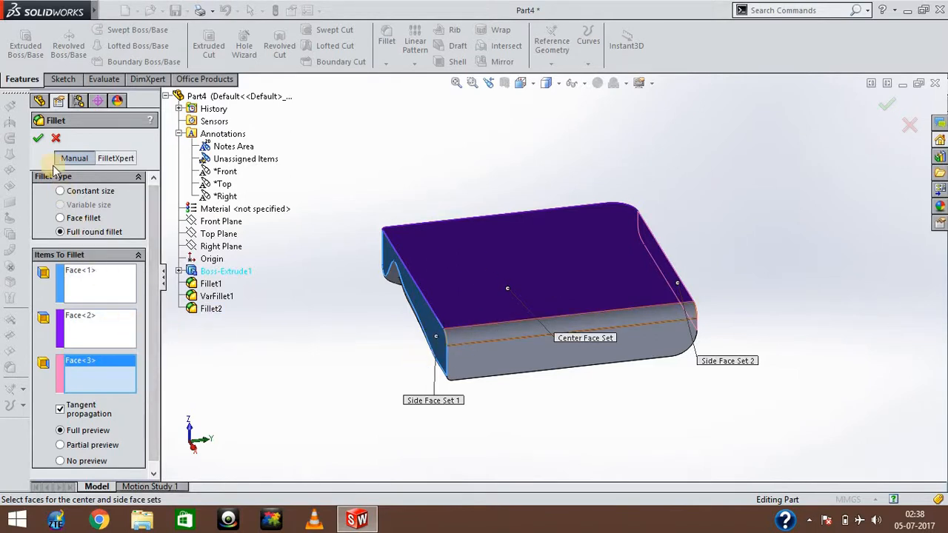
{"action": "left_click", "coordinate": [39, 139]}
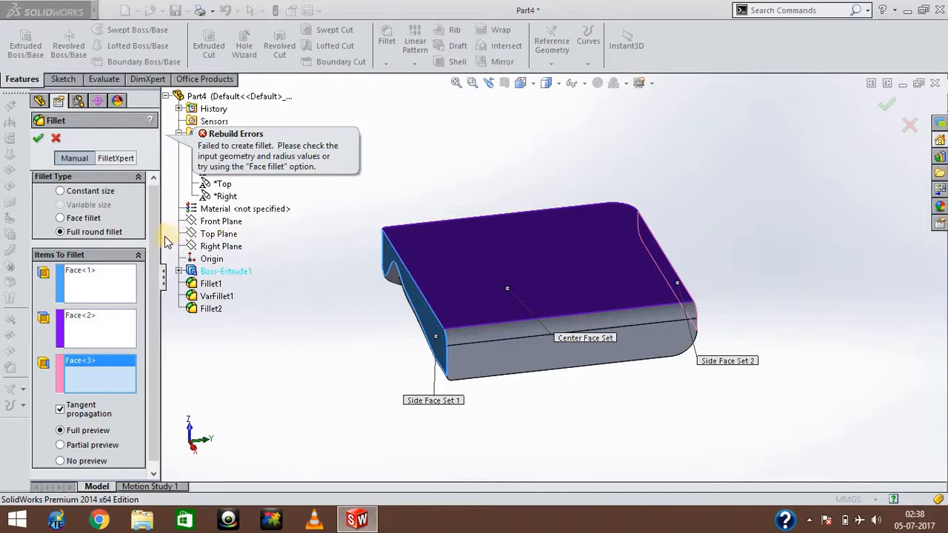
Move the Center Face Set callout clear of the block and review the full round fillet options.
{"action": "scroll", "coordinate": [158, 289], "scroll_direction": "down", "scroll_amount": 1}
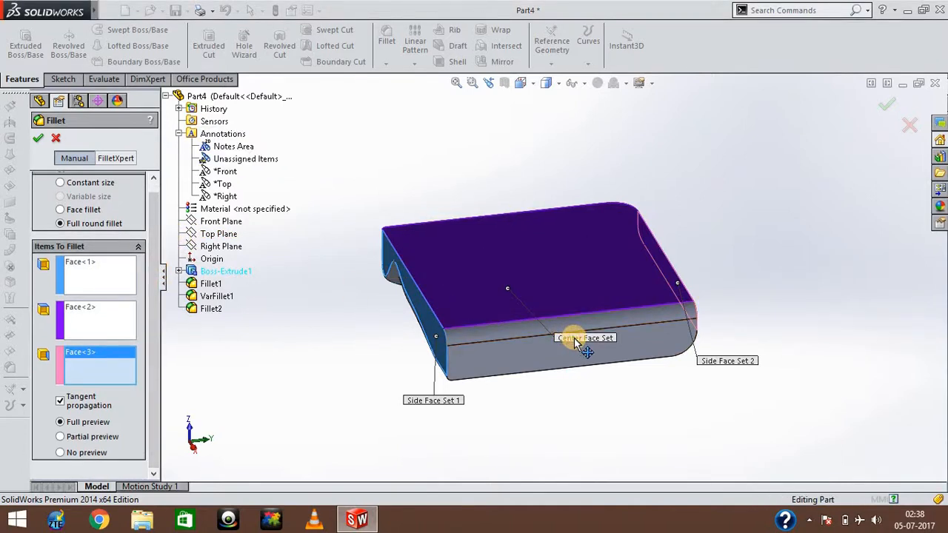
{"action": "left_click_drag", "start_coordinate": [571, 337], "coordinate": [642, 314]}
{"action": "left_click_drag", "start_coordinate": [589, 211], "coordinate": [572, 166]}
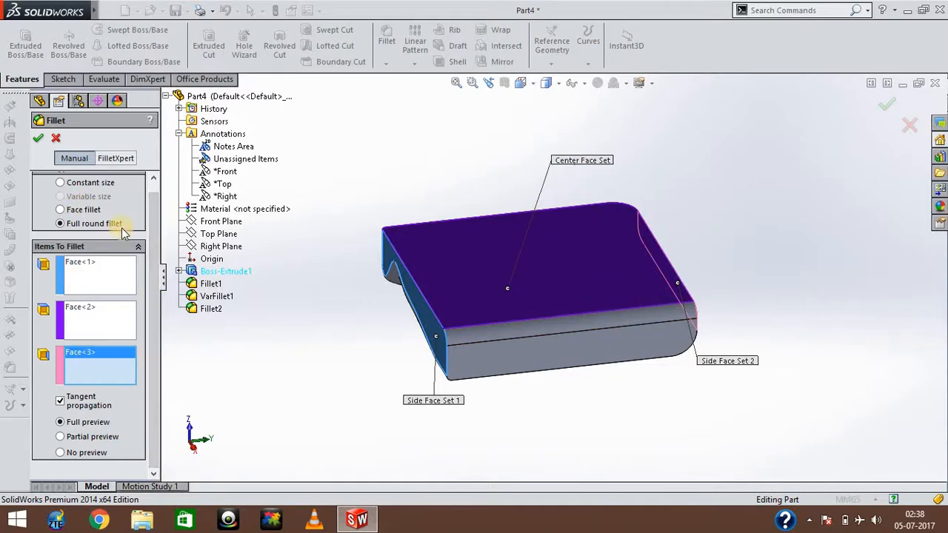
{"action": "left_click", "coordinate": [149, 226]}
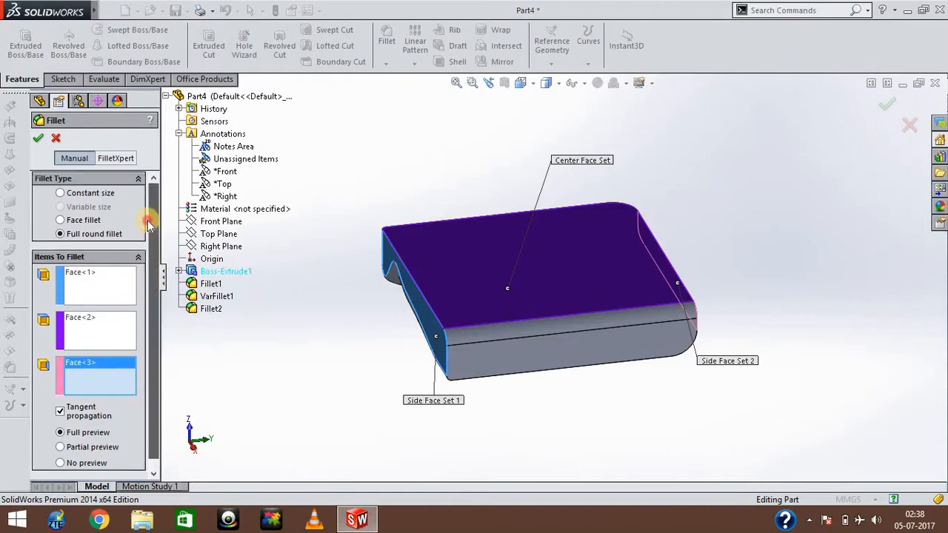
{"action": "left_click_drag", "start_coordinate": [148, 223], "coordinate": [154, 325]}
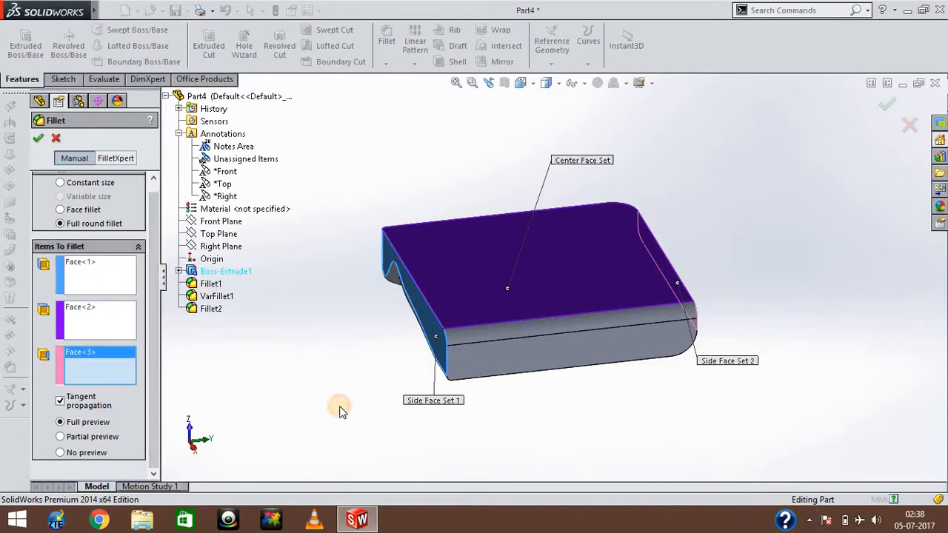
Check the side and center face selections, and retry applying the full round fillet with the same faces.
{"action": "key", "text": "Right"}
{"action": "key", "text": "Right"}
{"action": "key", "text": "Right"}
{"action": "key", "text": "Right"}
{"action": "key", "text": "Down"}
{"action": "key", "text": "Down"}
{"action": "key", "text": "Down"}
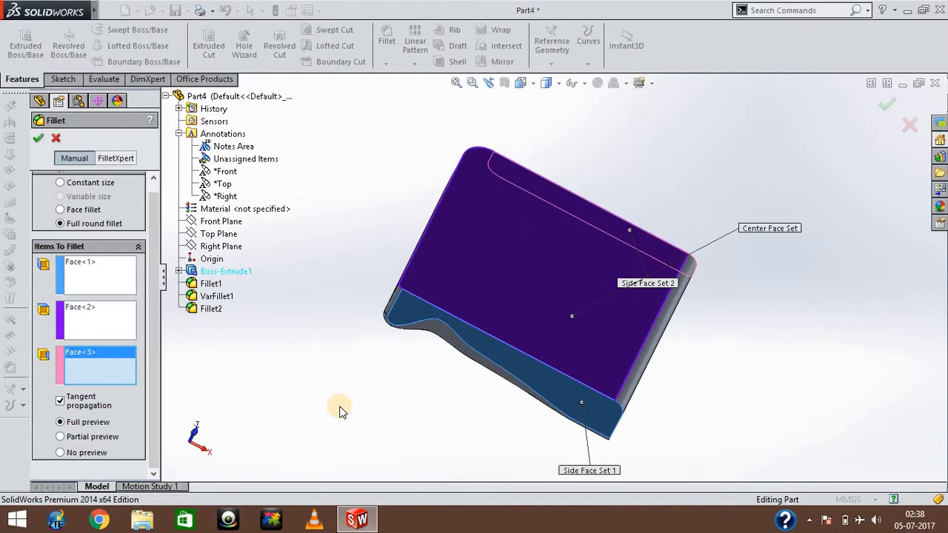
{"action": "key", "text": "Left"}
{"action": "key", "text": "Left"}
{"action": "key", "text": "Left"}
{"action": "key", "text": "Left"}
{"action": "key", "text": "Left"}
{"action": "key", "text": "Left"}
{"action": "key", "text": "Left"}
{"action": "key", "text": "Left"}
{"action": "key", "text": "Left"}
{"action": "key", "text": "Left"}
{"action": "key", "text": "Left"}
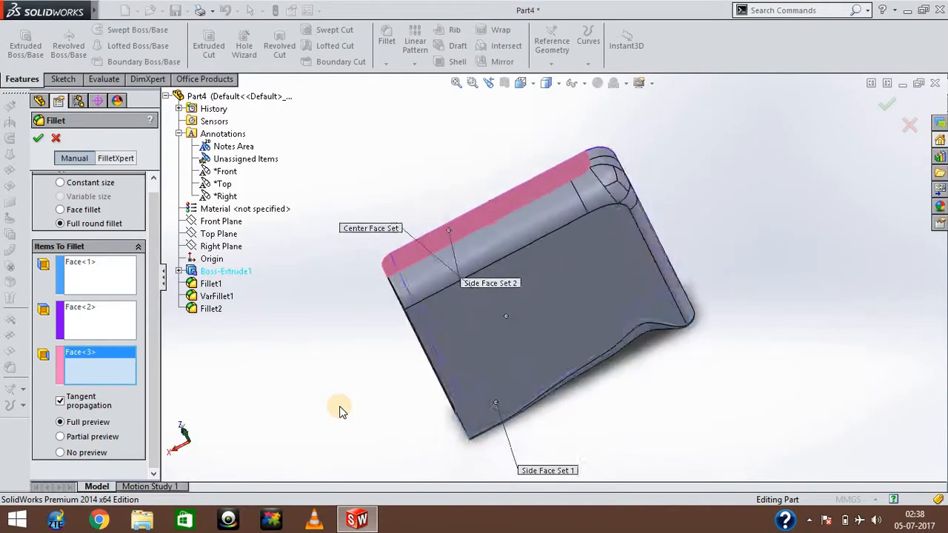
{"action": "key", "text": "Down"}
{"action": "key", "text": "Down"}
{"action": "key", "text": "Down"}
{"action": "key", "text": "Down"}
{"action": "key", "text": "Down"}
{"action": "key", "text": "Down"}
{"action": "key", "text": "Down"}
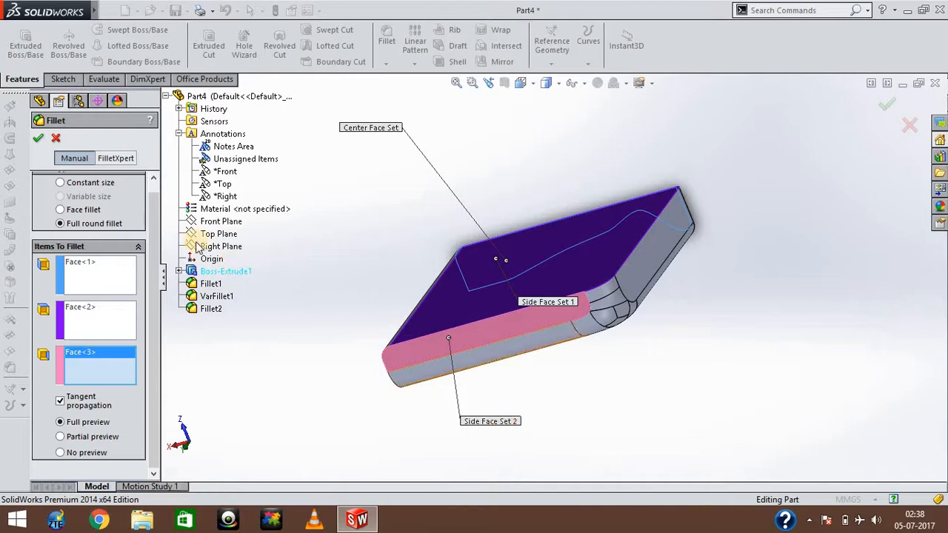
{"action": "left_click", "coordinate": [38, 139]}
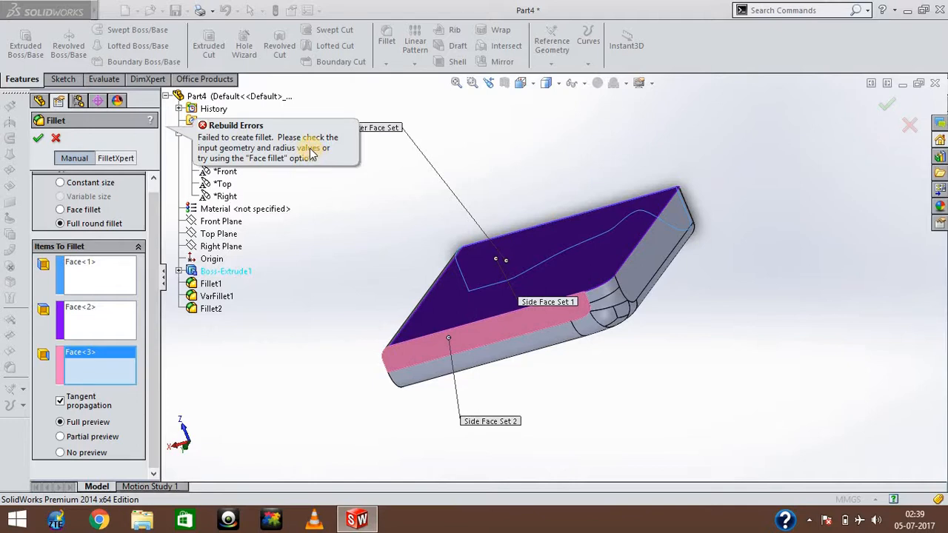
Examine the selected face sets around the variable-size fillet and cancel the full round fillet.
{"action": "left_click", "coordinate": [322, 275]}
{"action": "key", "text": "Right"}
{"action": "key", "text": "Right"}
{"action": "key", "text": "Right"}
{"action": "key", "text": "Right"}
{"action": "key", "text": "Right"}
{"action": "key", "text": "Right"}
{"action": "key", "text": "Right"}
{"action": "key", "text": "Right"}
{"action": "key", "text": "Right"}
{"action": "key", "text": "Right"}
{"action": "key", "text": "Right"}
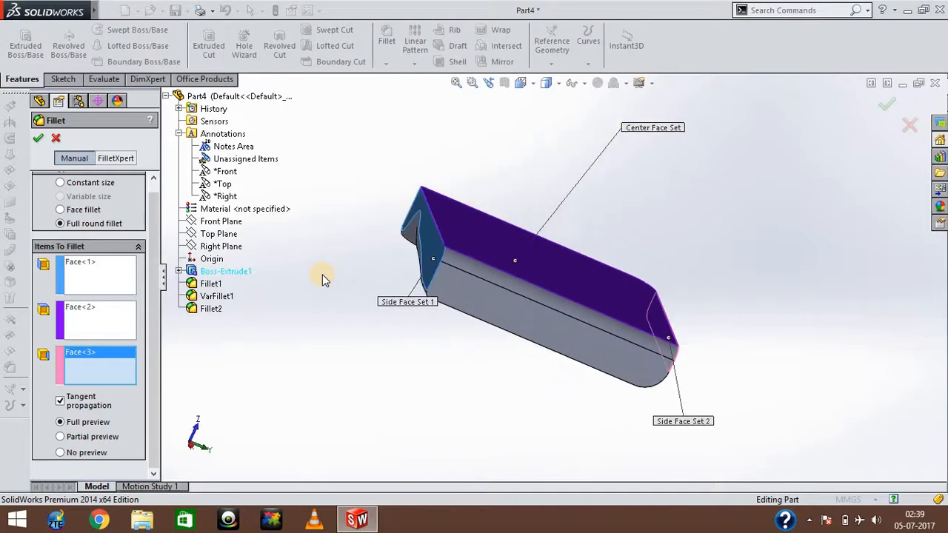
{"action": "key", "text": "Right"}
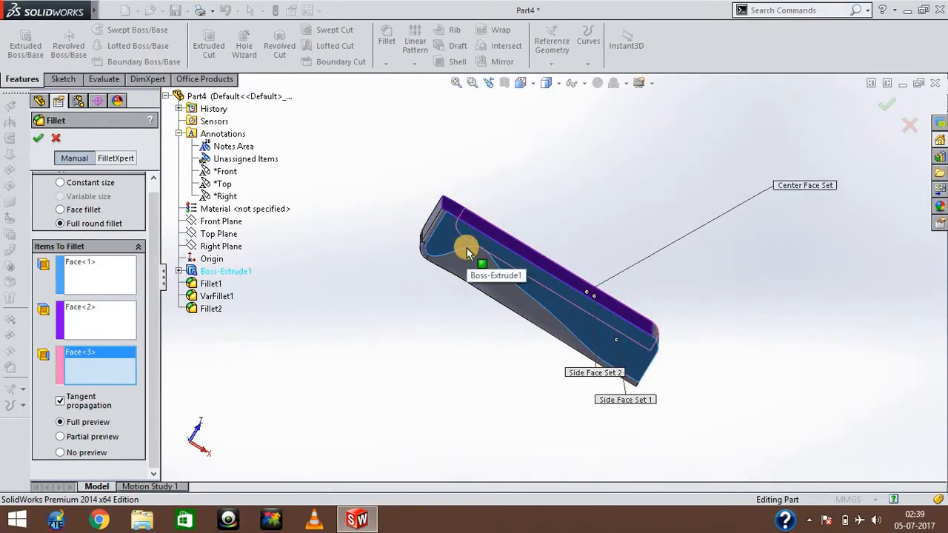
{"action": "key", "text": "Right"}
{"action": "key", "text": "Right"}
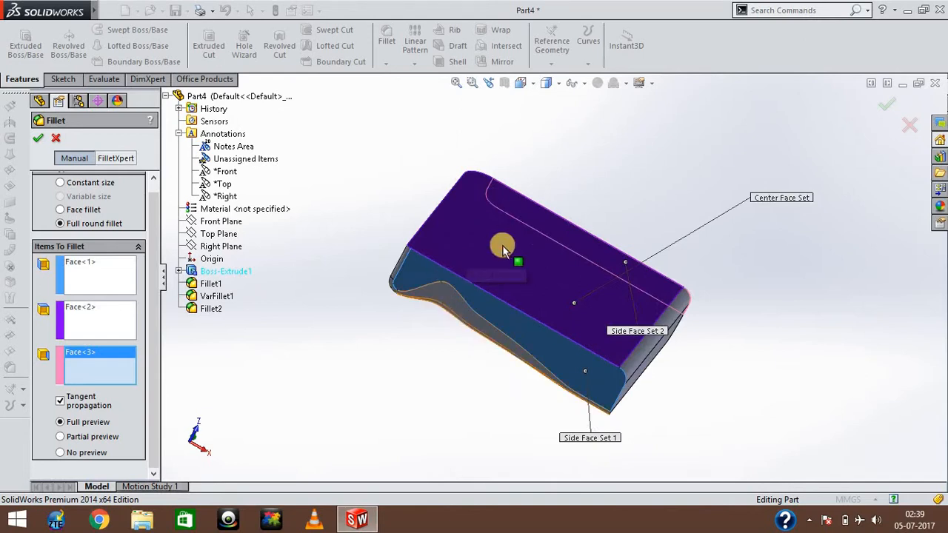
{"action": "left_click", "coordinate": [56, 140]}
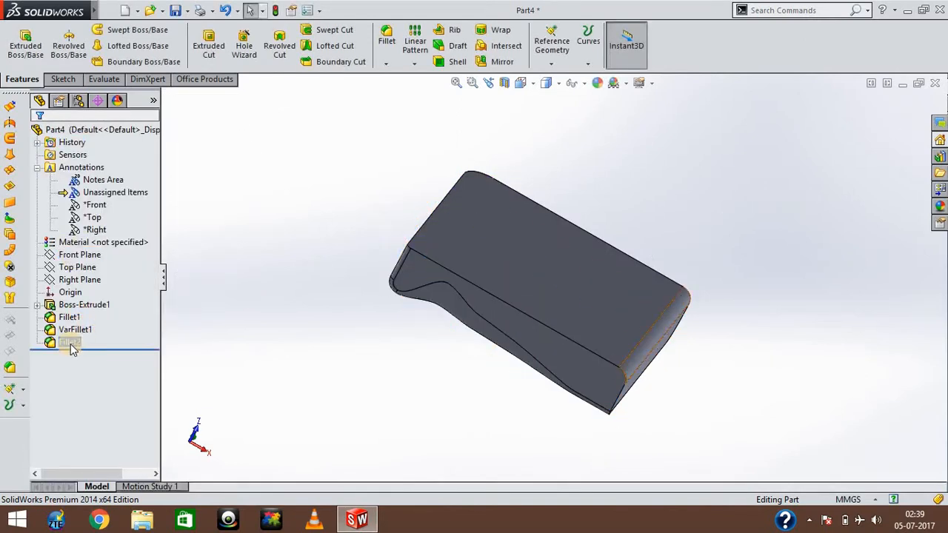
Delete the variable-size fillet feature VarFillet1 from the part.
{"action": "left_click", "coordinate": [71, 333]}
{"action": "right_click", "coordinate": [71, 332]}
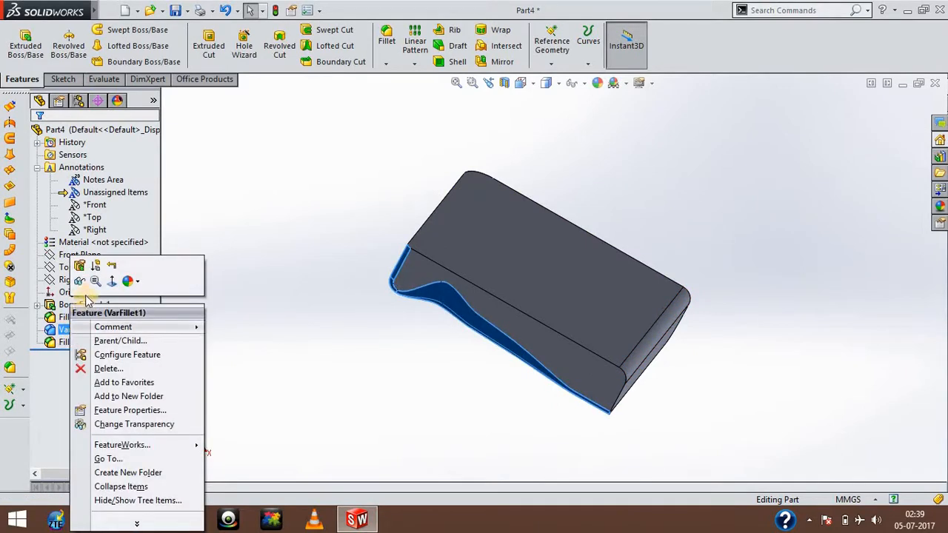
{"action": "left_click", "coordinate": [106, 369]}
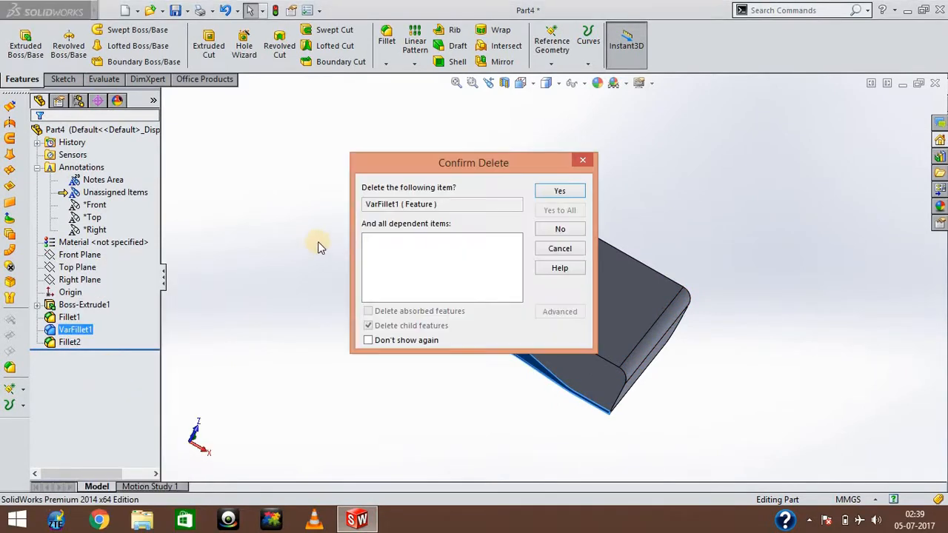
{"action": "left_click", "coordinate": [557, 191]}
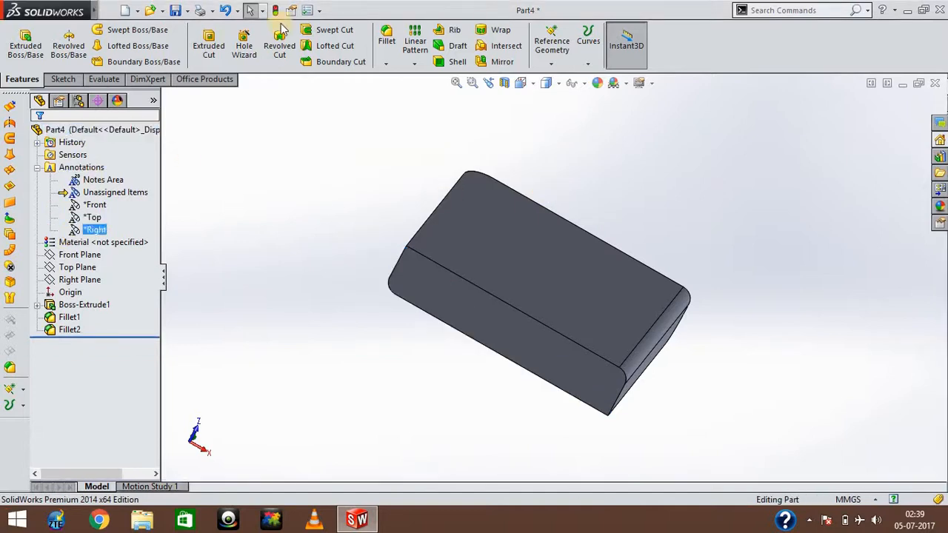
Start a full round fillet with a narrow side face as the first side face set and the large upper face as the center face set.
{"action": "left_click", "coordinate": [388, 46]}
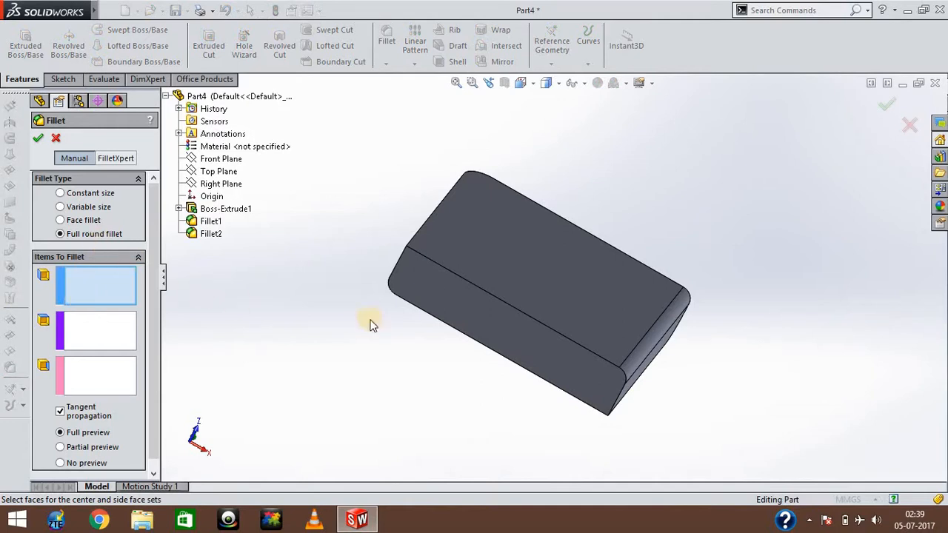
{"action": "left_click", "coordinate": [448, 299]}
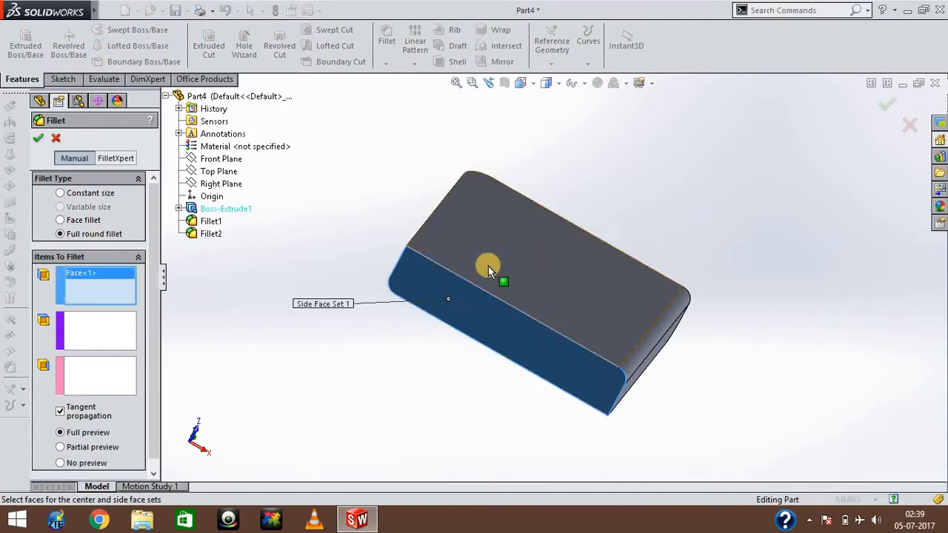
{"action": "left_click", "coordinate": [122, 348]}
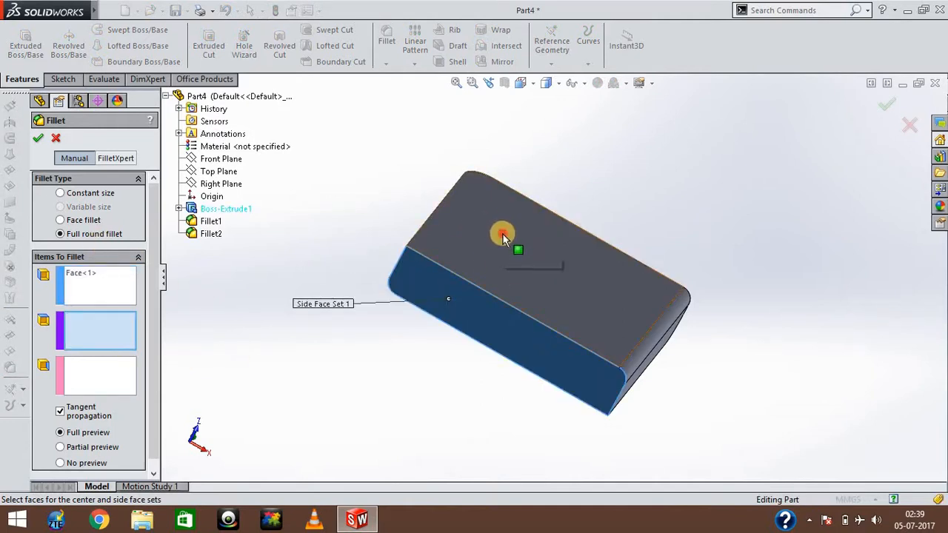
{"action": "left_click", "coordinate": [503, 234]}
Add the opposite narrow side face to the center face set and try to apply the full round fillet.
{"action": "key", "text": "Left"}
{"action": "key", "text": "Left"}
{"action": "key", "text": "Left"}
{"action": "key", "text": "Left"}
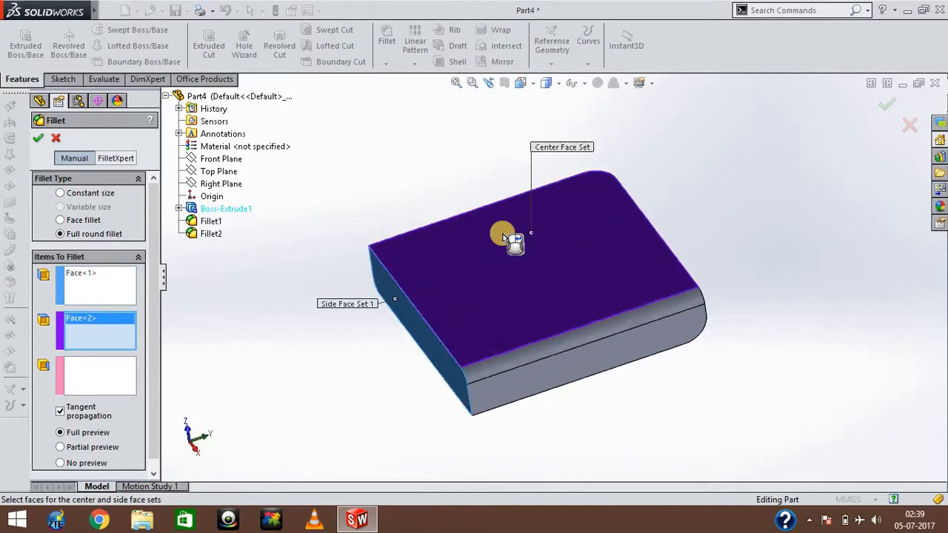
{"action": "key", "text": "Down"}
{"action": "key", "text": "Down"}
{"action": "key", "text": "Left"}
{"action": "key", "text": "Left"}
{"action": "key", "text": "Left"}
{"action": "key", "text": "Left"}
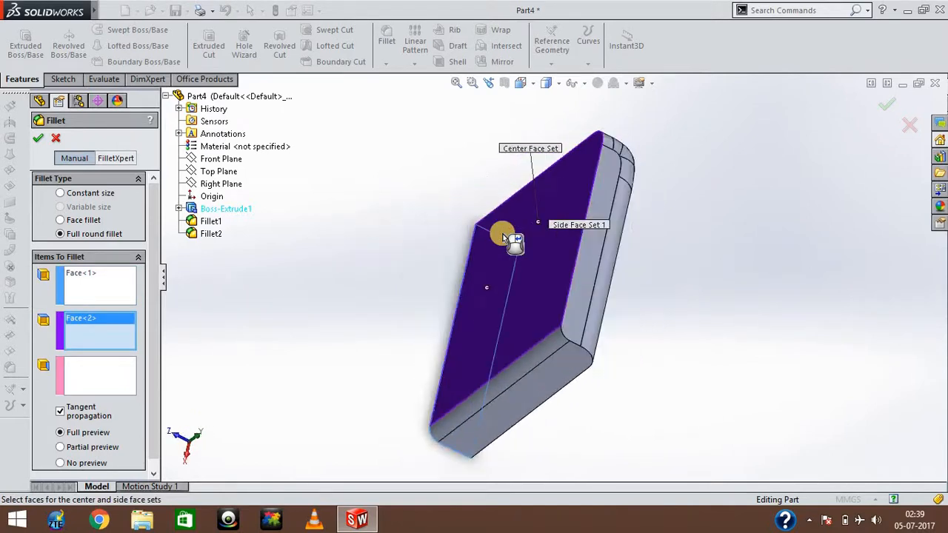
{"action": "left_click", "coordinate": [595, 244]}
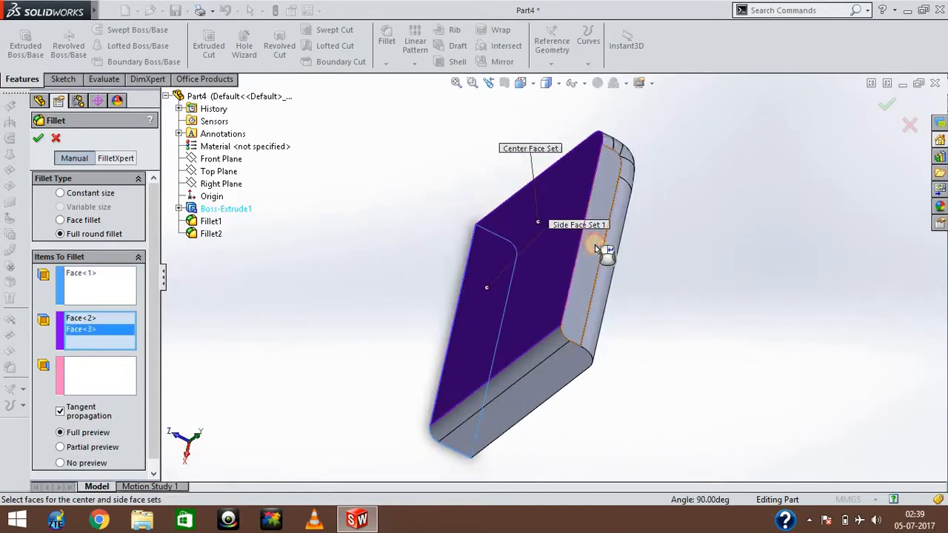
{"action": "left_click", "coordinate": [39, 139]}
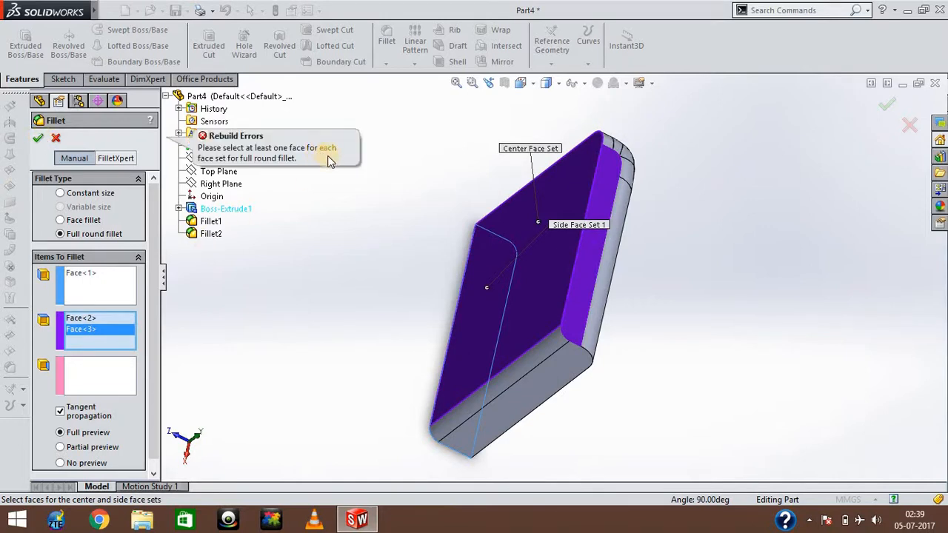
Move the opposite side face from the center set to the second side face set and try to apply the full round fillet.
{"action": "left_click", "coordinate": [83, 331]}
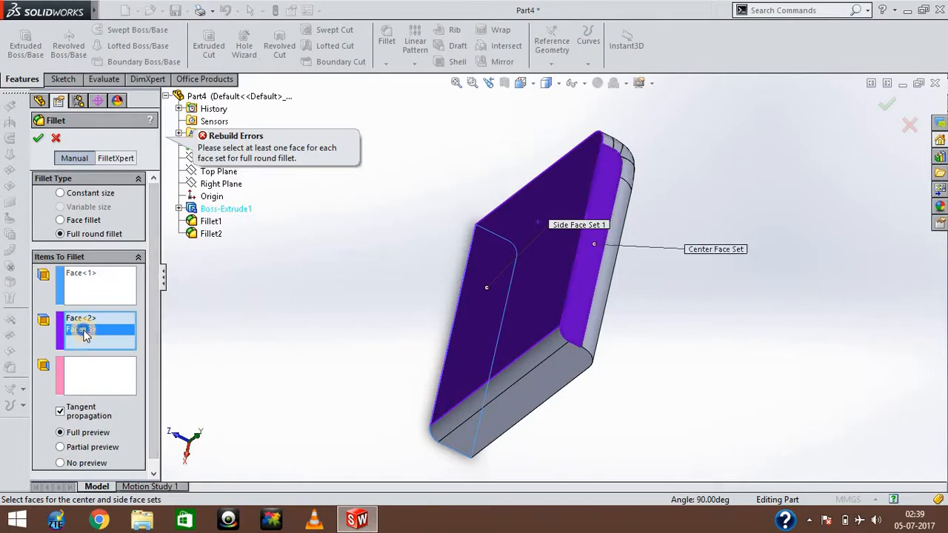
{"action": "right_click", "coordinate": [84, 333]}
{"action": "left_click", "coordinate": [103, 351]}
{"action": "left_click", "coordinate": [99, 373]}
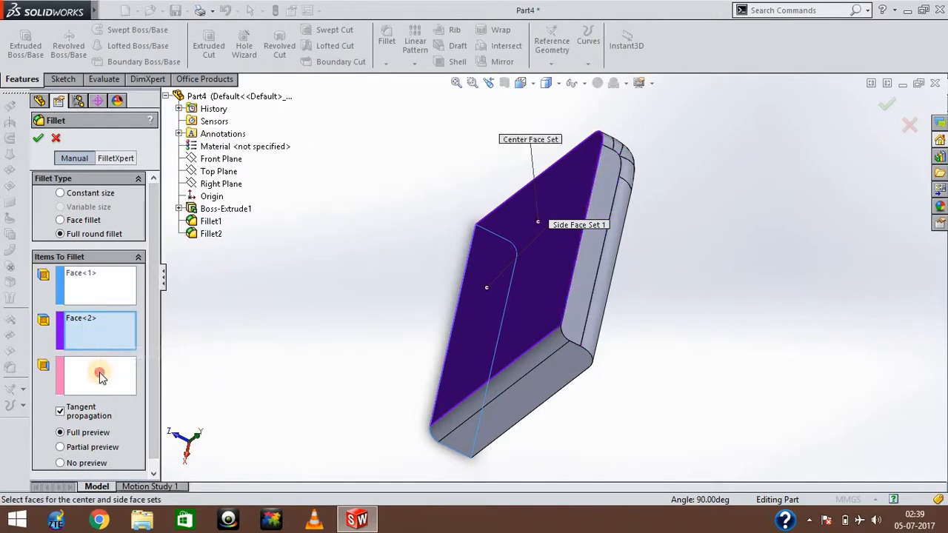
{"action": "left_click", "coordinate": [592, 216]}
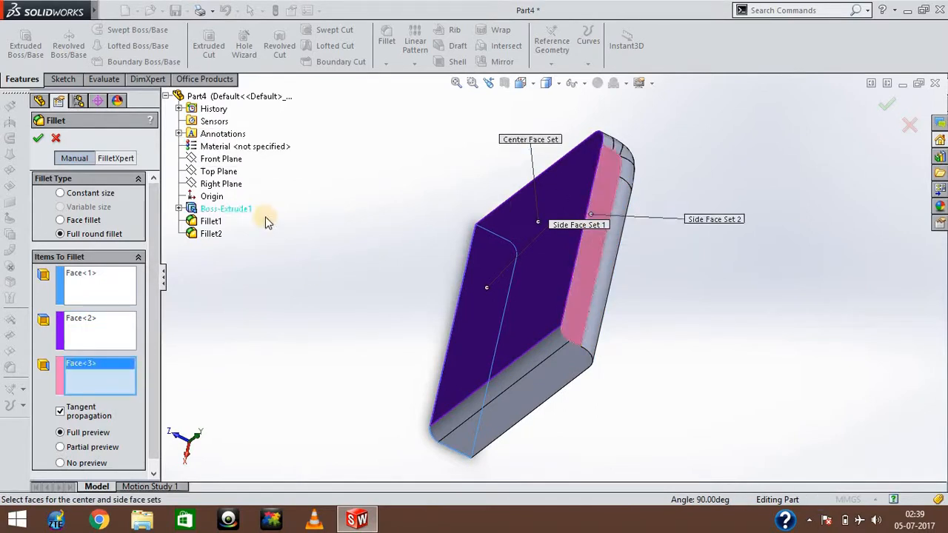
{"action": "left_click", "coordinate": [38, 140]}
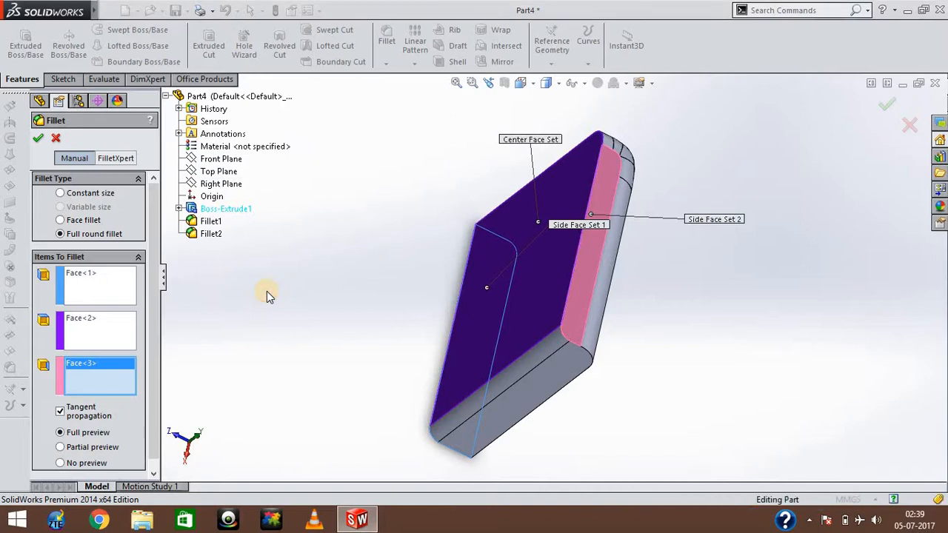
{"action": "left_click", "coordinate": [37, 139]}
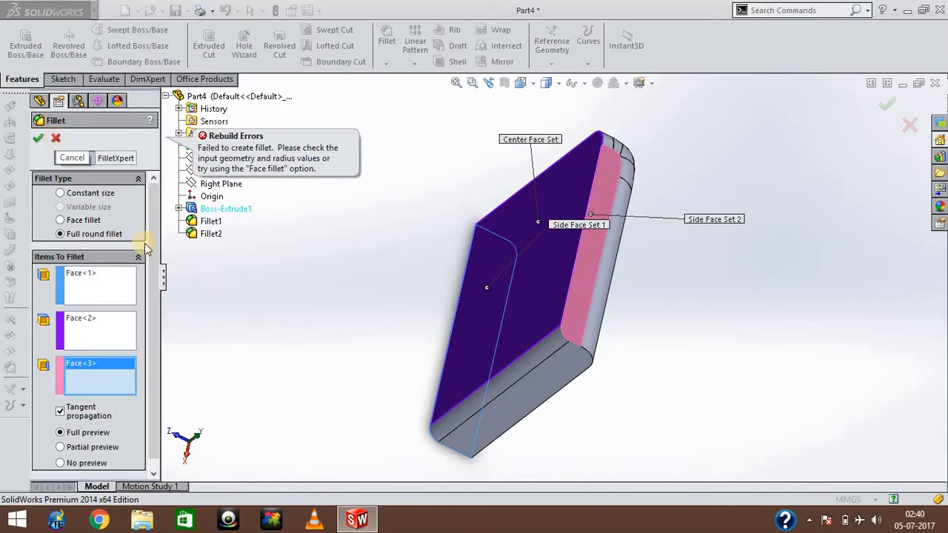
Move the Center Face Set callout clear of the block and remove the large face from the center face set.
{"action": "left_click_drag", "start_coordinate": [153, 259], "coordinate": [153, 363]}
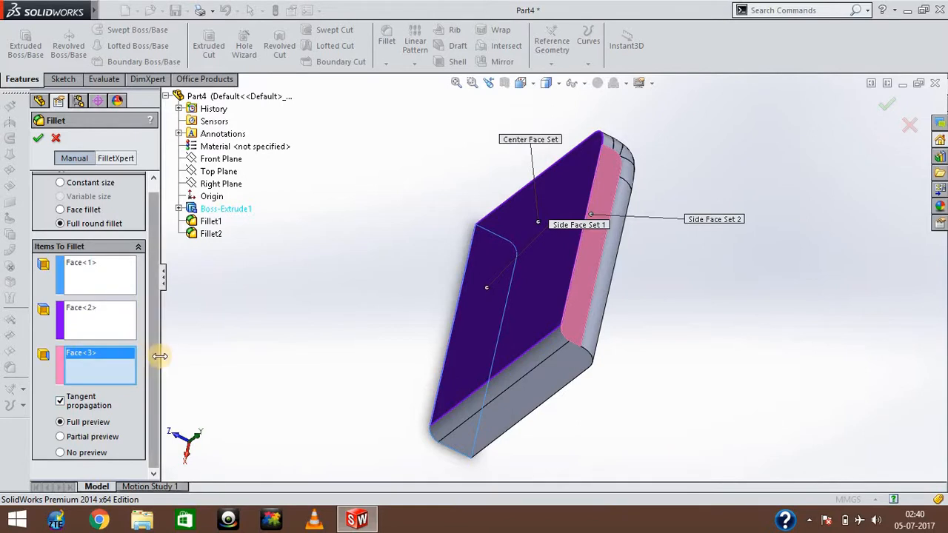
{"action": "left_click_drag", "start_coordinate": [526, 140], "coordinate": [314, 277]}
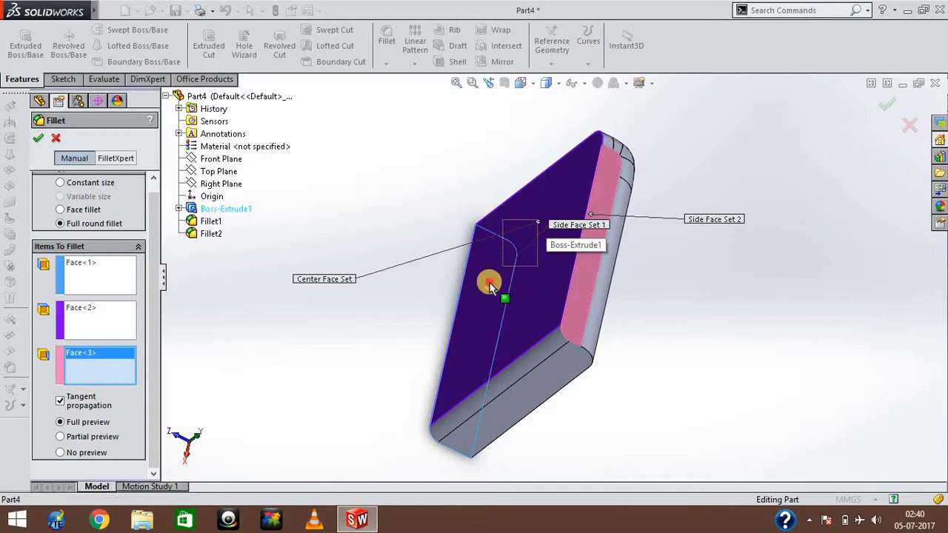
{"action": "left_click", "coordinate": [482, 289]}
Add one of the narrow side faces adjoining the first side face to the second side face set.
{"action": "key", "text": "Right"}
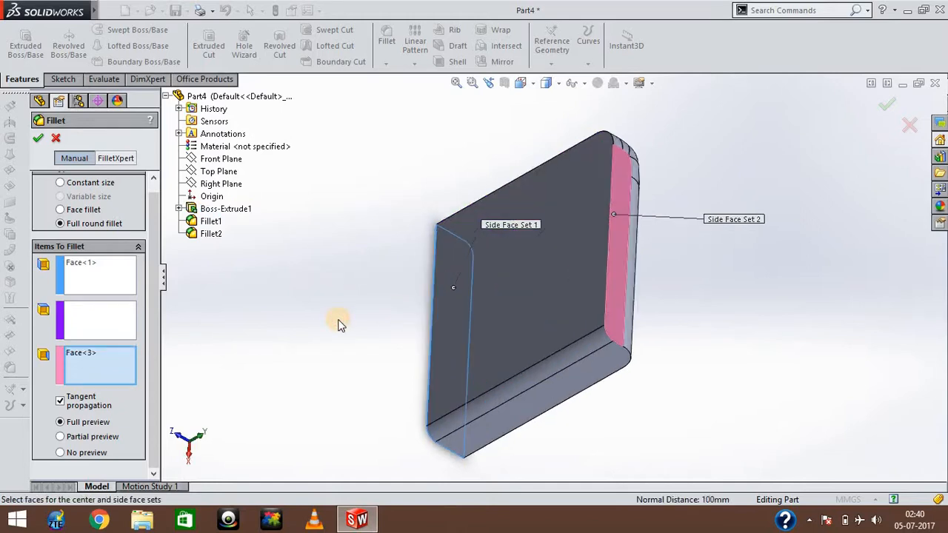
{"action": "key", "text": "Right"}
{"action": "key", "text": "Right"}
{"action": "key", "text": "Right"}
{"action": "key", "text": "Right"}
{"action": "key", "text": "Right"}
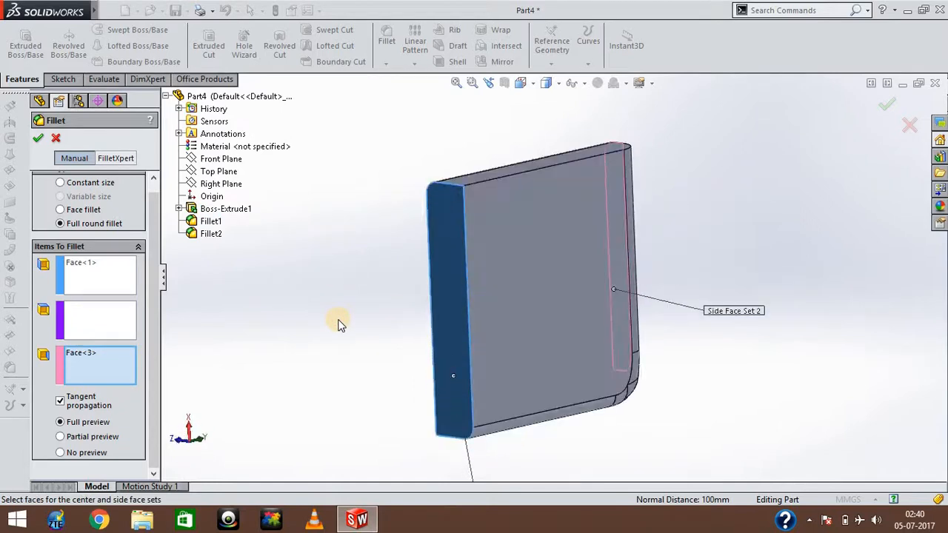
{"action": "key", "text": "Down"}
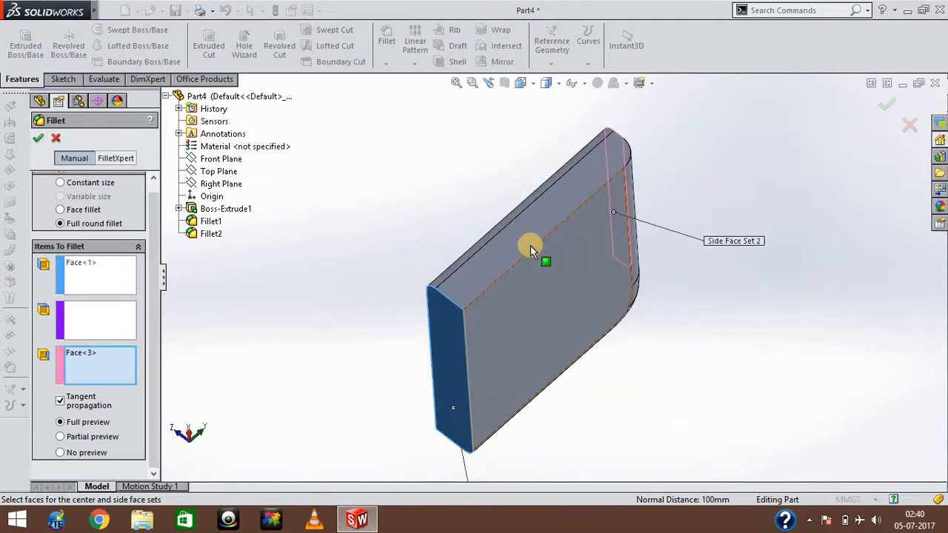
{"action": "key", "text": "Up"}
{"action": "key", "text": "Up"}
{"action": "key", "text": "Up"}
{"action": "key", "text": "Up"}
{"action": "key", "text": "Up"}
{"action": "key", "text": "Up"}
{"action": "key", "text": "Up"}
{"action": "key", "text": "Up"}
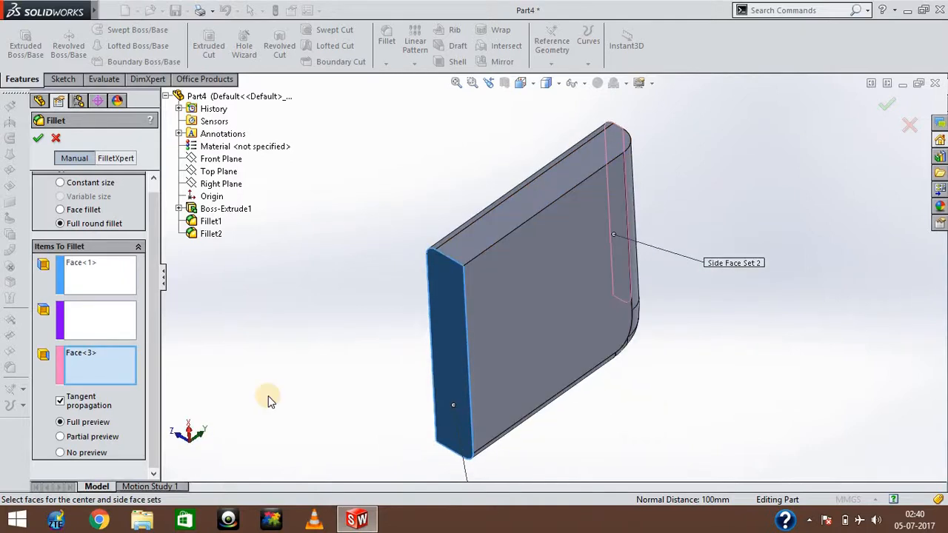
{"action": "key", "text": "Right"}
{"action": "key", "text": "Right"}
{"action": "key", "text": "Up"}
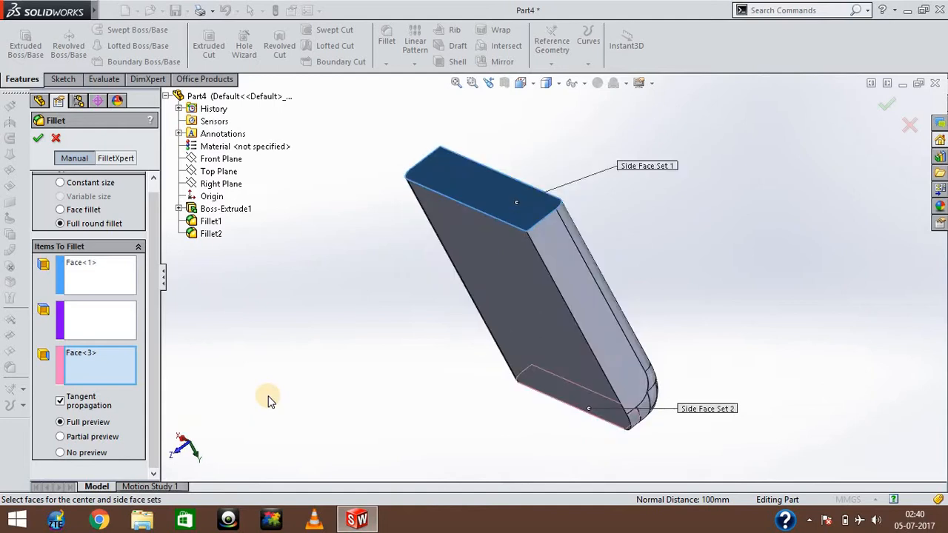
{"action": "left_click", "coordinate": [577, 291]}
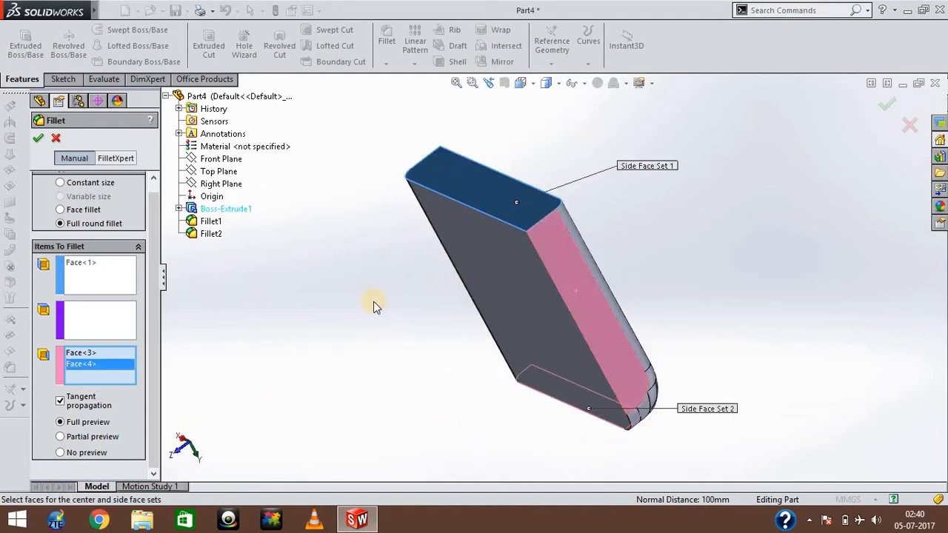
Add the other narrow side face adjoining the first side face to the second side face set.
{"action": "key", "text": "Right"}
{"action": "key", "text": "Right"}
{"action": "key", "text": "Right"}
{"action": "key", "text": "Right"}
{"action": "key", "text": "Down"}
{"action": "key", "text": "Down"}
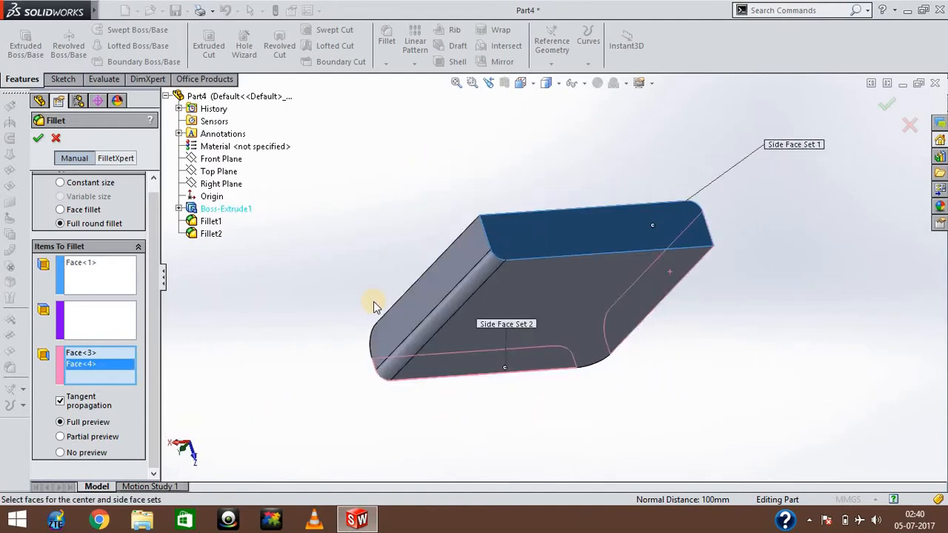
{"action": "left_click", "coordinate": [423, 299]}
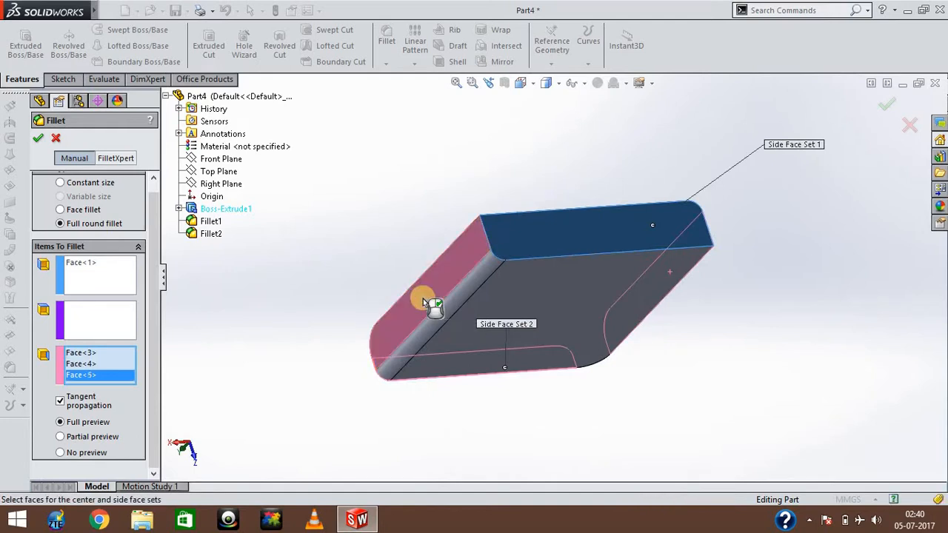
Remove Face<3> and Face<4> from the second side face set.
{"action": "key", "text": "Down"}
{"action": "key", "text": "Down"}
{"action": "key", "text": "Down"}
{"action": "key", "text": "Down"}
{"action": "key", "text": "Down"}
{"action": "key", "text": "Down"}
{"action": "key", "text": "Down"}
{"action": "key", "text": "Down"}
{"action": "key", "text": "Down"}
{"action": "key", "text": "Down"}
{"action": "key", "text": "Down"}
{"action": "key", "text": "Down"}
{"action": "key", "text": "Down"}
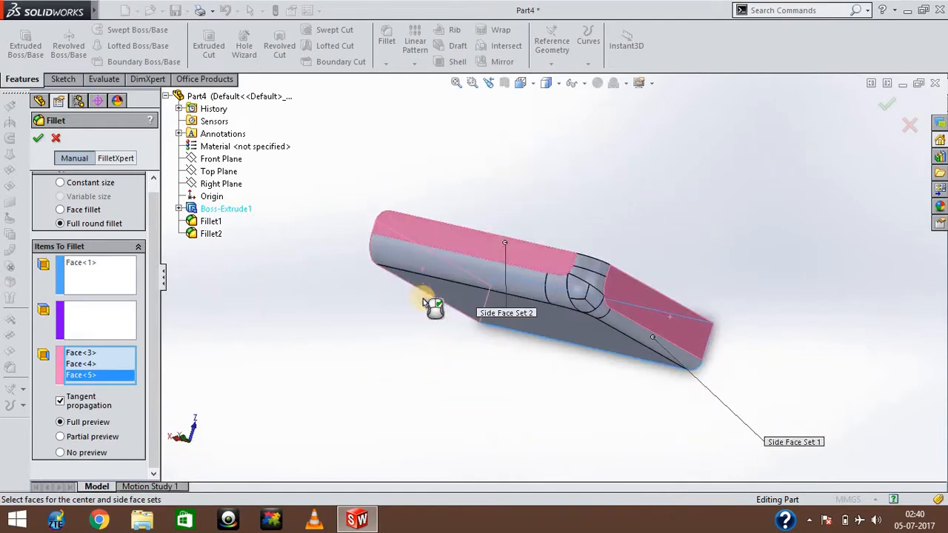
{"action": "left_click", "coordinate": [544, 259]}
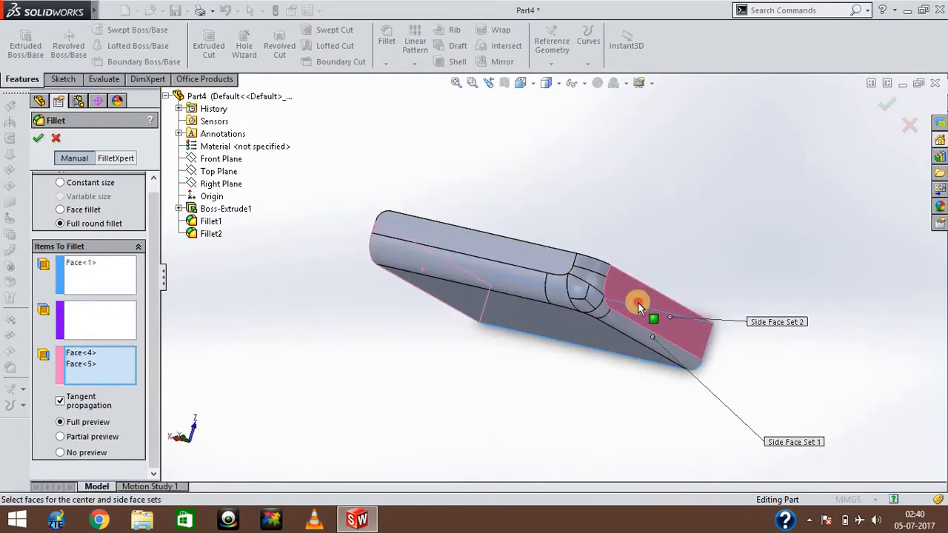
{"action": "left_click", "coordinate": [637, 302]}
Clear the remaining faces, Face<1> and Face<5>, from the two side face sets.
{"action": "key", "text": "Left"}
{"action": "key", "text": "Left"}
{"action": "key", "text": "Left"}
{"action": "key", "text": "Left"}
{"action": "key", "text": "Left"}
{"action": "key", "text": "Left"}
{"action": "key", "text": "Left"}
{"action": "key", "text": "Left"}
{"action": "key", "text": "Left"}
{"action": "key", "text": "Left"}
{"action": "key", "text": "Left"}
{"action": "key", "text": "Left"}
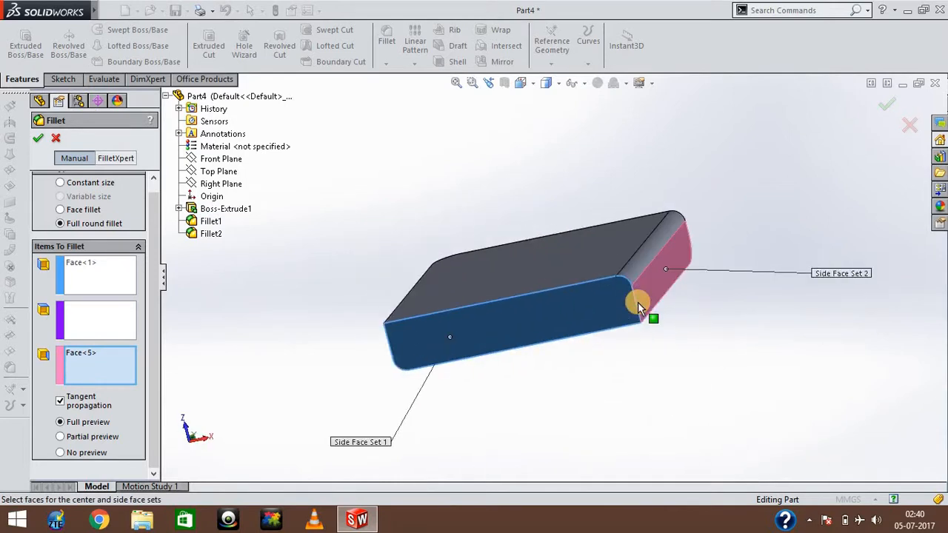
{"action": "key", "text": "Up"}
{"action": "key", "text": "Up"}
{"action": "key", "text": "Up"}
{"action": "key", "text": "Up"}
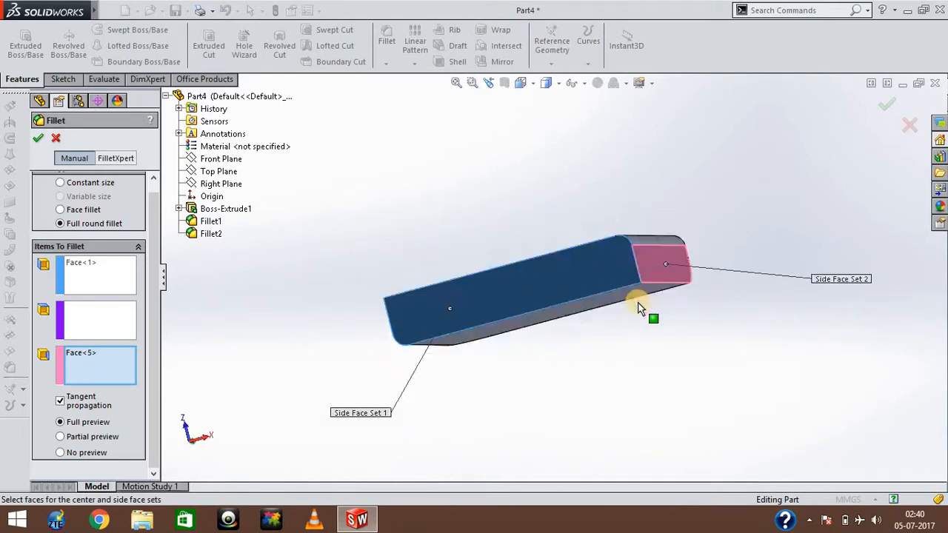
{"action": "left_click", "coordinate": [568, 277]}
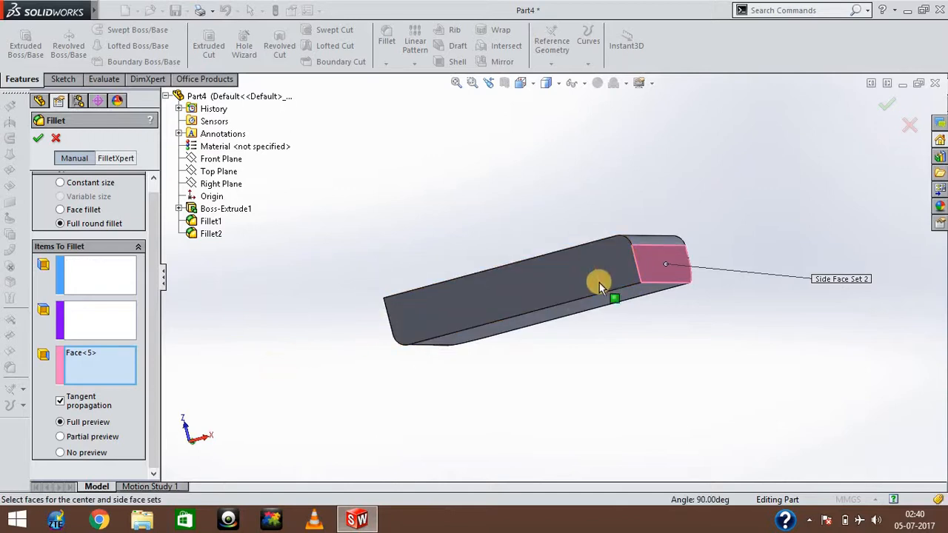
{"action": "left_click", "coordinate": [652, 267]}
Try a full round fillet with two opposite narrow faces as side sets and the narrow face between them as center, and cancel it.
{"action": "left_click", "coordinate": [85, 277]}
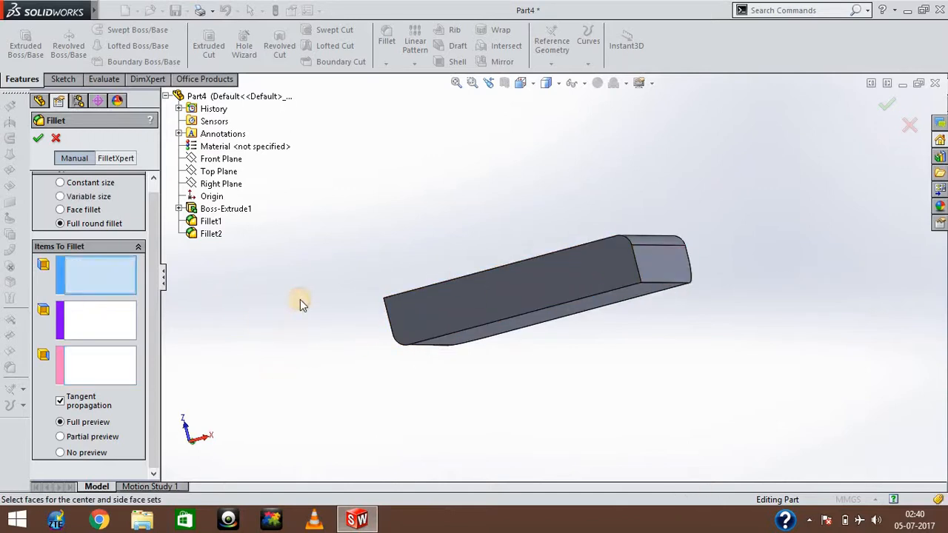
{"action": "left_click", "coordinate": [655, 266]}
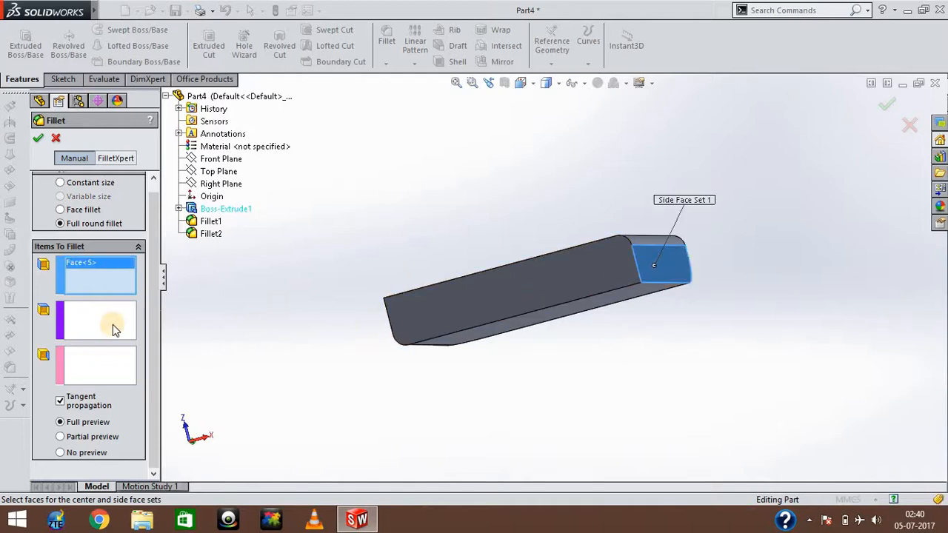
{"action": "left_click", "coordinate": [94, 328]}
{"action": "left_click", "coordinate": [454, 306]}
{"action": "middle_click_drag", "start_coordinate": [454, 306], "coordinate": [414, 326]}
{"action": "left_click", "coordinate": [114, 363]}
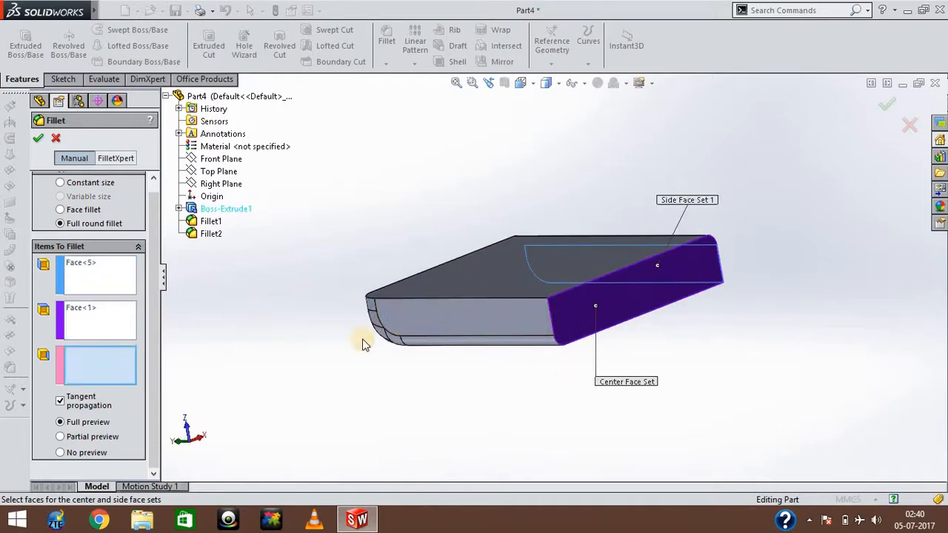
{"action": "left_click", "coordinate": [431, 320]}
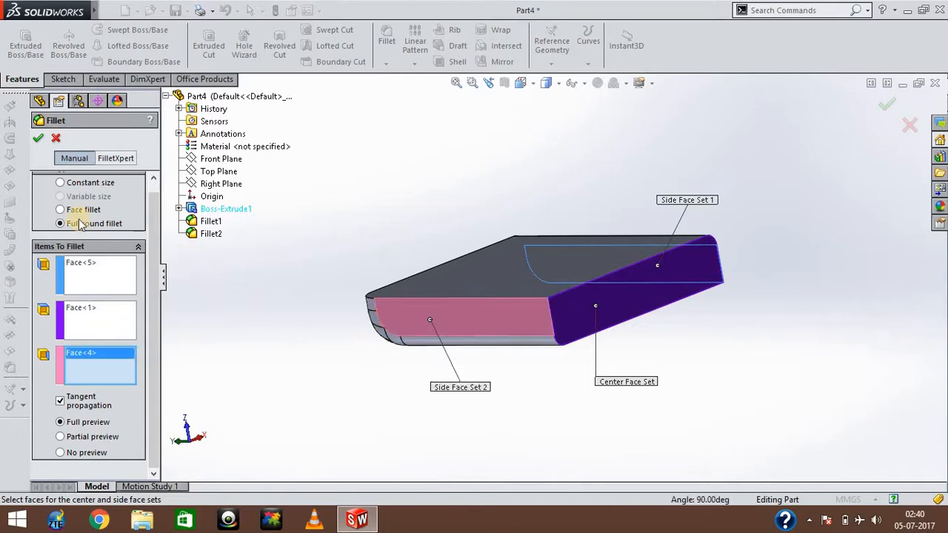
{"action": "left_click", "coordinate": [38, 139]}
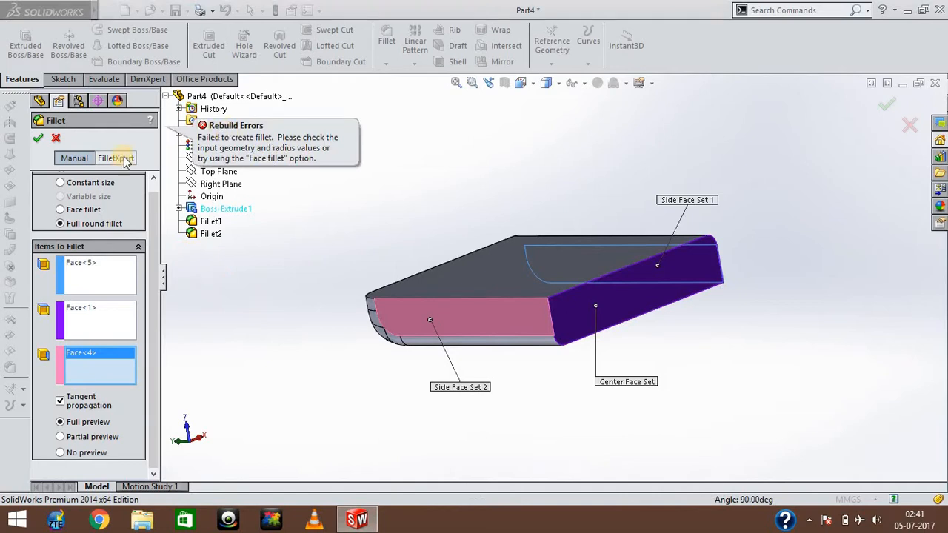
{"action": "left_click", "coordinate": [59, 141]}
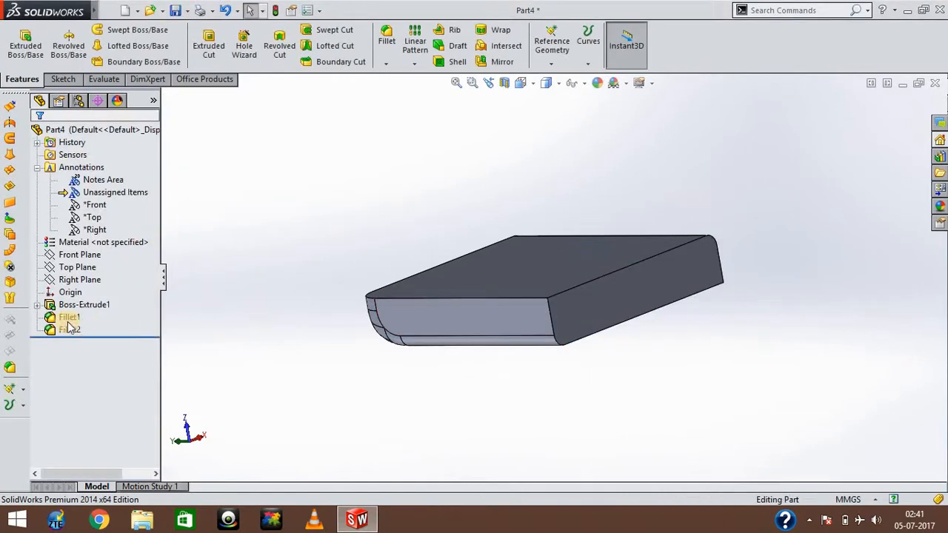
Delete the Fillet1 and Fillet2 features from the part, leaving only the extruded block.
{"action": "right_click", "coordinate": [69, 317]}
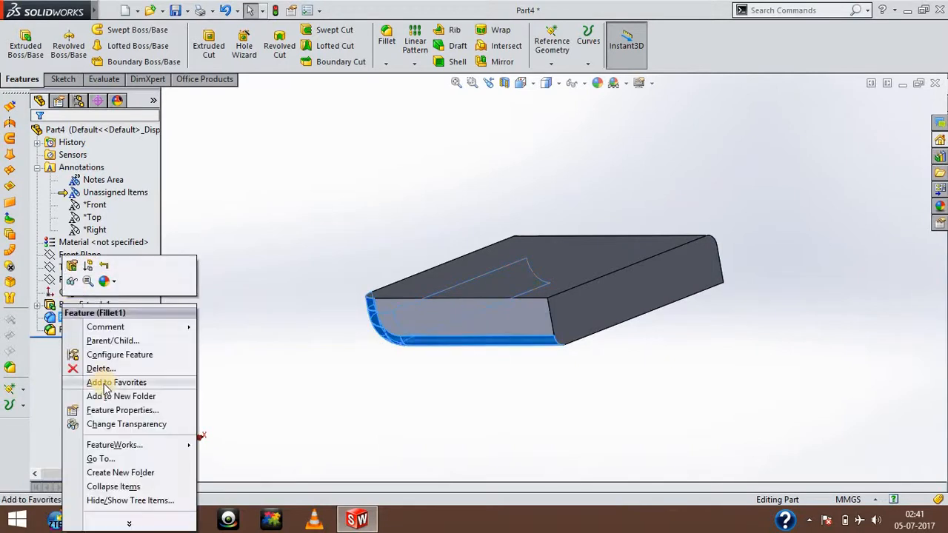
{"action": "left_click", "coordinate": [95, 369]}
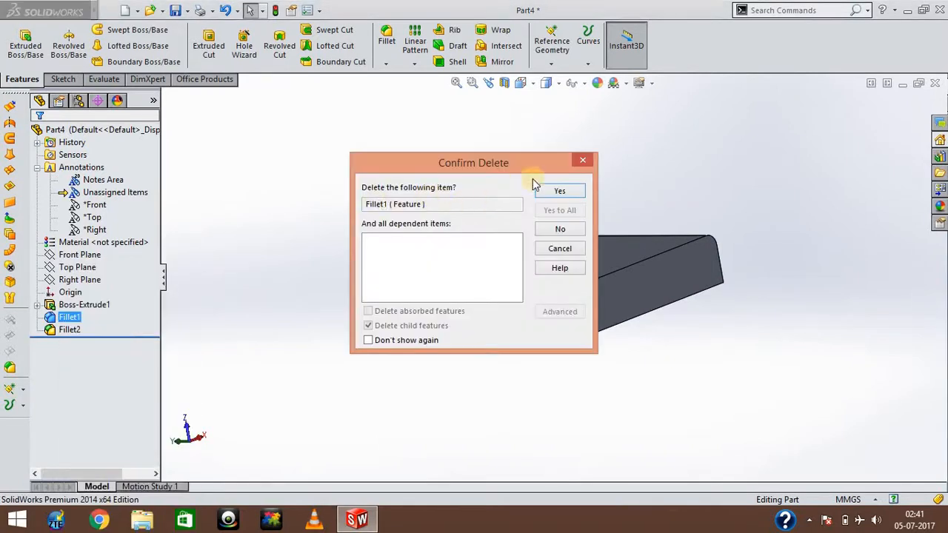
{"action": "left_click", "coordinate": [559, 192]}
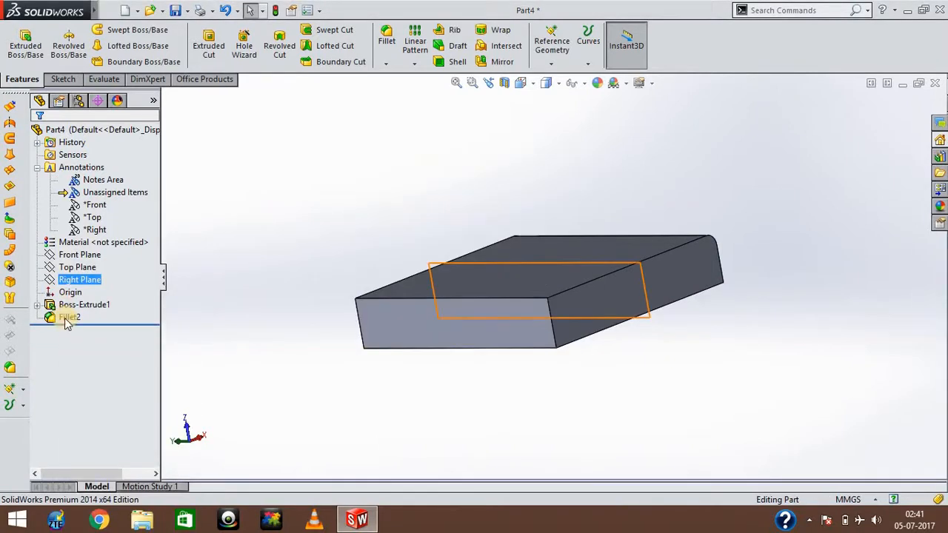
{"action": "right_click", "coordinate": [65, 319]}
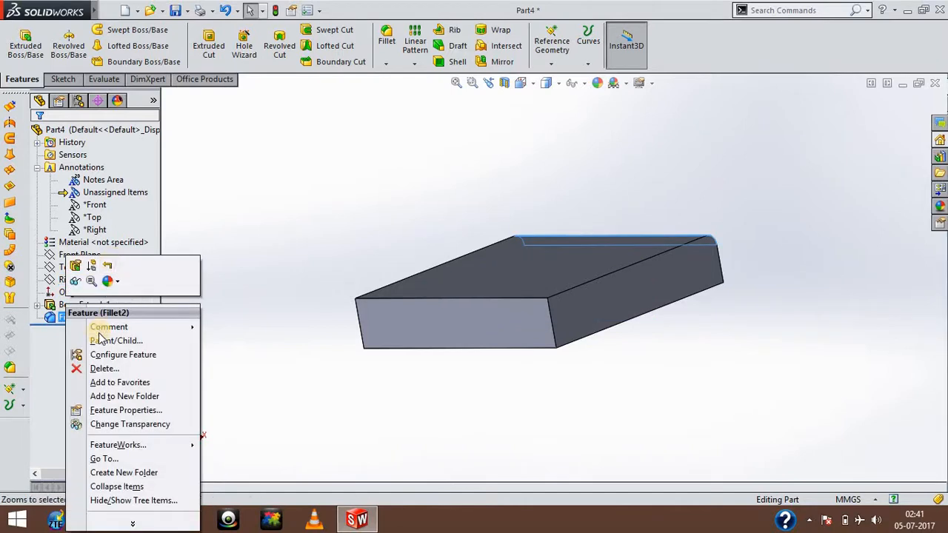
{"action": "left_click", "coordinate": [102, 370]}
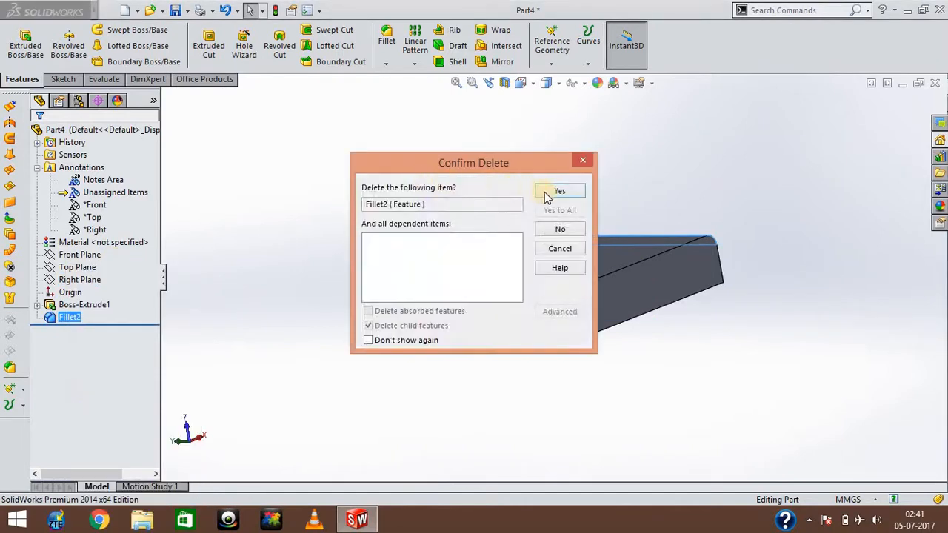
{"action": "left_click", "coordinate": [544, 191]}
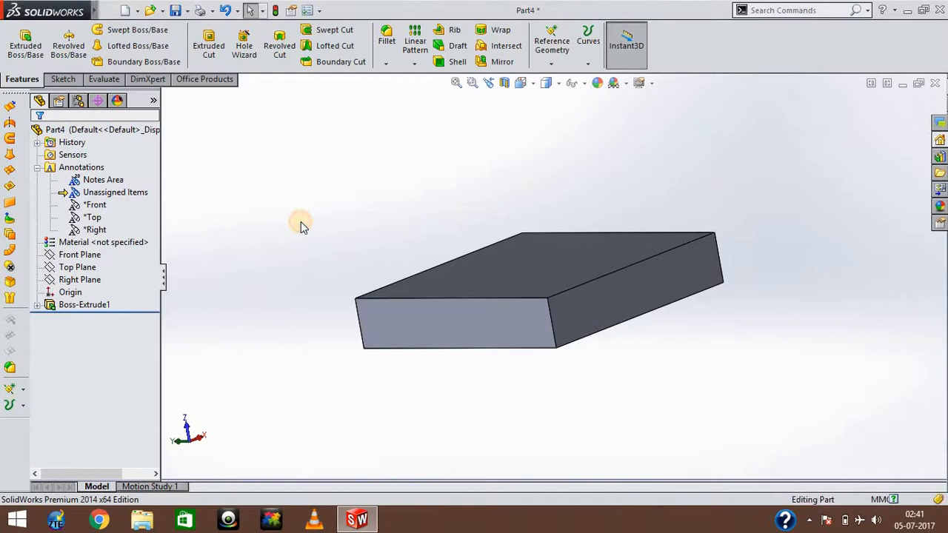
Start a full round fillet with one narrow side face as the first side set and the adjoining narrow face as center.
{"action": "key", "text": "Left"}
{"action": "key", "text": "Up"}
{"action": "key", "text": "Up"}
{"action": "key", "text": "Up"}
{"action": "key", "text": "Down"}
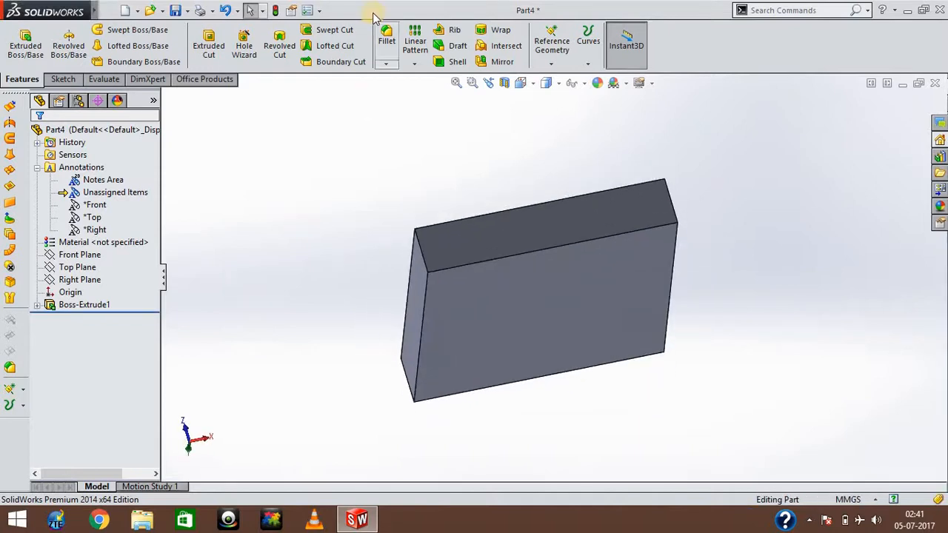
{"action": "left_click", "coordinate": [386, 39]}
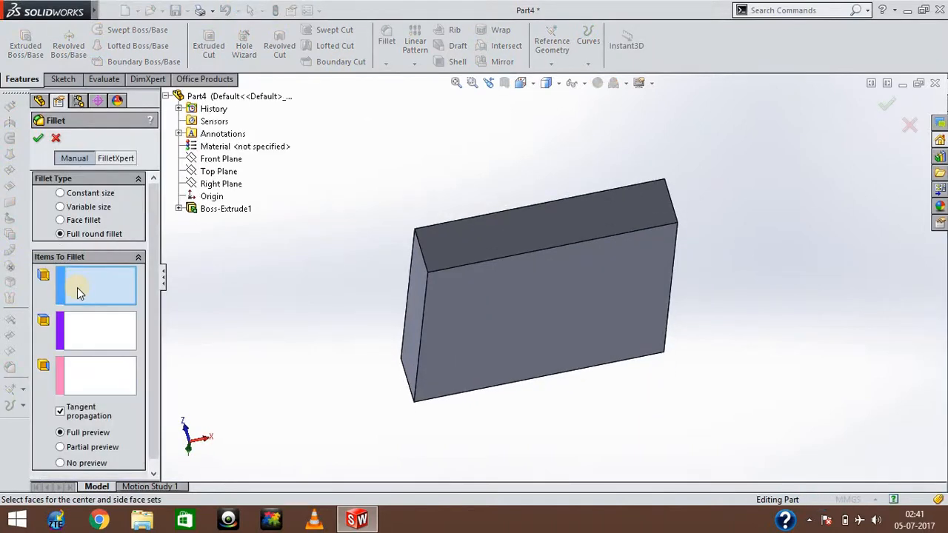
{"action": "left_click", "coordinate": [410, 305]}
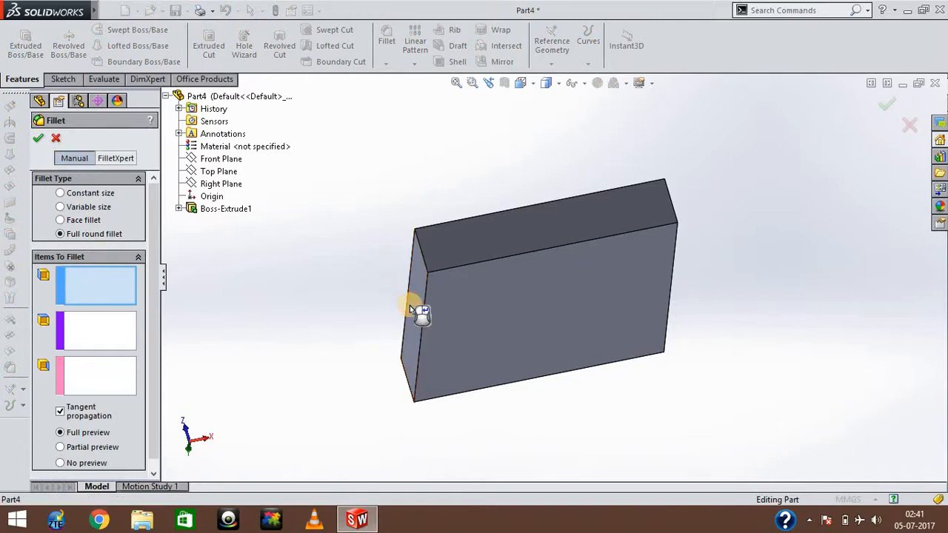
{"action": "left_click", "coordinate": [114, 342]}
{"action": "left_click", "coordinate": [484, 252]}
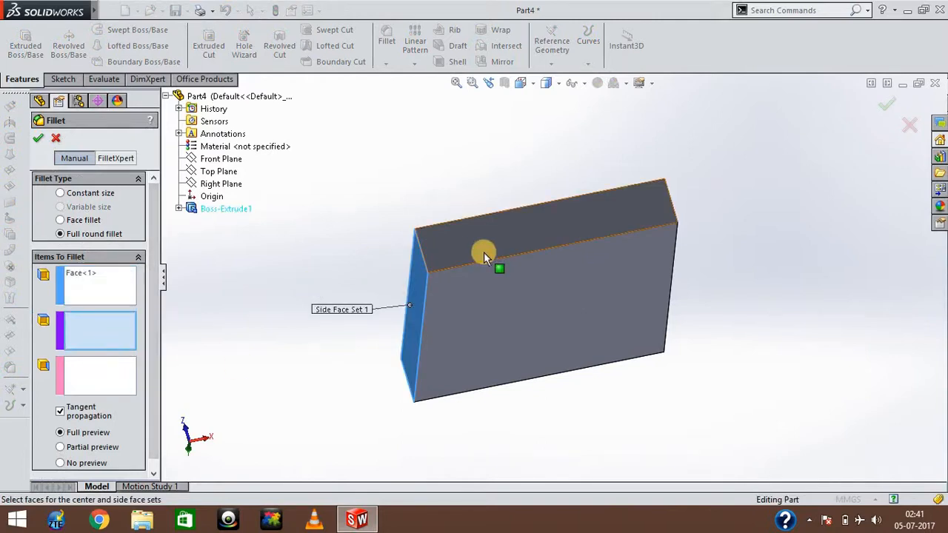
Add the opposite narrow side face as the second side face set and apply the full round fillet.
{"action": "left_click", "coordinate": [109, 375]}
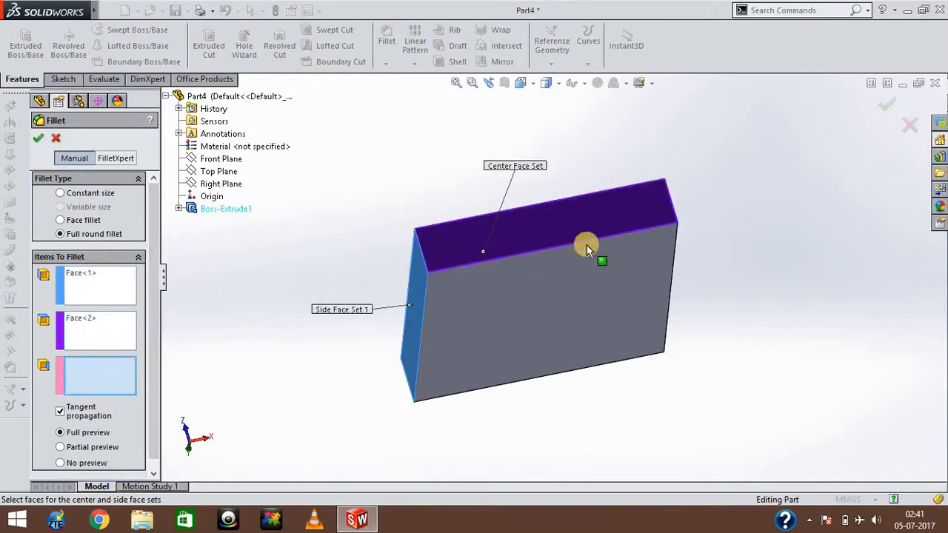
{"action": "left_click", "coordinate": [834, 246]}
{"action": "key", "text": "Left"}
{"action": "key", "text": "Left"}
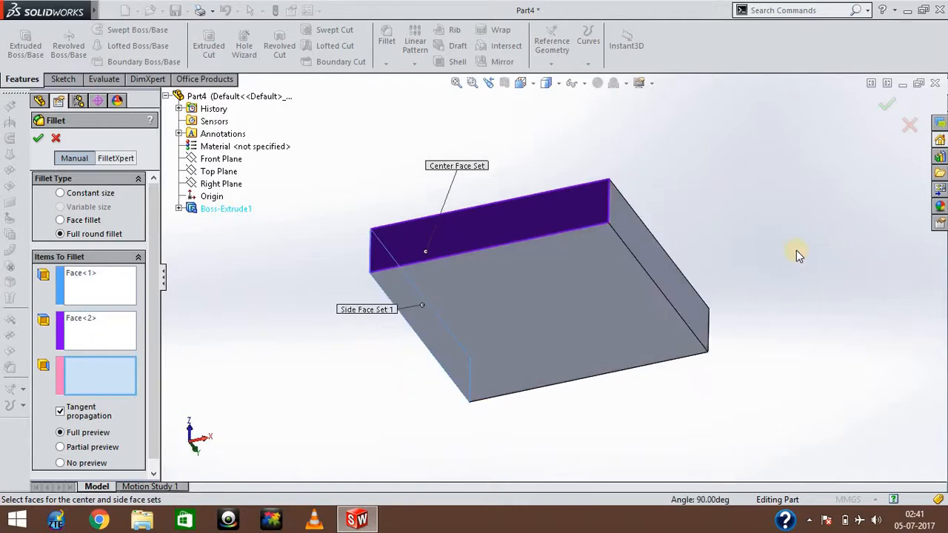
{"action": "left_click", "coordinate": [672, 289]}
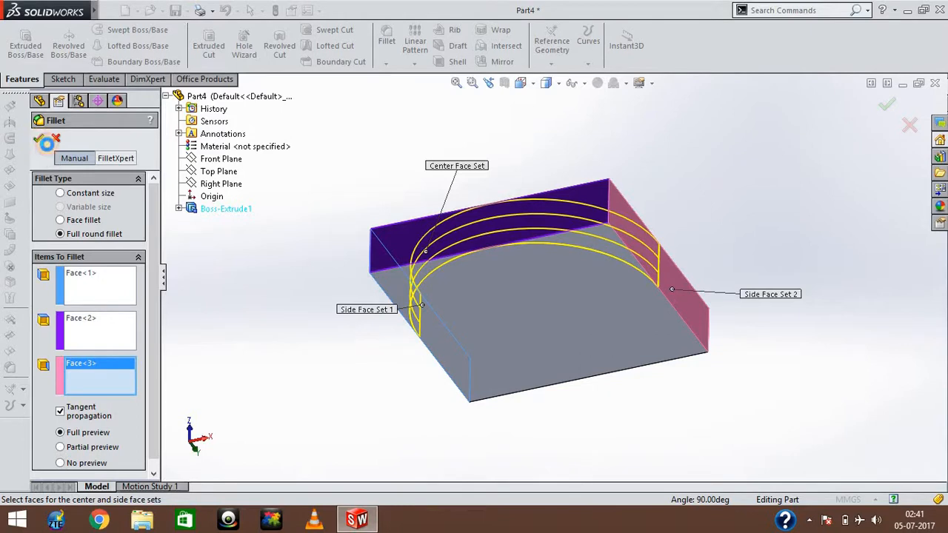
{"action": "left_click", "coordinate": [46, 143]}
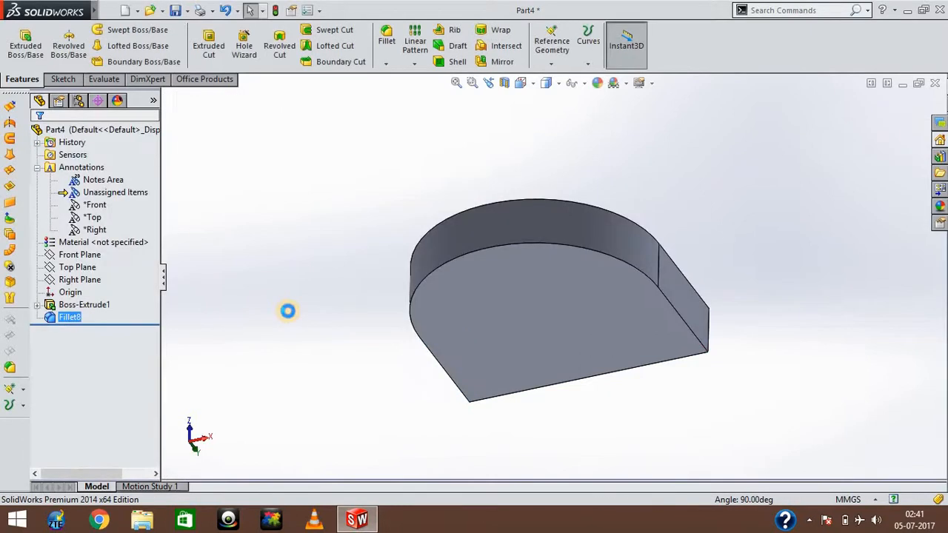
Examine the full round fillet on the block from several directions.
{"action": "left_click", "coordinate": [289, 311]}
{"action": "key", "text": "Right"}
{"action": "key", "text": "Right"}
{"action": "key", "text": "Right"}
{"action": "key", "text": "Up"}
{"action": "key", "text": "Up"}
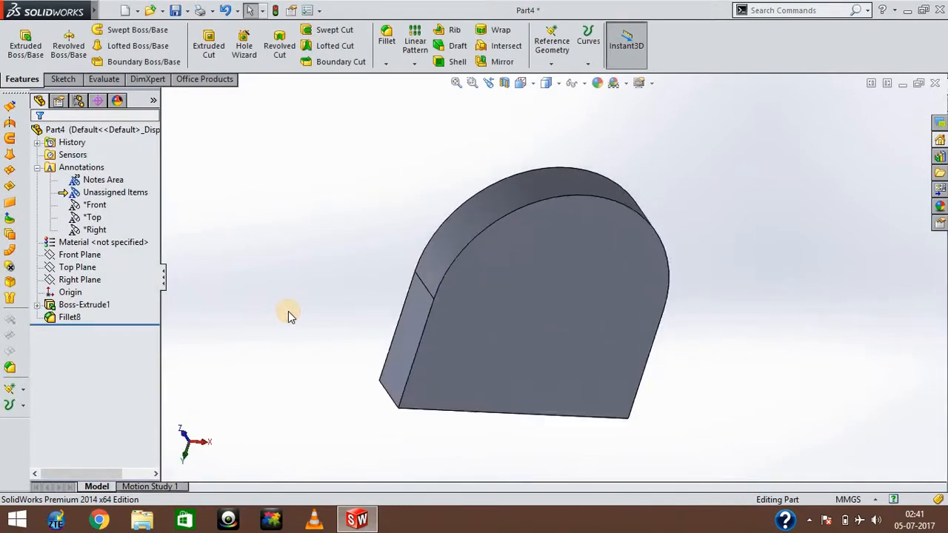
{"action": "key", "text": "Up"}
{"action": "key", "text": "Up"}
{"action": "key", "text": "Up"}
{"action": "key", "text": "Up"}
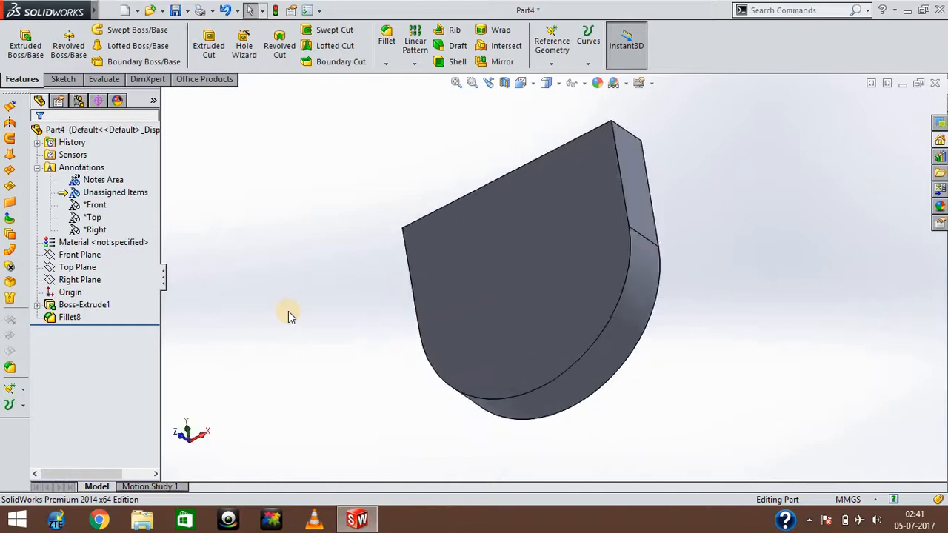
{"action": "key", "text": "Right"}
{"action": "key", "text": "Right"}
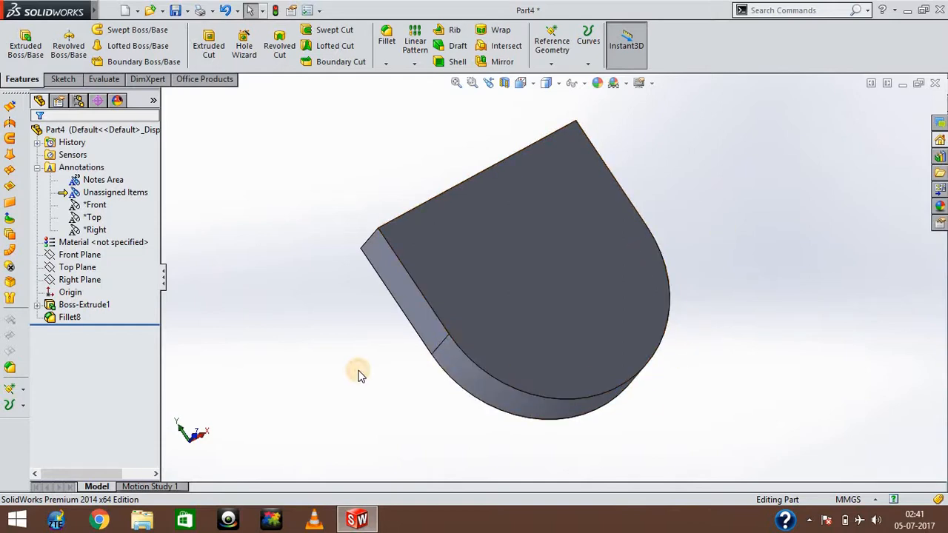
{"action": "key", "text": "Up"}
{"action": "key", "text": "Up"}
{"action": "key", "text": "Up"}
{"action": "key", "text": "Up"}
{"action": "key", "text": "Up"}
{"action": "key", "text": "Left"}
{"action": "key", "text": "Left"}
{"action": "key", "text": "Left"}
{"action": "key", "text": "Left"}
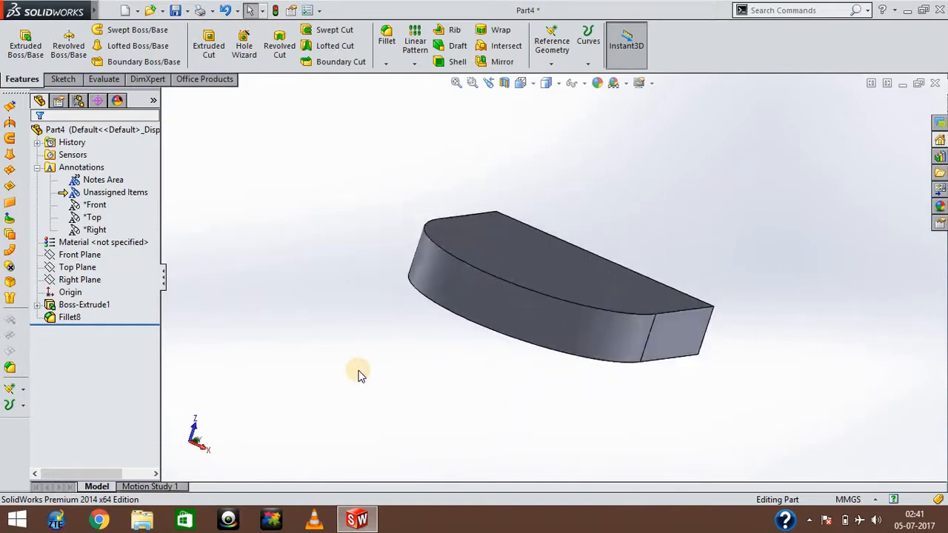
{"action": "key", "text": "Up"}
{"action": "key", "text": "Up"}
{"action": "key", "text": "Up"}
{"action": "key", "text": "Up"}
{"action": "key", "text": "Right"}
{"action": "key", "text": "Right"}
{"action": "key", "text": "Right"}
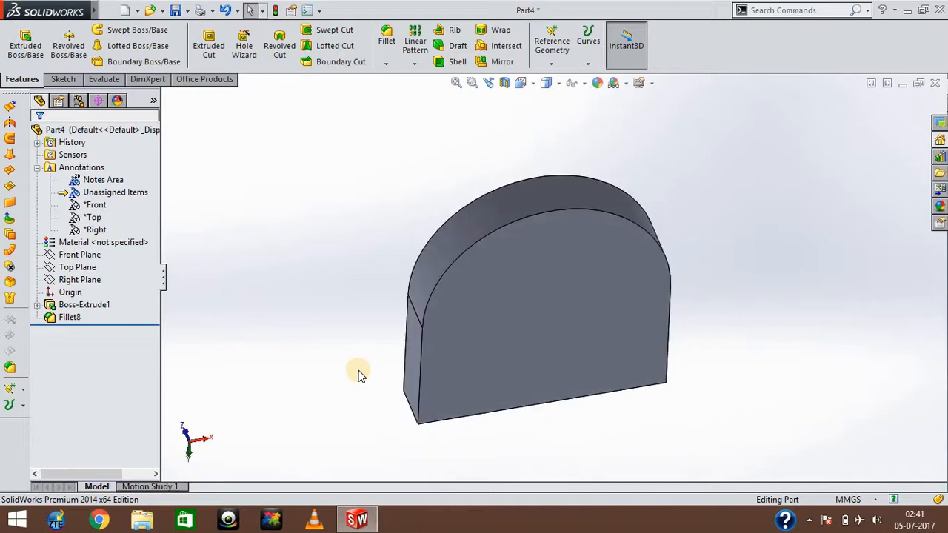
{"action": "key", "text": "Down"}
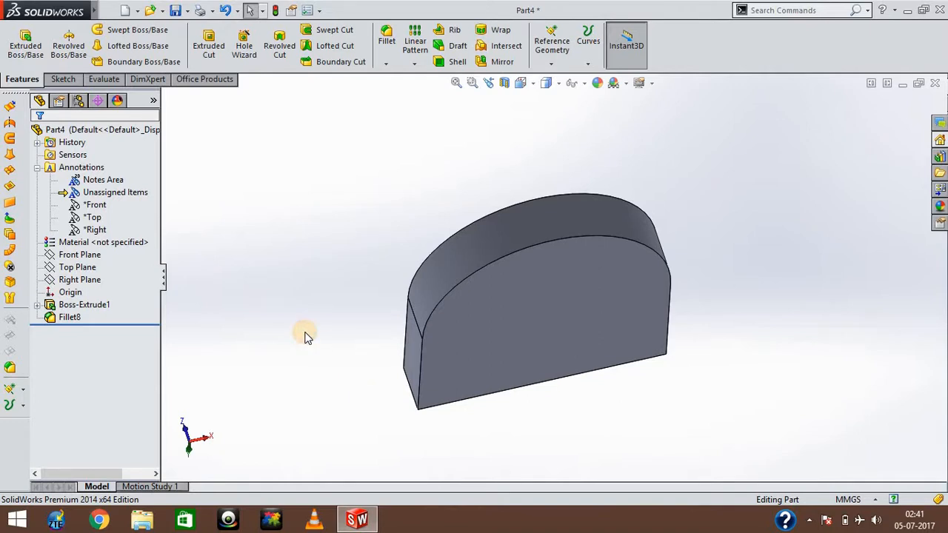
Start adding a fillet with FilletXpert, selecting the flat narrow face beside the rounded end and the adjoining flat end face.
{"action": "left_click", "coordinate": [387, 37]}
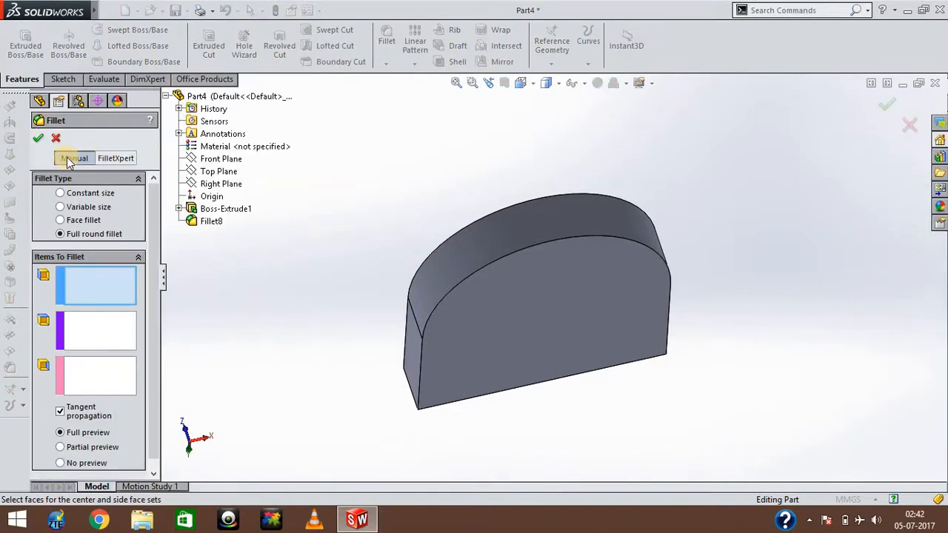
{"action": "left_click", "coordinate": [116, 159]}
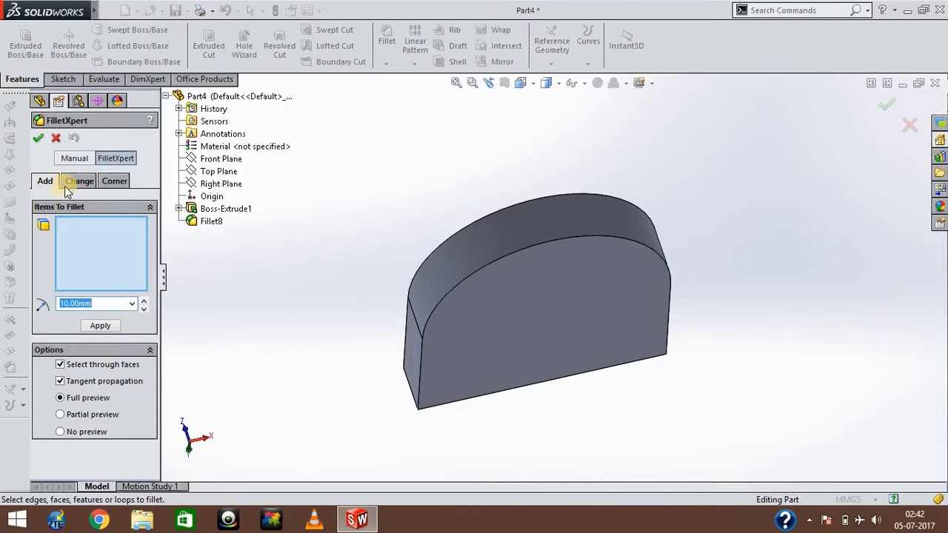
{"action": "left_click", "coordinate": [45, 183]}
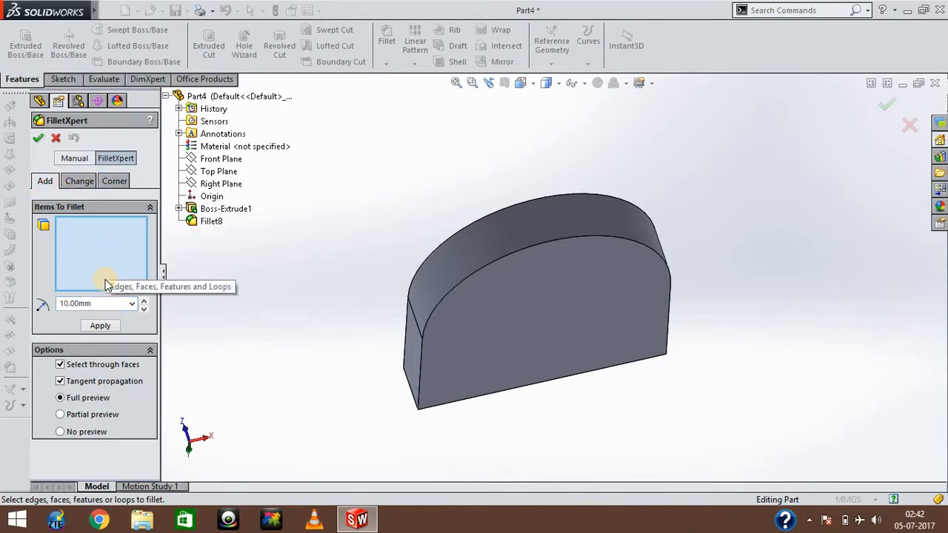
{"action": "left_click", "coordinate": [100, 264]}
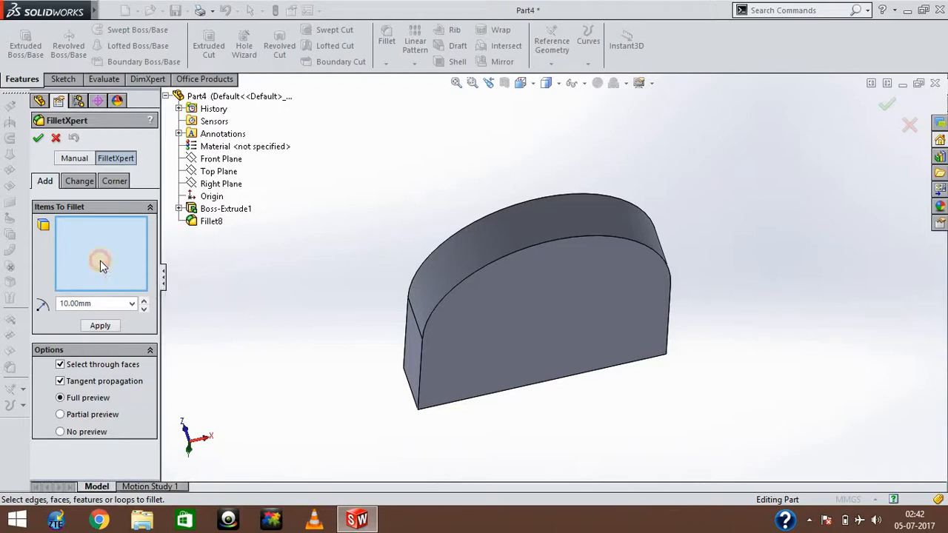
{"action": "key", "text": "Up"}
{"action": "key", "text": "Up"}
{"action": "key", "text": "Up"}
{"action": "key", "text": "Up"}
{"action": "key", "text": "Up"}
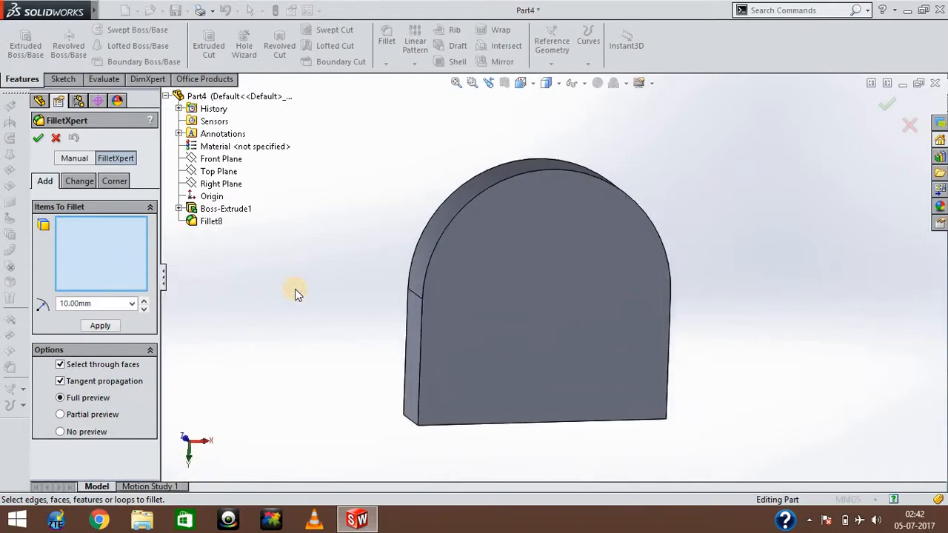
{"action": "key", "text": "Up"}
{"action": "key", "text": "Up"}
{"action": "key", "text": "Up"}
{"action": "key", "text": "Up"}
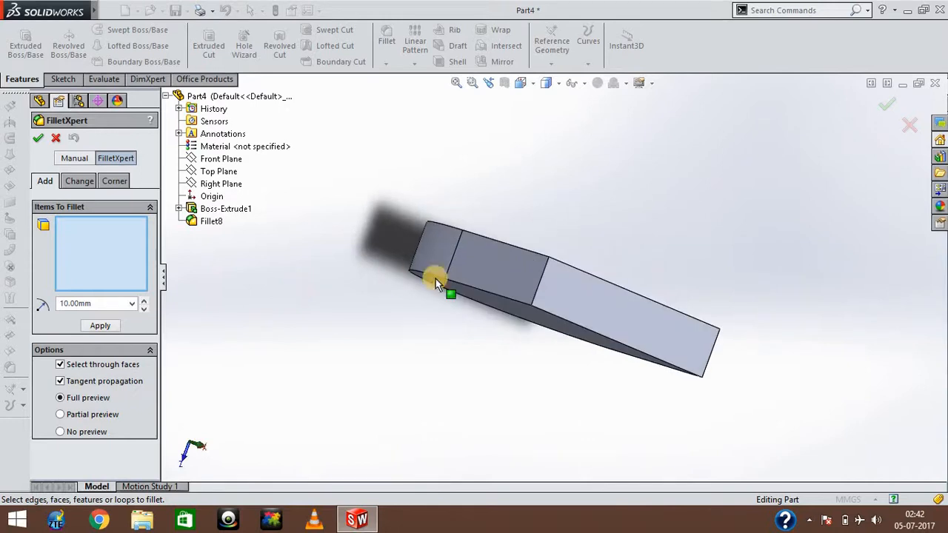
{"action": "left_click", "coordinate": [515, 274]}
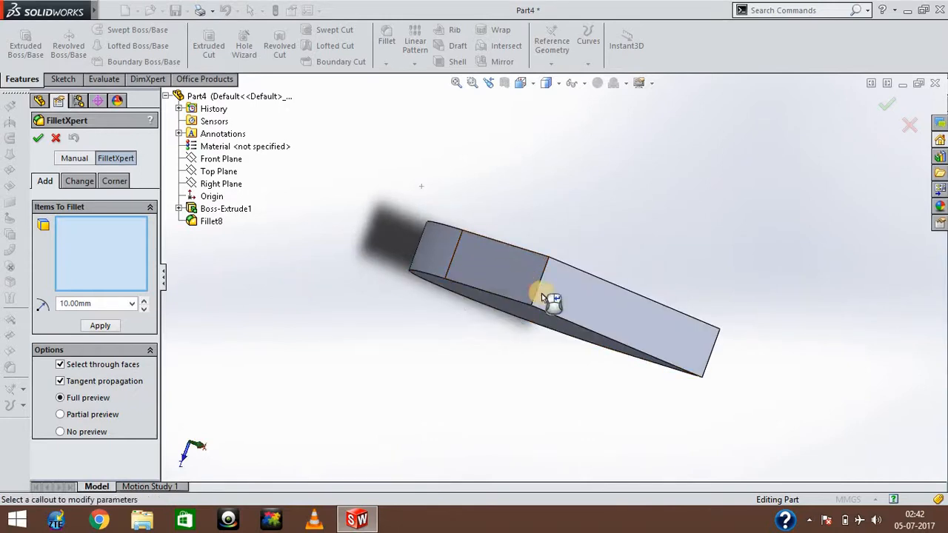
{"action": "left_click", "coordinate": [578, 301]}
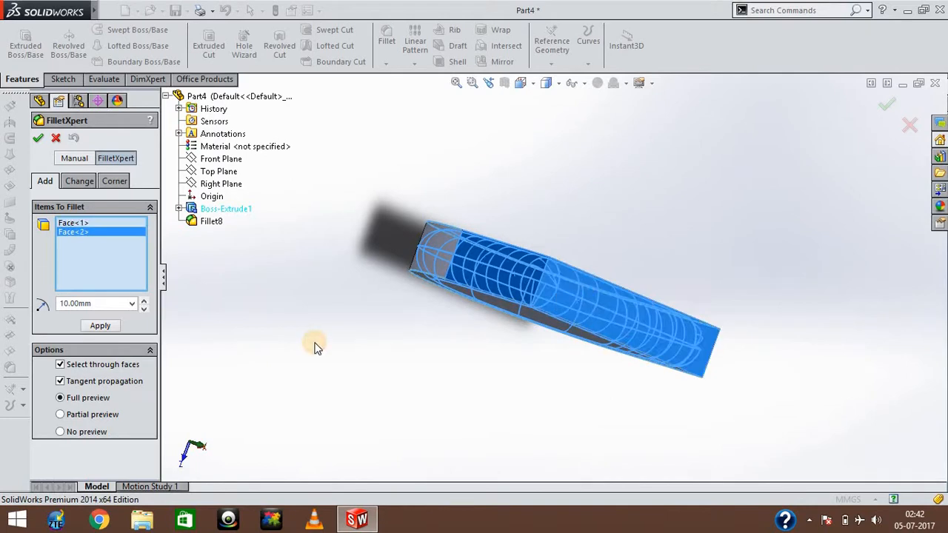
Examine the FilletXpert preview around both selected faces from several directions.
{"action": "key", "text": "Down"}
{"action": "key", "text": "Down"}
{"action": "key", "text": "Down"}
{"action": "key", "text": "Down"}
{"action": "key", "text": "Up"}
{"action": "key", "text": "Right"}
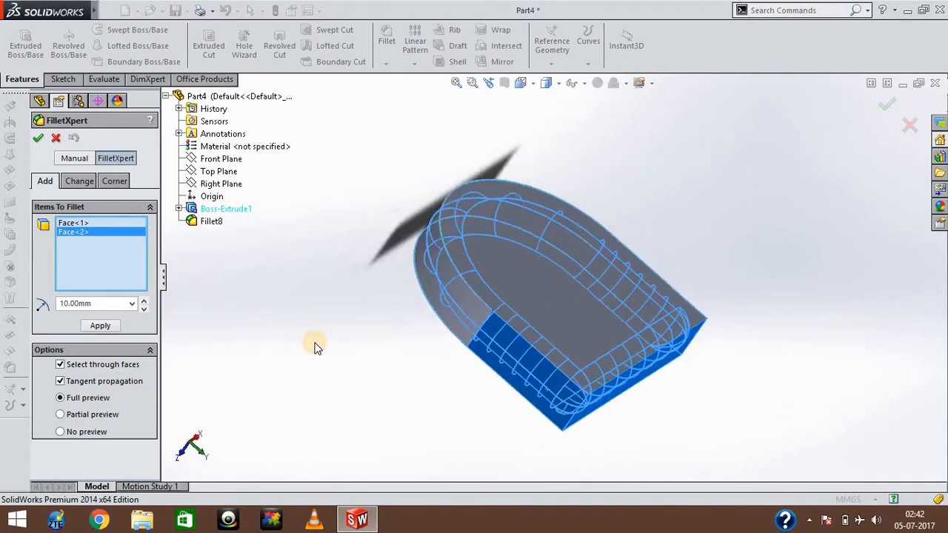
{"action": "key", "text": "Right"}
{"action": "key", "text": "Right"}
{"action": "key", "text": "Right"}
{"action": "key", "text": "Right"}
{"action": "key", "text": "Right"}
{"action": "key", "text": "Right"}
{"action": "key", "text": "Right"}
{"action": "key", "text": "Right"}
{"action": "key", "text": "Right"}
{"action": "key", "text": "Right"}
{"action": "key", "text": "Right"}
{"action": "key", "text": "Right"}
{"action": "key", "text": "Right"}
{"action": "key", "text": "Right"}
{"action": "key", "text": "Right"}
{"action": "key", "text": "Right"}
{"action": "key", "text": "Right"}
{"action": "key", "text": "Right"}
{"action": "key", "text": "Right"}
{"action": "key", "text": "Right"}
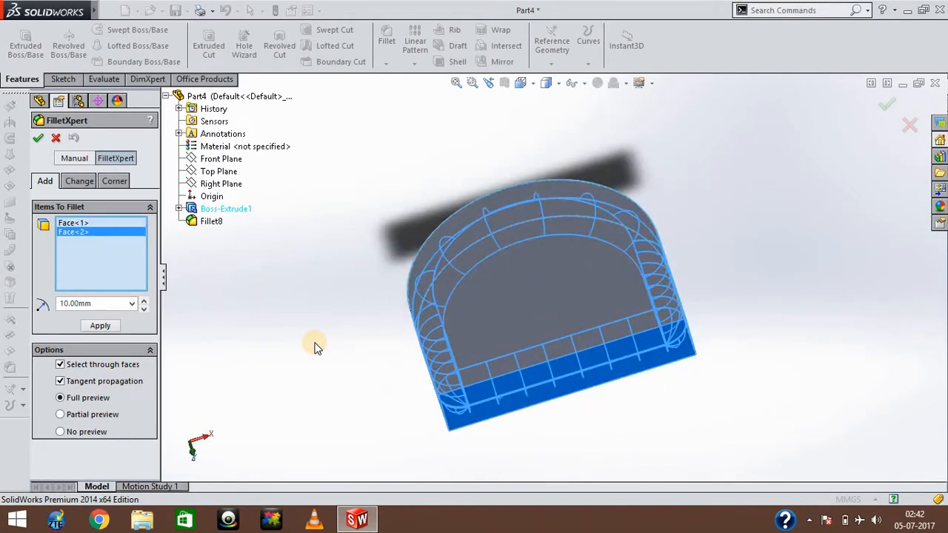
{"action": "key", "text": "Right"}
{"action": "key", "text": "Right"}
{"action": "key", "text": "Right"}
{"action": "key", "text": "Up"}
{"action": "key", "text": "Up"}
{"action": "key", "text": "Down"}
{"action": "key", "text": "Down"}
{"action": "key", "text": "Down"}
{"action": "key", "text": "Down"}
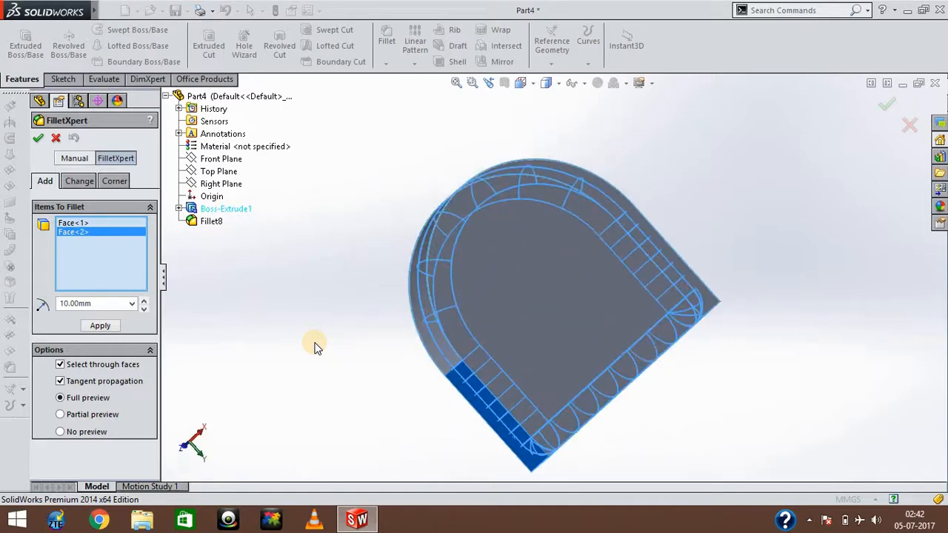
{"action": "key", "text": "Down"}
{"action": "key", "text": "Down"}
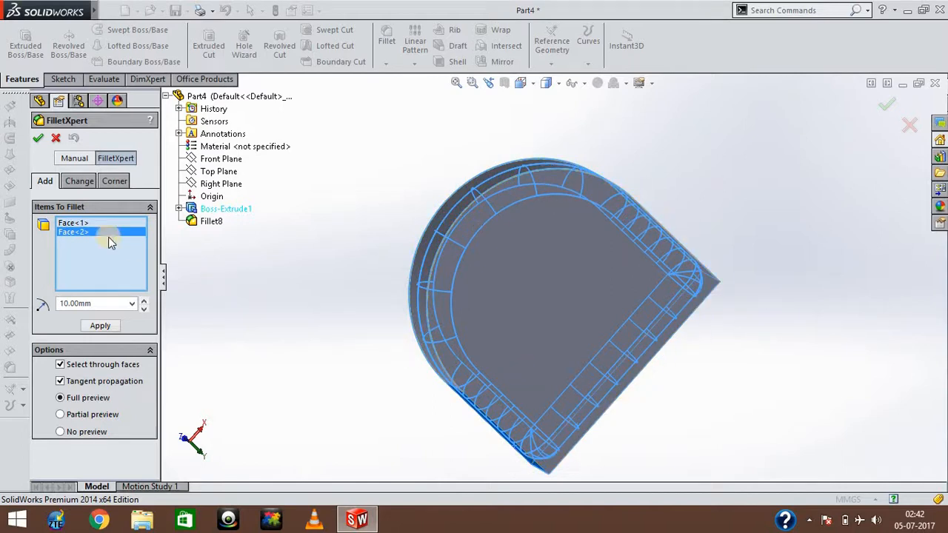
Remove the flat end face, Face<2>, from the FilletXpert selection and apply the 10 mm fillet to the remaining side face.
{"action": "right_click", "coordinate": [88, 230]}
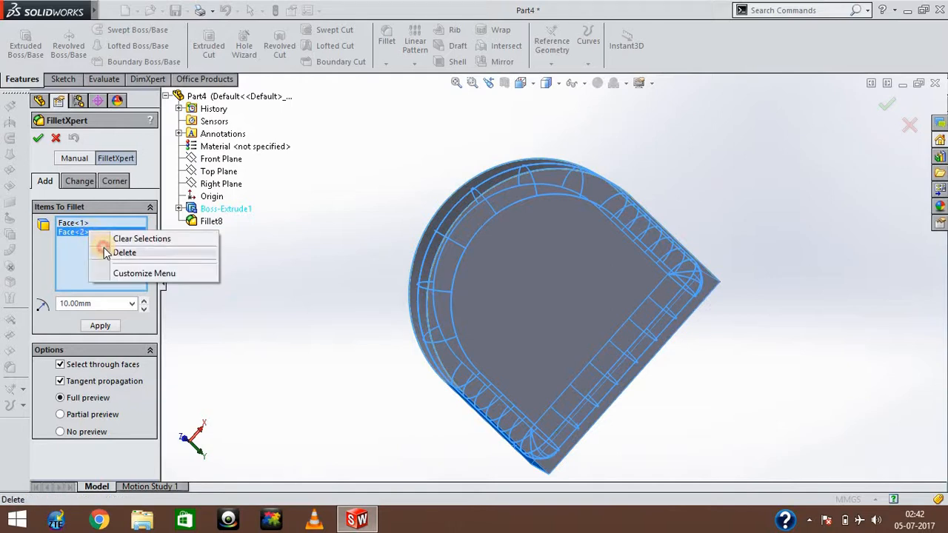
{"action": "left_click", "coordinate": [106, 252]}
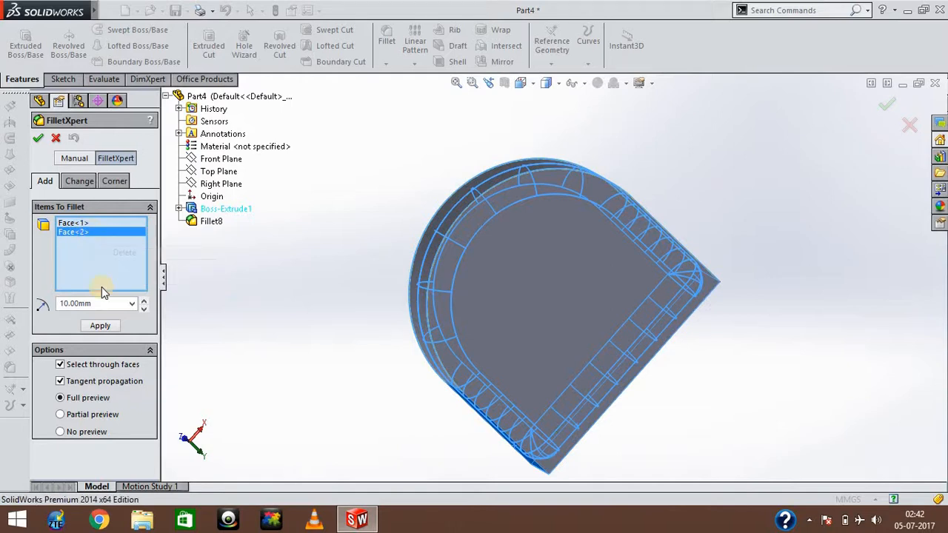
{"action": "left_click", "coordinate": [38, 138]}
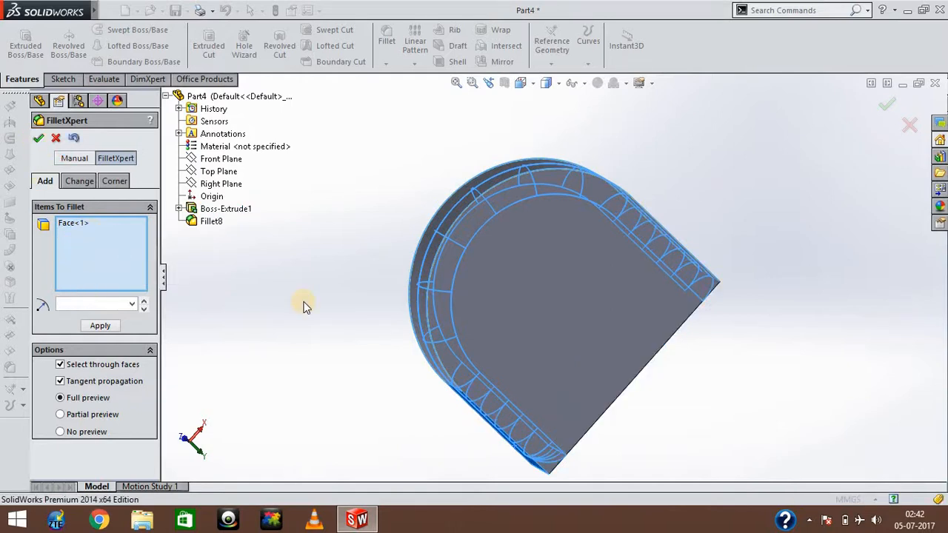
{"action": "key", "text": "Right"}
{"action": "key", "text": "Right"}
{"action": "key", "text": "Right"}
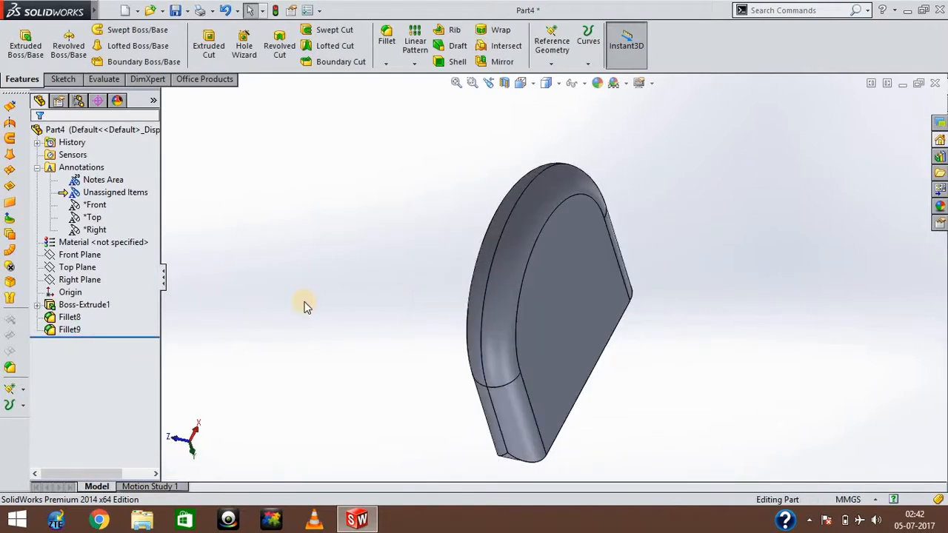
Examine the 10 mm fillet around the part's rounded end and sides from several directions.
{"action": "key", "text": "Right"}
{"action": "key", "text": "Right"}
{"action": "key", "text": "Right"}
{"action": "key", "text": "Right"}
{"action": "key", "text": "Right"}
{"action": "key", "text": "Left"}
{"action": "key", "text": "Left"}
{"action": "key", "text": "Left"}
{"action": "key", "text": "Left"}
{"action": "key", "text": "Up"}
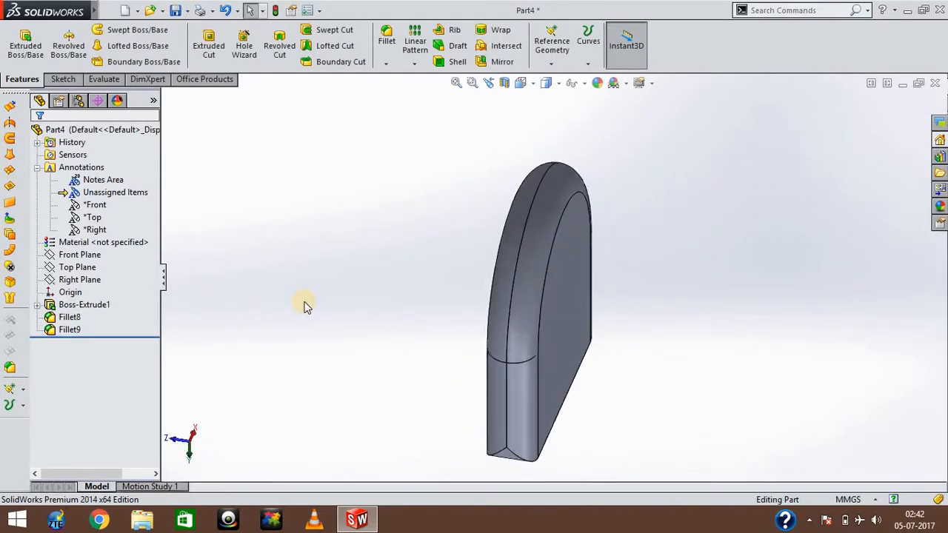
{"action": "key", "text": "Up"}
{"action": "key", "text": "Right"}
{"action": "key", "text": "Down"}
{"action": "key", "text": "Down"}
{"action": "key", "text": "Right"}
{"action": "key", "text": "Right"}
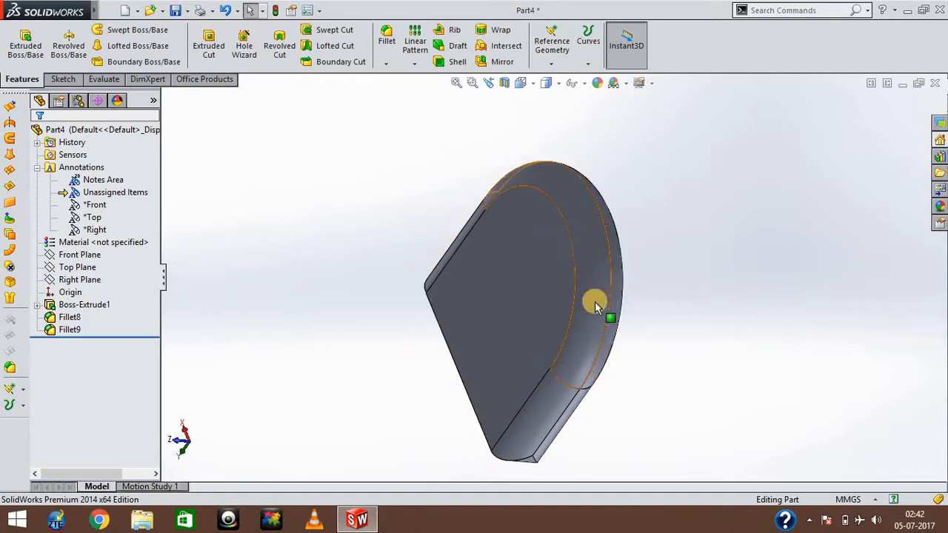
{"action": "left_click", "coordinate": [384, 38]}
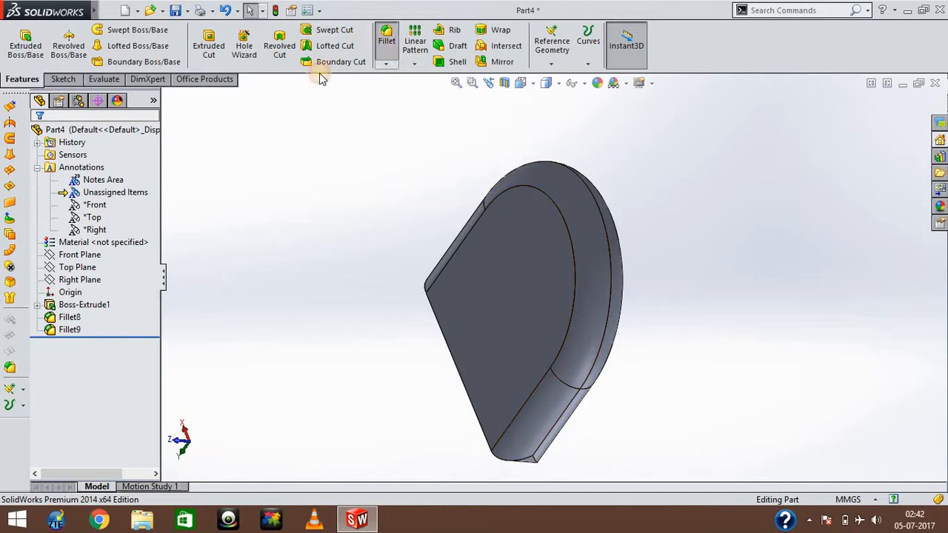
{"action": "left_click", "coordinate": [123, 157]}
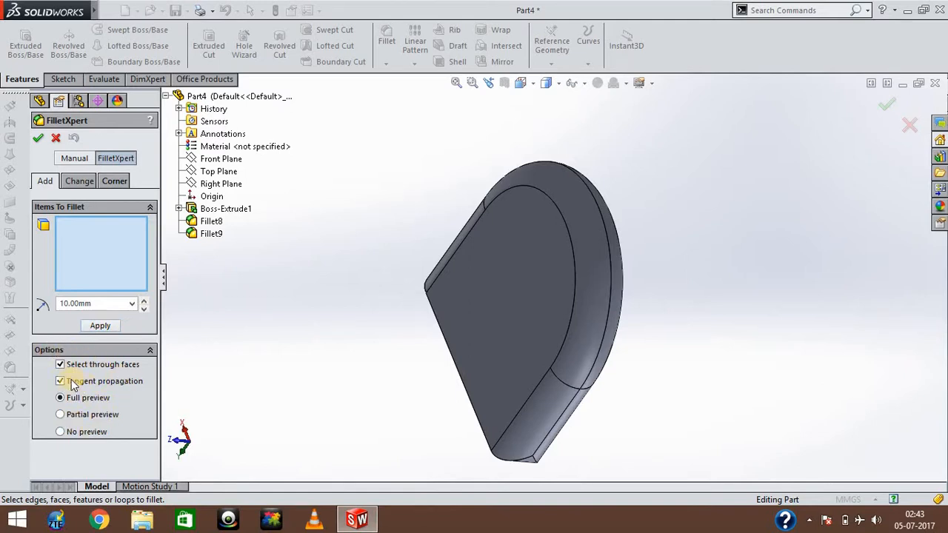
{"action": "left_click", "coordinate": [41, 141]}
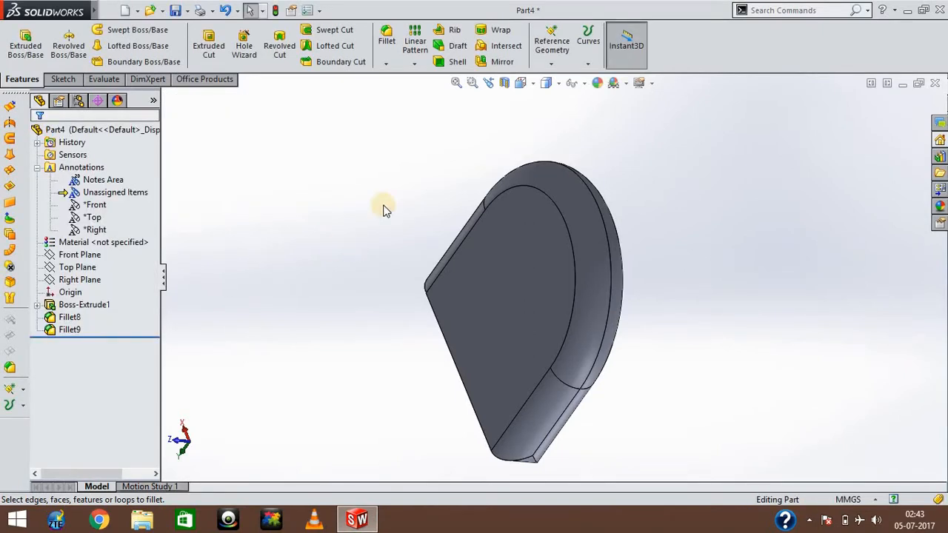
{"action": "left_click", "coordinate": [319, 257]}
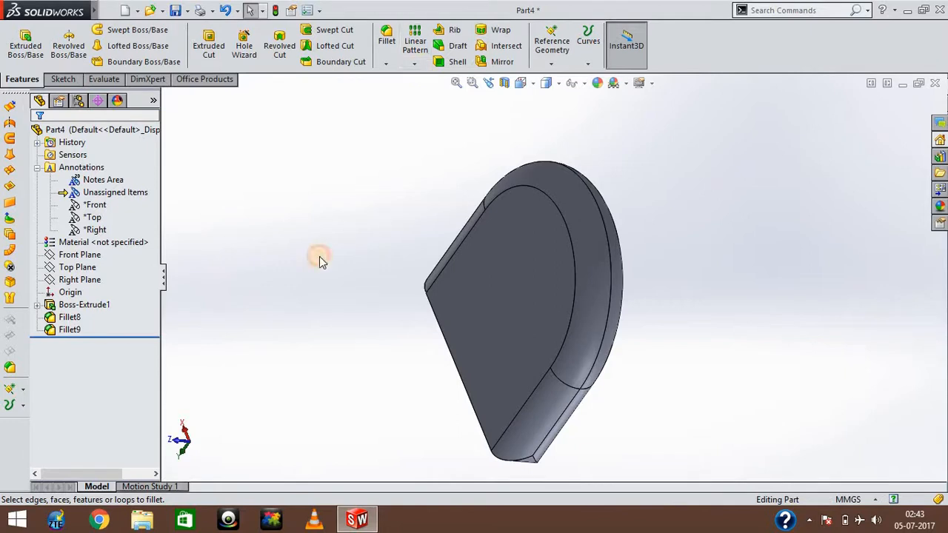
{"action": "middle_click_drag", "start_coordinate": [319, 257], "coordinate": [324, 255]}
Start an angle-distance chamfer and select the long straight edge between the flat end face and the large dark face.
{"action": "left_click", "coordinate": [386, 63]}
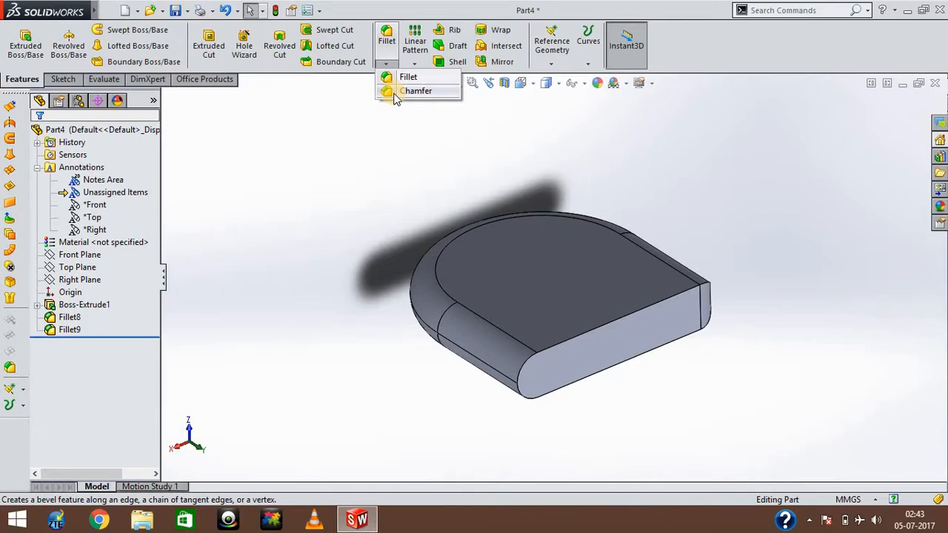
{"action": "left_click", "coordinate": [394, 95]}
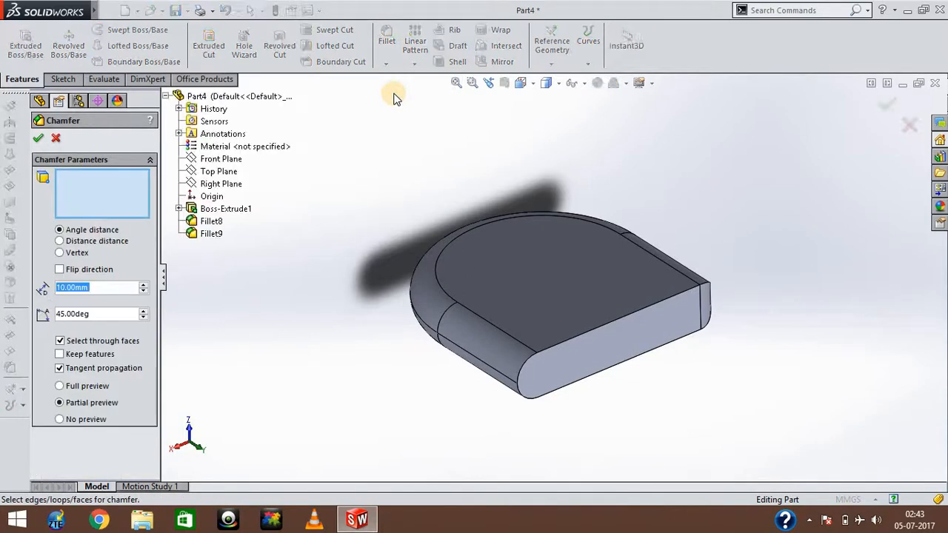
{"action": "left_click", "coordinate": [103, 196]}
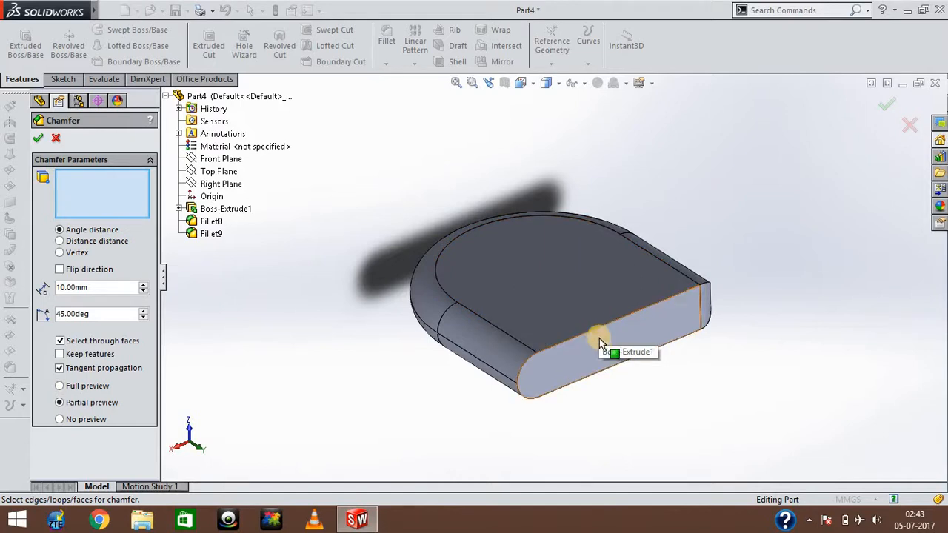
{"action": "left_click", "coordinate": [468, 411]}
{"action": "key", "text": "Left"}
{"action": "key", "text": "Left"}
{"action": "key", "text": "Left"}
{"action": "key", "text": "Left"}
{"action": "key", "text": "Left"}
{"action": "key", "text": "Left"}
{"action": "key", "text": "Left"}
{"action": "key", "text": "Left"}
{"action": "key", "text": "Left"}
{"action": "key", "text": "Left"}
{"action": "key", "text": "Left"}
{"action": "key", "text": "Left"}
{"action": "key", "text": "Left"}
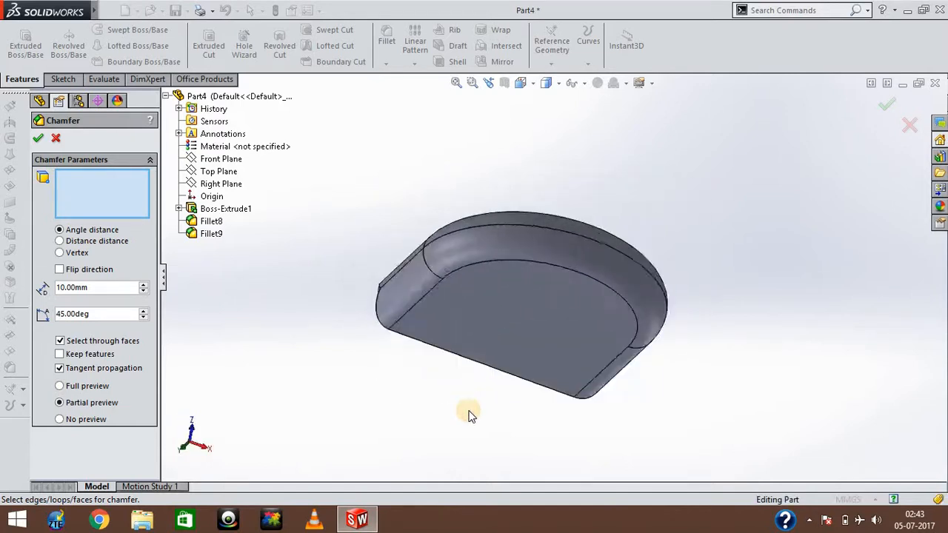
{"action": "key", "text": "Left"}
{"action": "key", "text": "Left"}
{"action": "key", "text": "Left"}
{"action": "key", "text": "Left"}
{"action": "key", "text": "Left"}
{"action": "key", "text": "Left"}
{"action": "key", "text": "Left"}
{"action": "key", "text": "Left"}
{"action": "key", "text": "Left"}
{"action": "key", "text": "Left"}
{"action": "key", "text": "Left"}
{"action": "key", "text": "Left"}
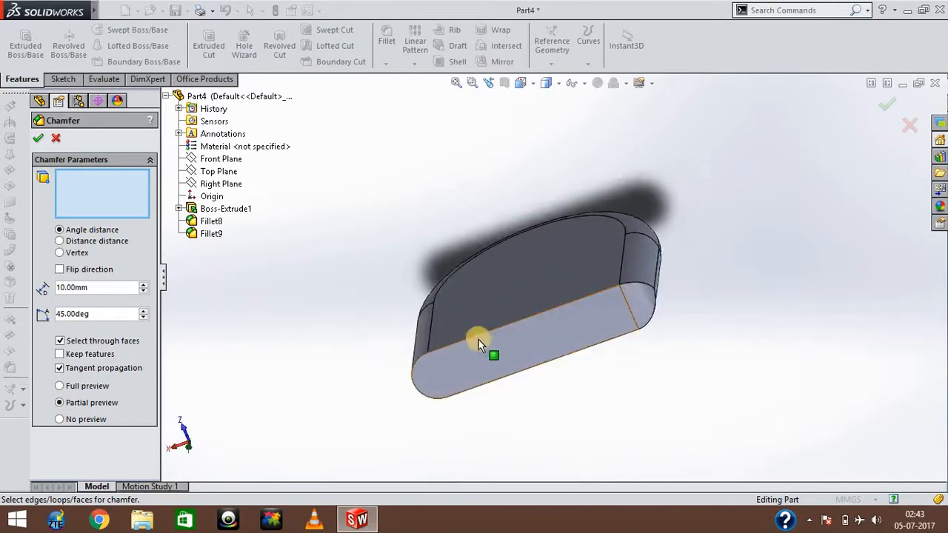
{"action": "left_click", "coordinate": [474, 337]}
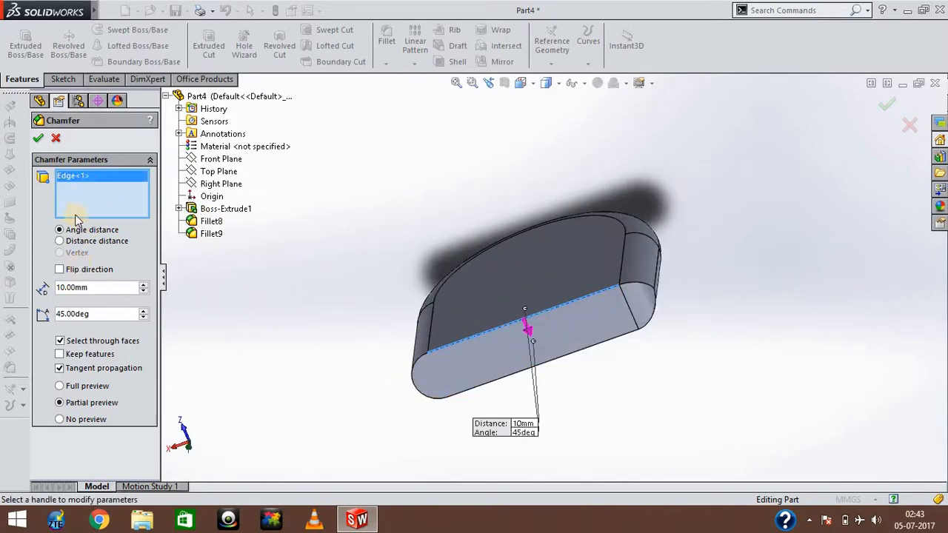
Try to apply the 10 mm, 45° chamfer to the selected edge with full preview, and cancel the command.
{"action": "double_click", "coordinate": [96, 287]}
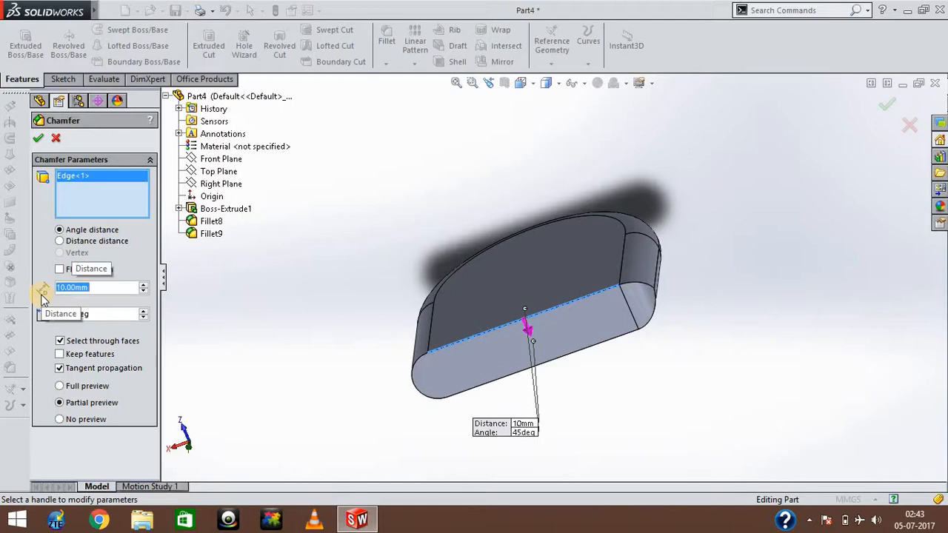
{"action": "left_click", "coordinate": [60, 385]}
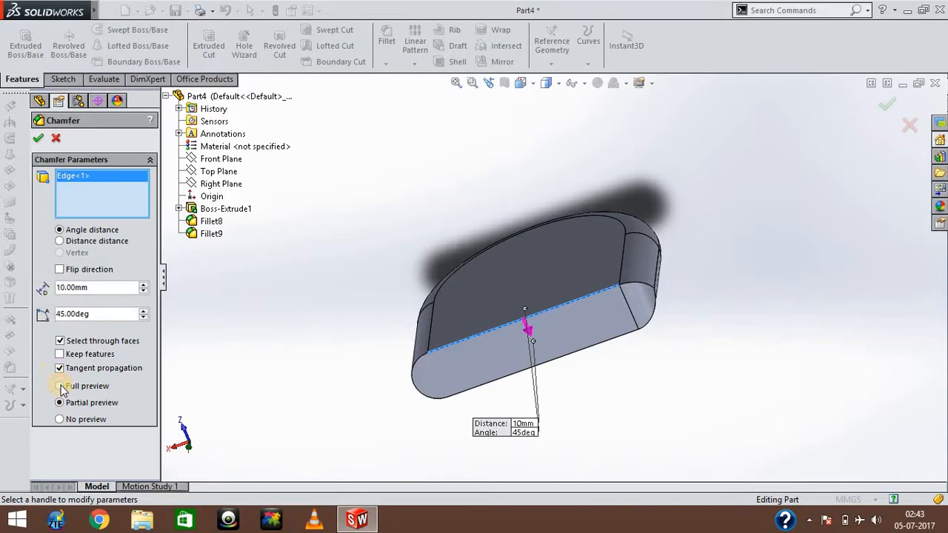
{"action": "left_click", "coordinate": [37, 139]}
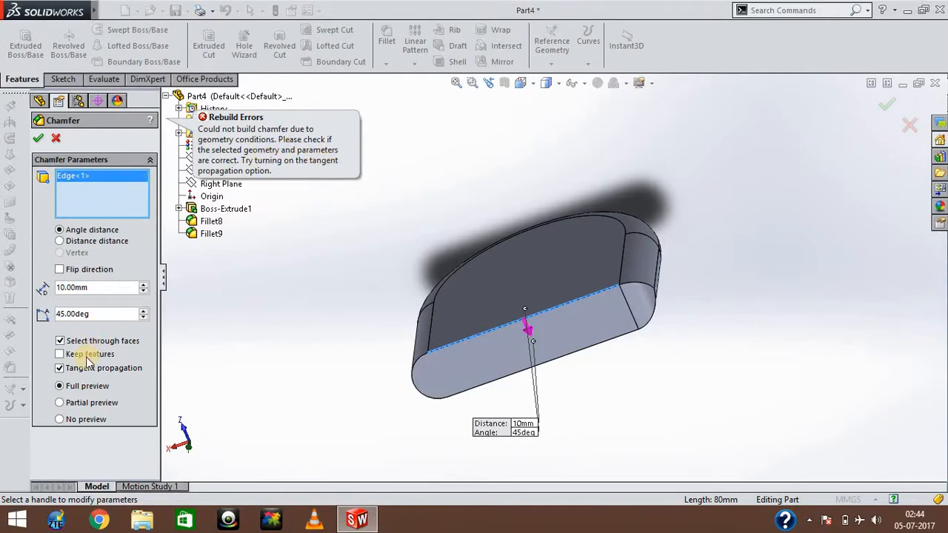
{"action": "left_click", "coordinate": [55, 140]}
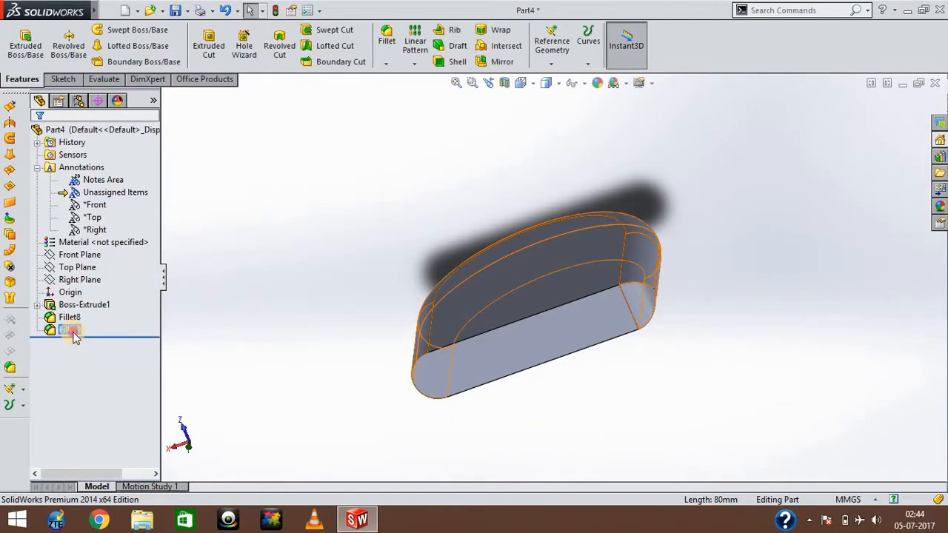
Delete the Fillet9 feature from the part.
{"action": "left_click", "coordinate": [73, 334]}
{"action": "right_click", "coordinate": [72, 331]}
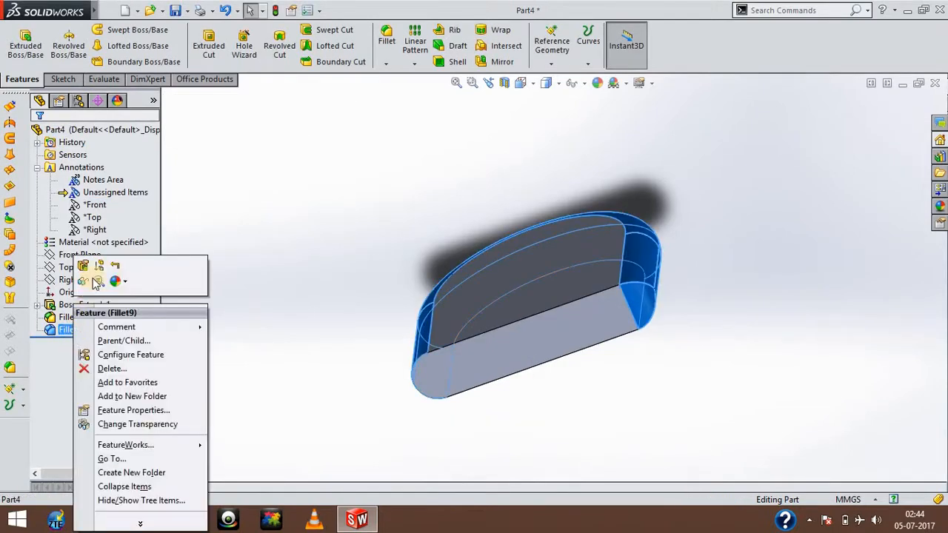
{"action": "left_click", "coordinate": [111, 368]}
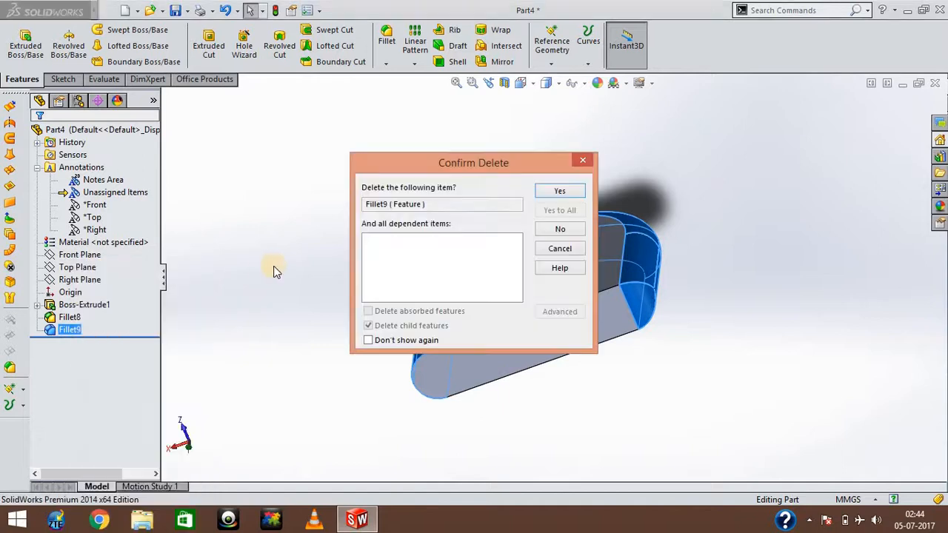
{"action": "left_click", "coordinate": [555, 191]}
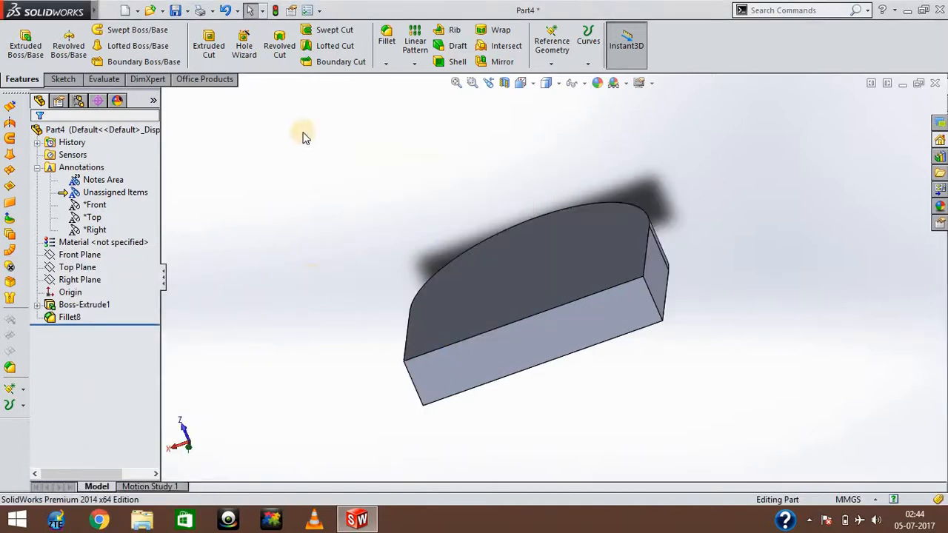
Chamfer the long straight edge of the flat end face using Angle distance with 10 mm and 45°.
{"action": "left_click", "coordinate": [387, 64]}
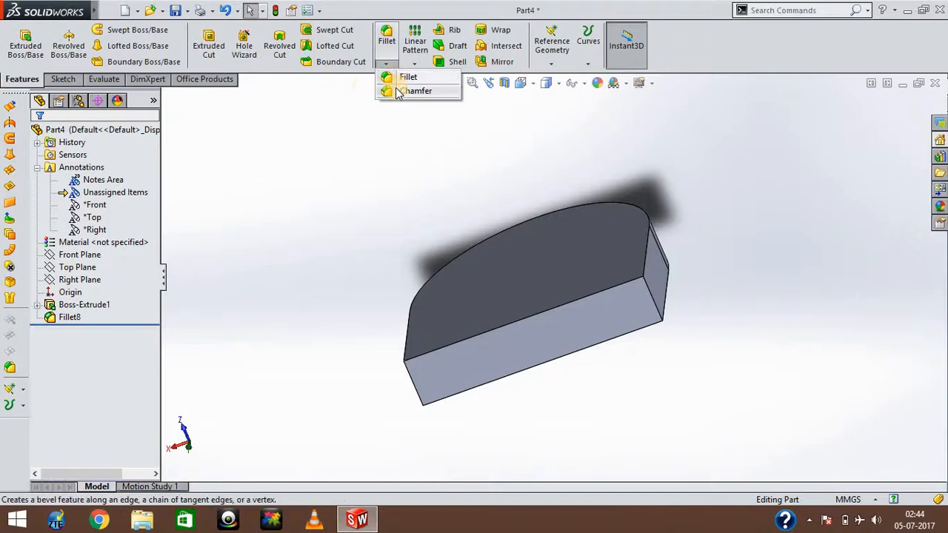
{"action": "left_click", "coordinate": [395, 89]}
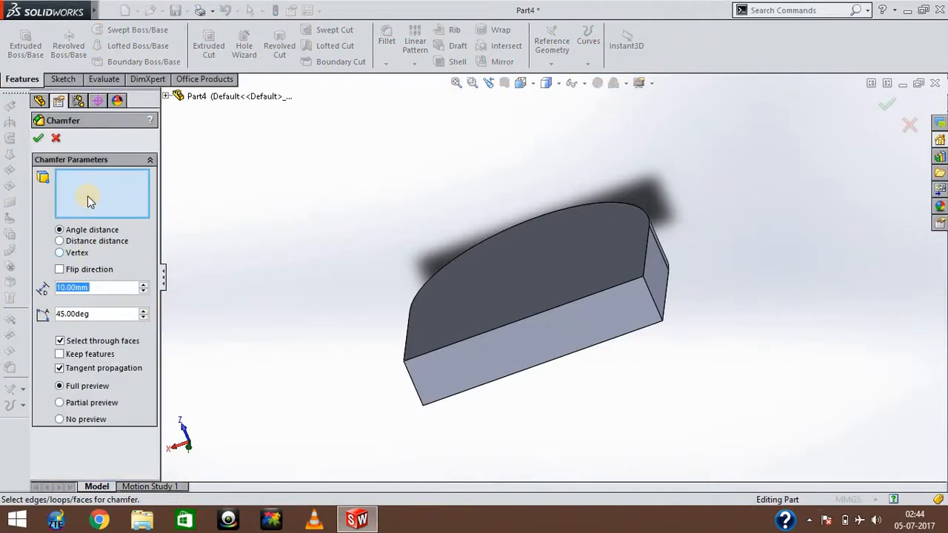
{"action": "left_click", "coordinate": [501, 326]}
{"action": "left_click", "coordinate": [272, 276]}
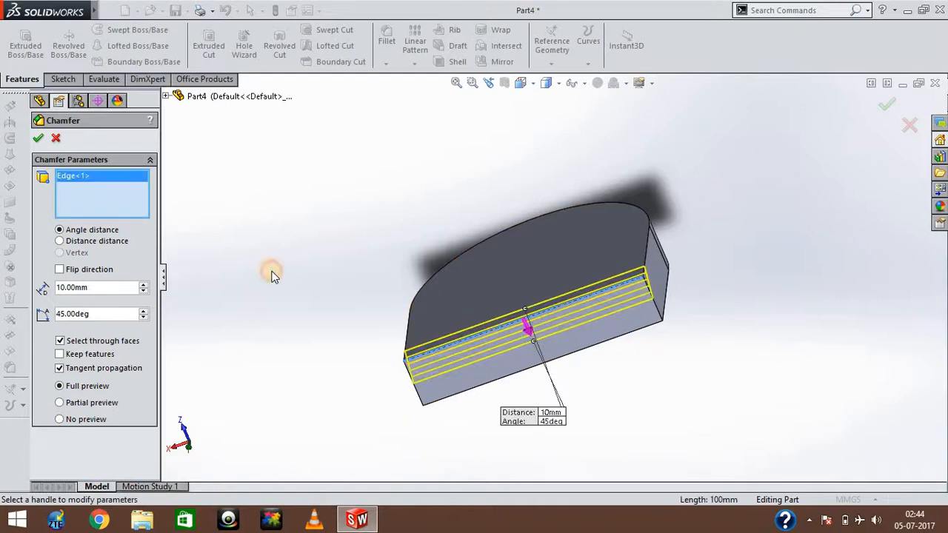
{"action": "key", "text": "Right"}
{"action": "key", "text": "Right"}
{"action": "key", "text": "Right"}
{"action": "key", "text": "Right"}
{"action": "key", "text": "Right"}
{"action": "key", "text": "Right"}
{"action": "key", "text": "Up"}
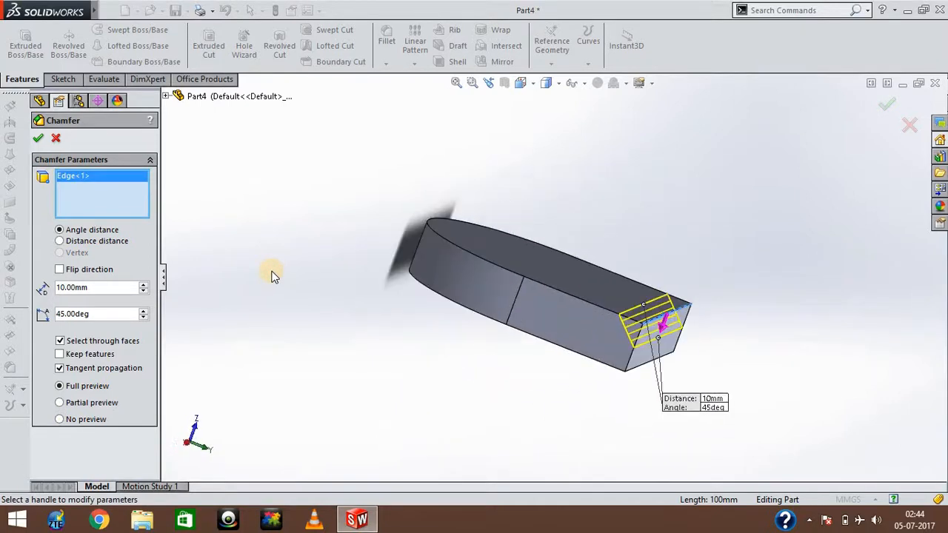
{"action": "key", "text": "Down"}
{"action": "key", "text": "Right"}
{"action": "key", "text": "Right"}
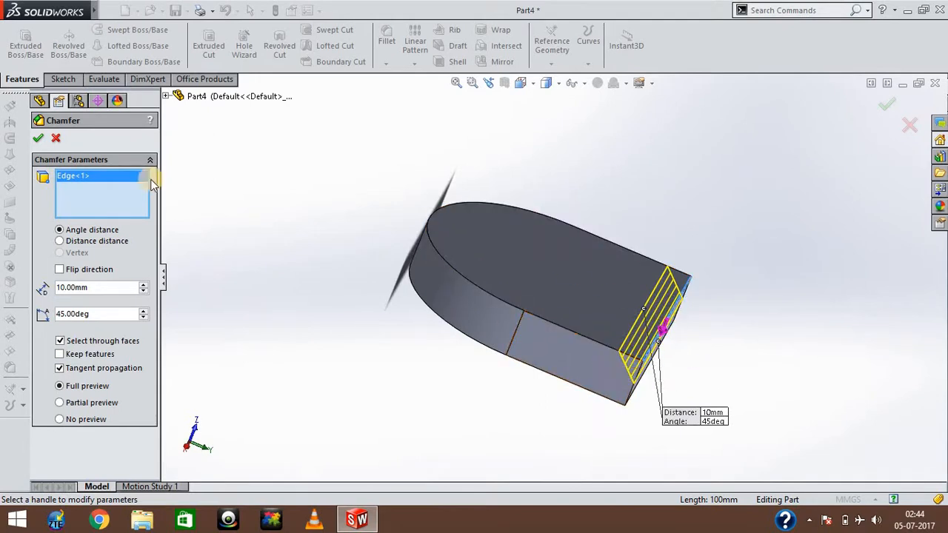
{"action": "left_click", "coordinate": [39, 138]}
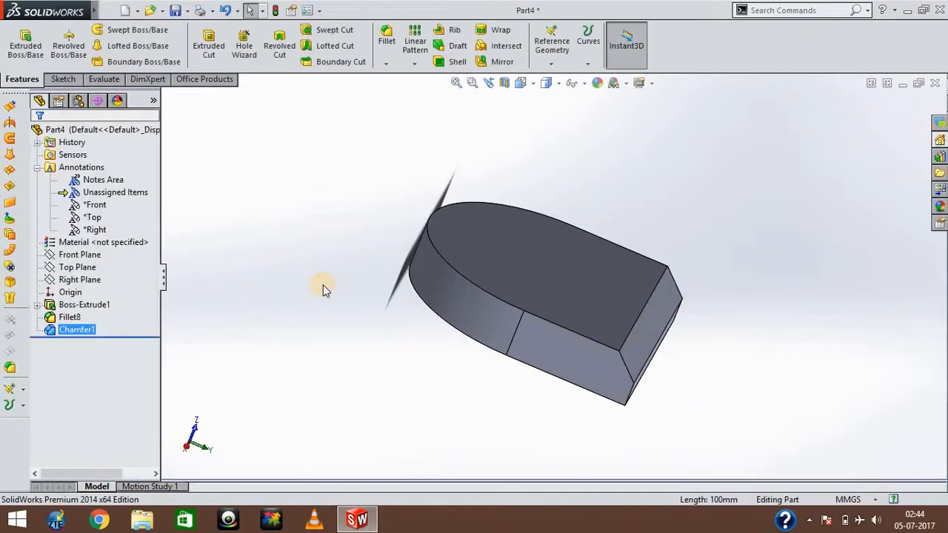
Examine the new chamfer on the flat end of the block from several directions.
{"action": "left_click", "coordinate": [323, 285]}
{"action": "key", "text": "Left"}
{"action": "key", "text": "Left"}
{"action": "key", "text": "Left"}
{"action": "key", "text": "Up"}
{"action": "key", "text": "Down"}
{"action": "key", "text": "Left"}
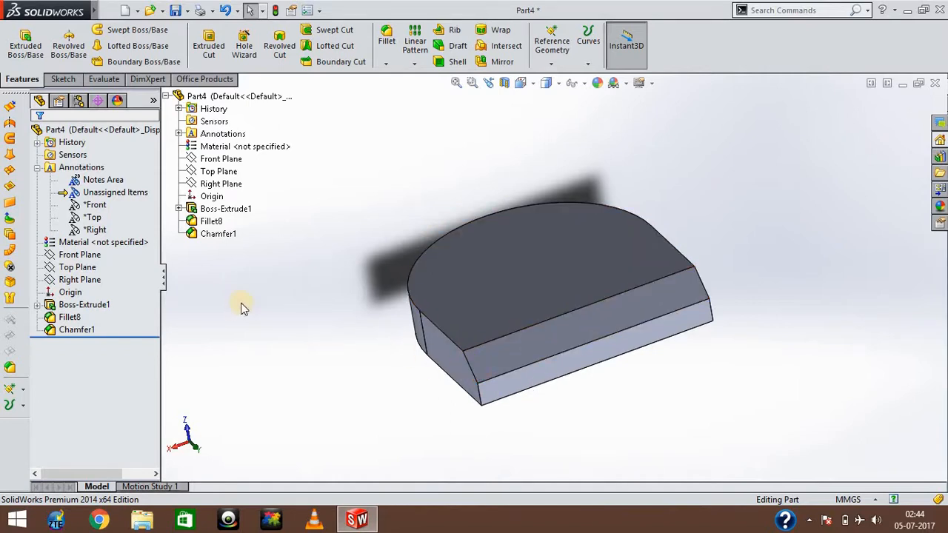
Open Chamfer1 for editing and set its angle to 20°.
{"action": "right_click", "coordinate": [72, 333]}
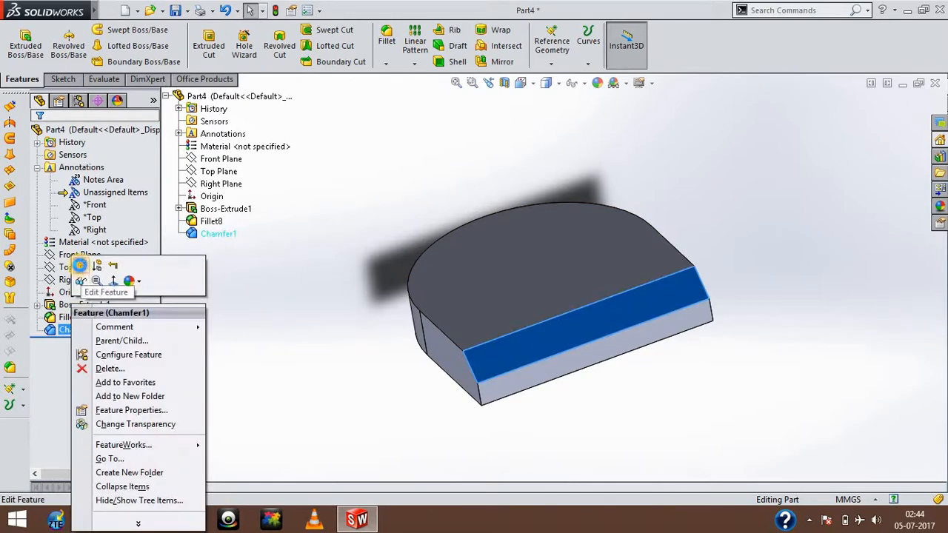
{"action": "left_click", "coordinate": [80, 264]}
{"action": "left_click", "coordinate": [71, 288]}
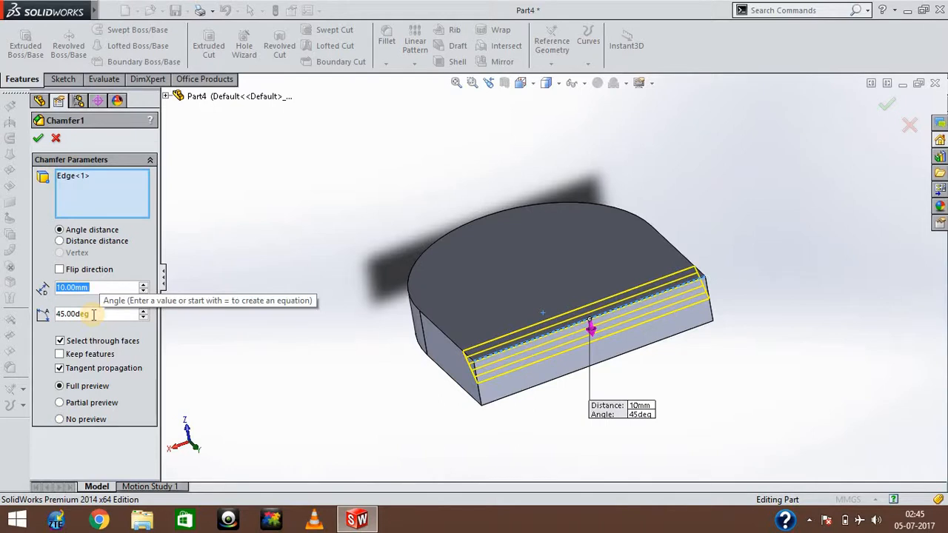
{"action": "left_click", "coordinate": [93, 314]}
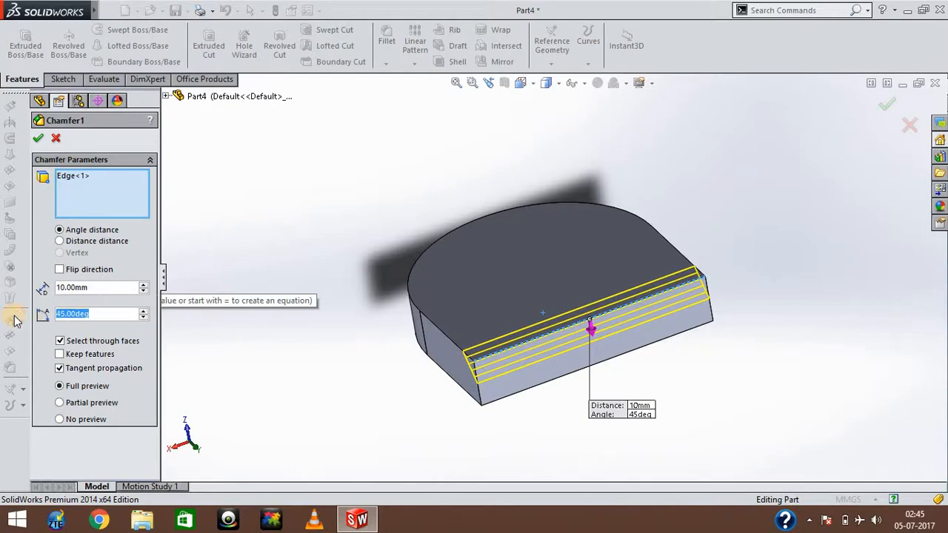
{"action": "type", "text": "20"}
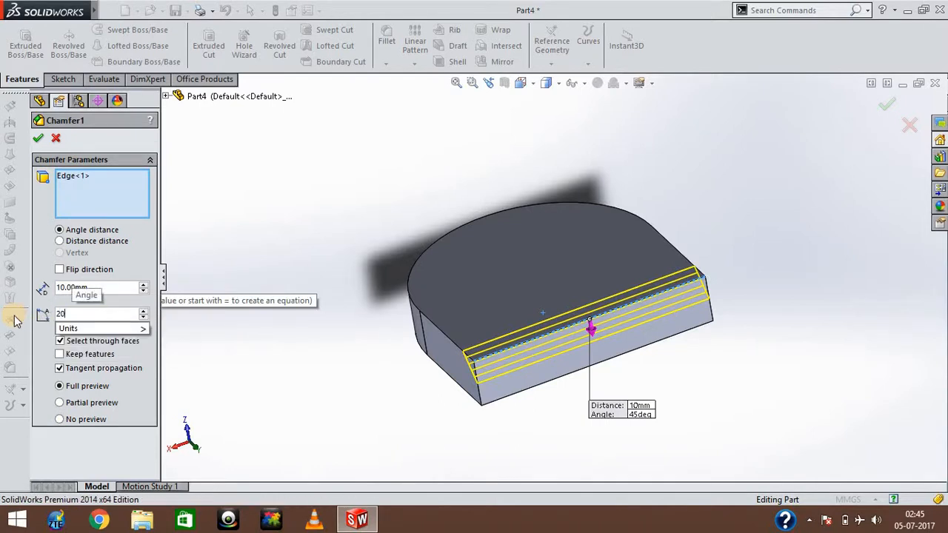
{"action": "key", "text": "Return"}
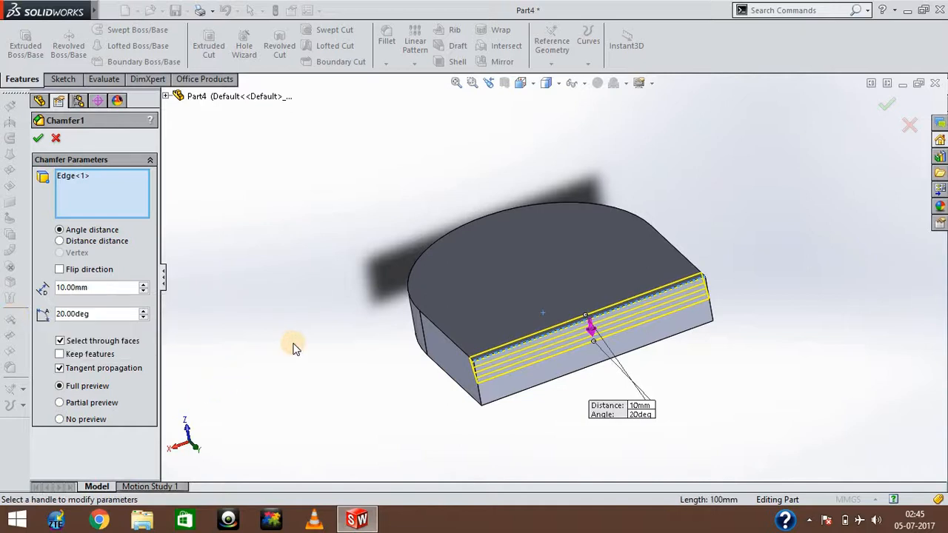
Set the angle of Chamfer1 to 75° and apply the edited chamfer.
{"action": "key", "text": "Right"}
{"action": "key", "text": "Right"}
{"action": "key", "text": "Right"}
{"action": "key", "text": "Right"}
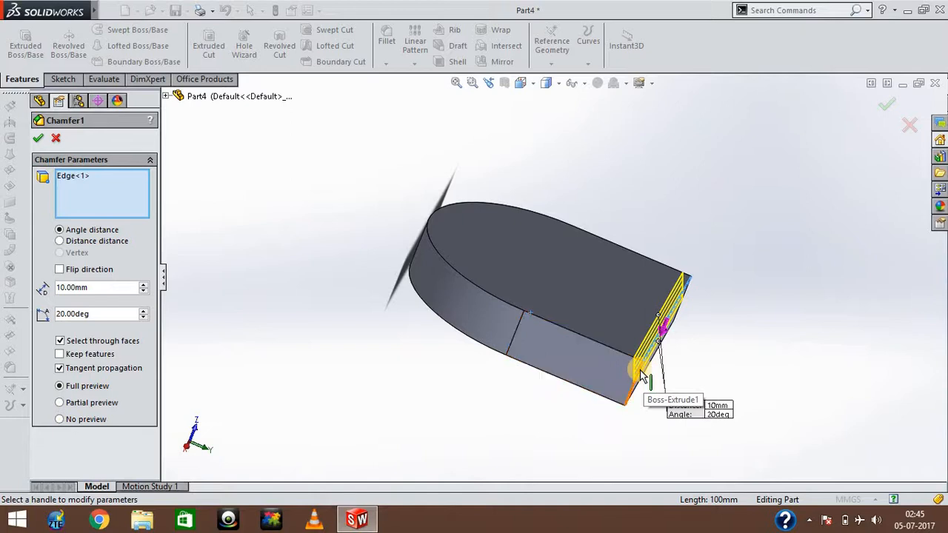
{"action": "left_click_drag", "start_coordinate": [90, 313], "coordinate": [2, 330]}
{"action": "type", "text": "75"}
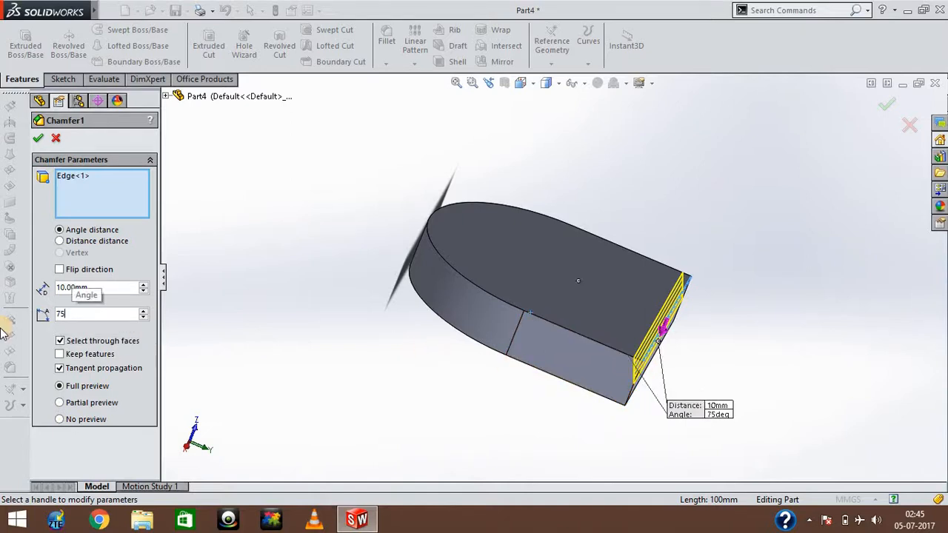
{"action": "key", "text": "Return"}
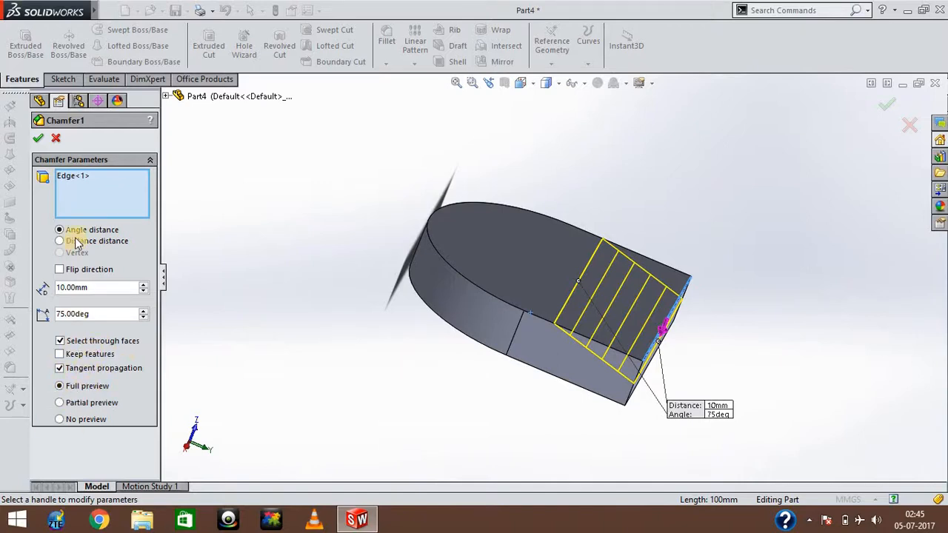
{"action": "left_click", "coordinate": [38, 140]}
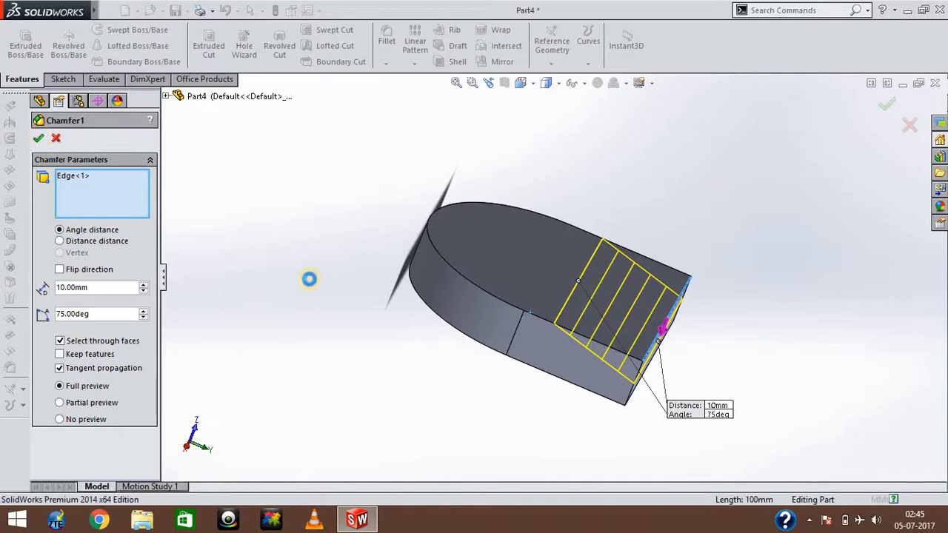
Examine the edited 75° chamfer on the flat end of the block from the sides, above and below.
{"action": "key", "text": "Left"}
{"action": "key", "text": "Left"}
{"action": "key", "text": "Left"}
{"action": "key", "text": "Left"}
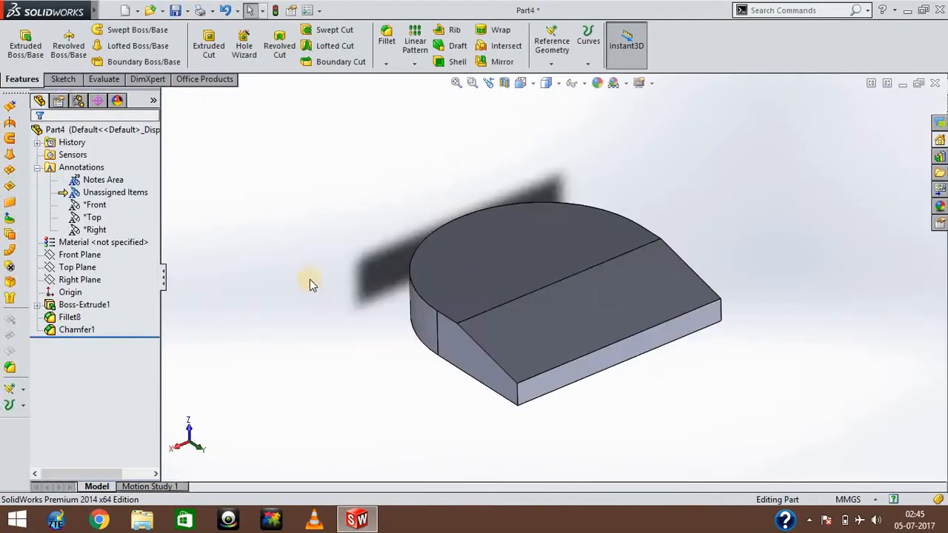
{"action": "key", "text": "Right"}
{"action": "key", "text": "Right"}
{"action": "key", "text": "Right"}
{"action": "key", "text": "Right"}
{"action": "key", "text": "Right"}
{"action": "key", "text": "Right"}
{"action": "key", "text": "Right"}
{"action": "key", "text": "Right"}
{"action": "key", "text": "Right"}
{"action": "key", "text": "Right"}
{"action": "key", "text": "Right"}
{"action": "key", "text": "Right"}
{"action": "key", "text": "Right"}
{"action": "key", "text": "Right"}
{"action": "key", "text": "Right"}
{"action": "key", "text": "Right"}
{"action": "key", "text": "Right"}
{"action": "key", "text": "Right"}
{"action": "key", "text": "Right"}
{"action": "key", "text": "Right"}
{"action": "key", "text": "Right"}
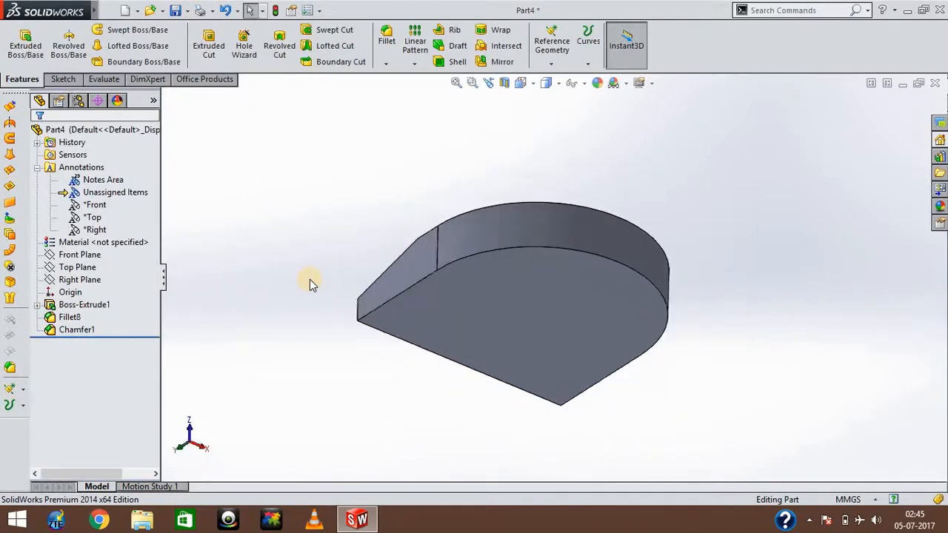
{"action": "key", "text": "Left"}
{"action": "key", "text": "Right"}
{"action": "key", "text": "Up"}
{"action": "key", "text": "Up"}
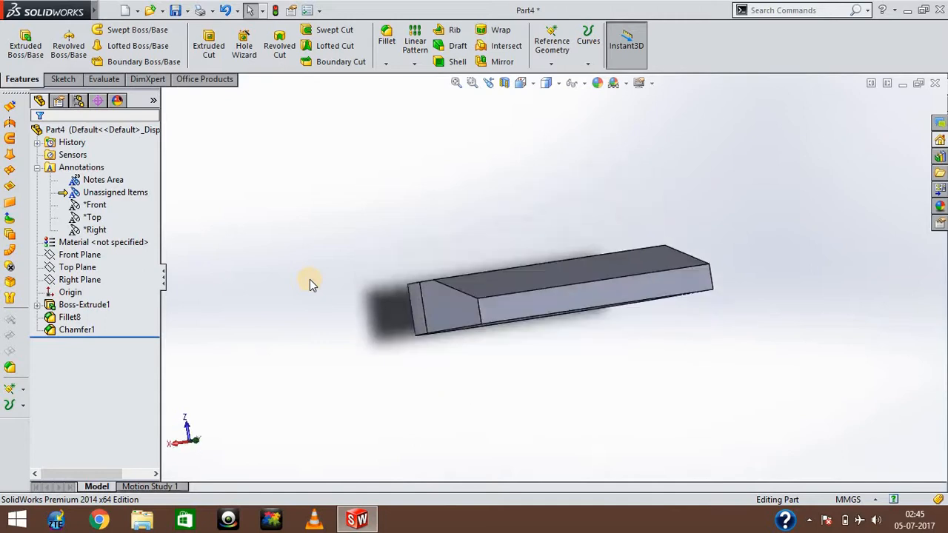
{"action": "key", "text": "Down"}
{"action": "key", "text": "Down"}
{"action": "key", "text": "Down"}
{"action": "key", "text": "Up"}
{"action": "key", "text": "Up"}
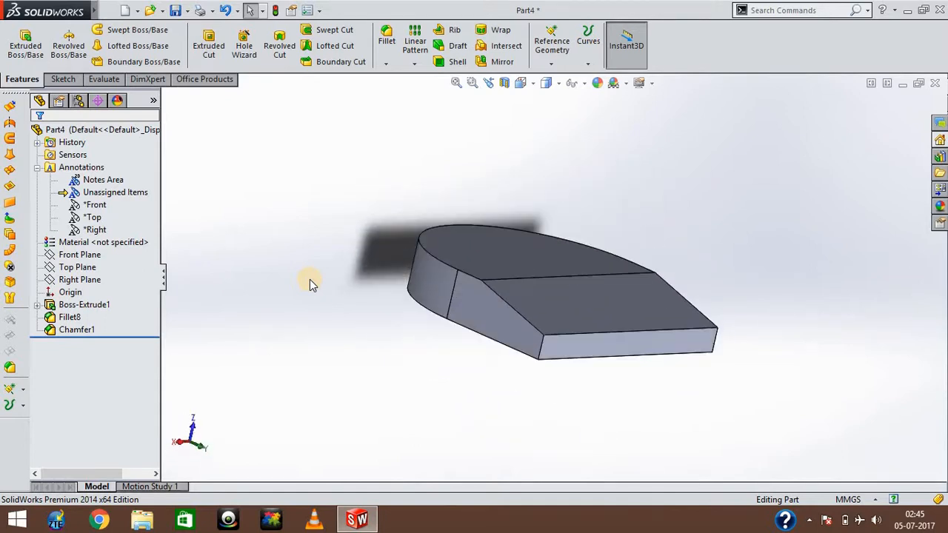
{"action": "key", "text": "Down"}
{"action": "key", "text": "Down"}
{"action": "key", "text": "Left"}
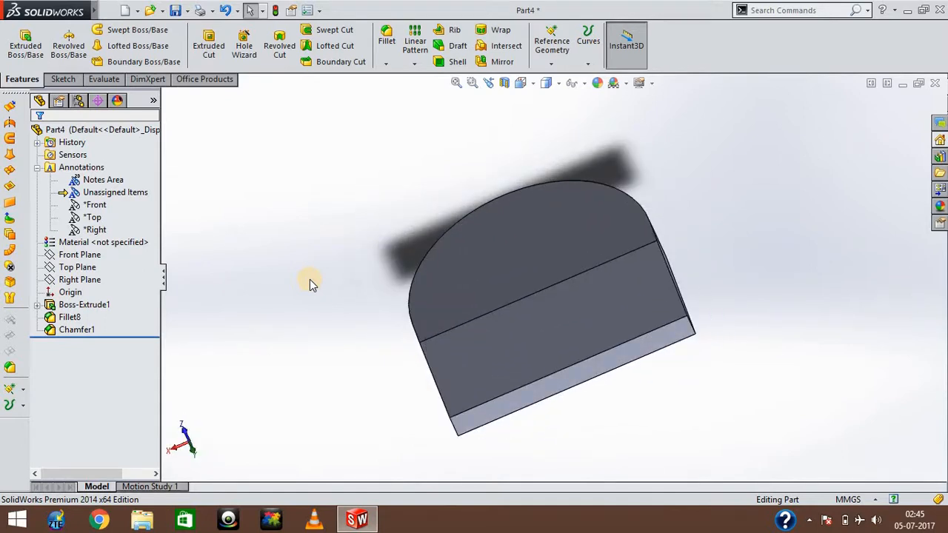
{"action": "key", "text": "Right"}
{"action": "key", "text": "Right"}
{"action": "key", "text": "Up"}
{"action": "key", "text": "Up"}
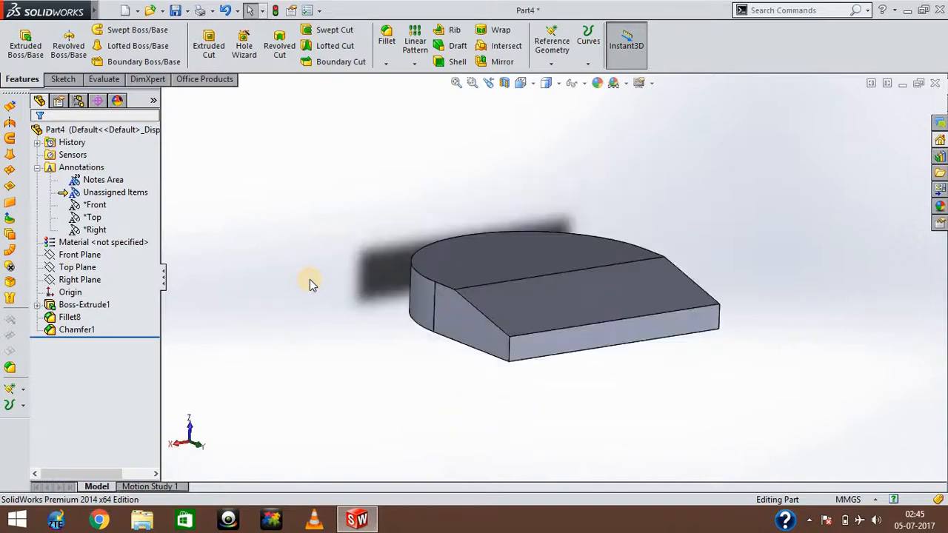
{"action": "key", "text": "Down"}
{"action": "key", "text": "Down"}
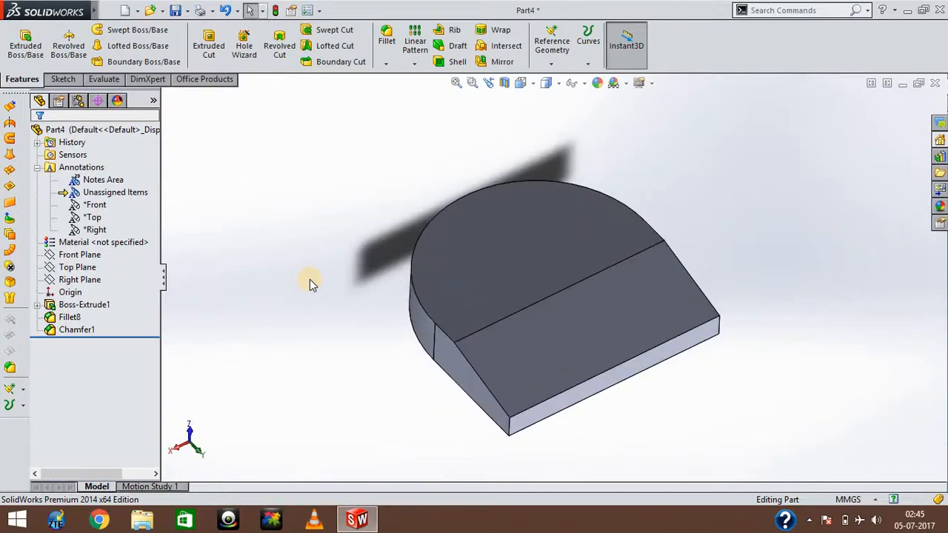